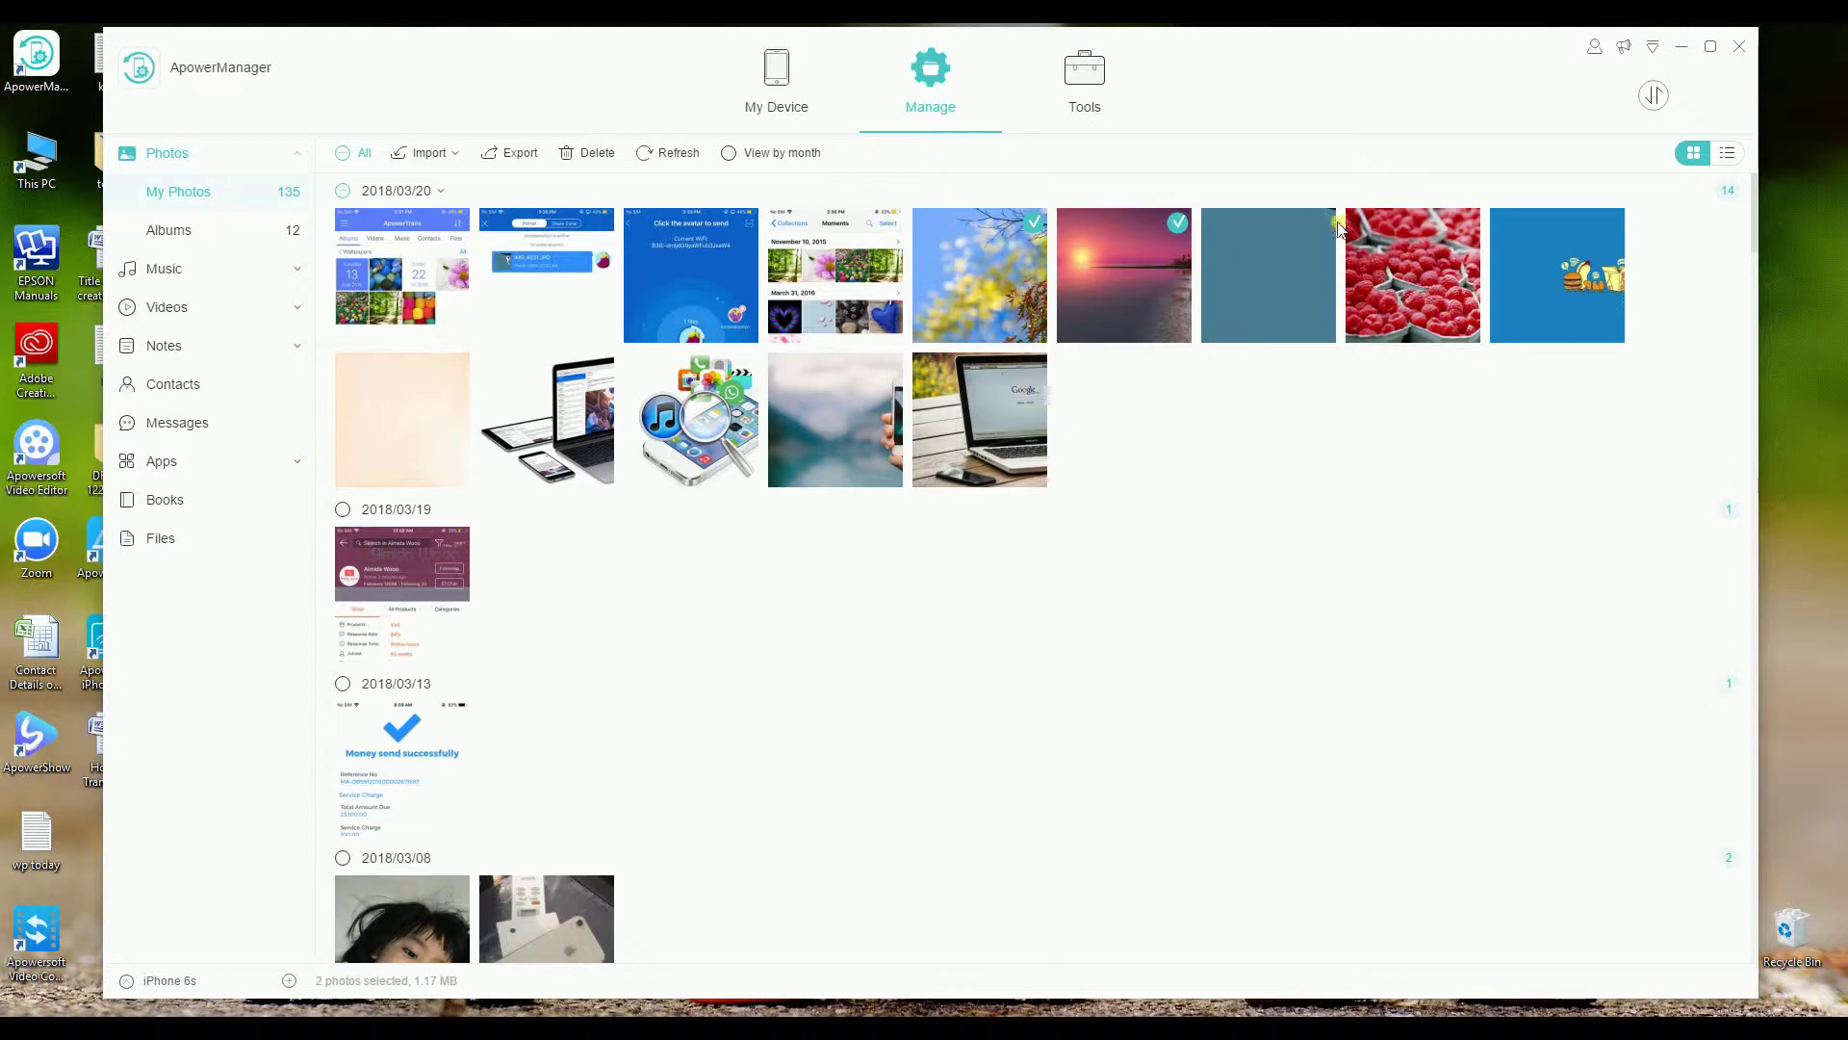
# Add the teal photo to the selection, export the three photos to Desktop > iphone old, and confirm they finished.
pyautogui.click(1336, 226)
pyautogui.click(515, 164)
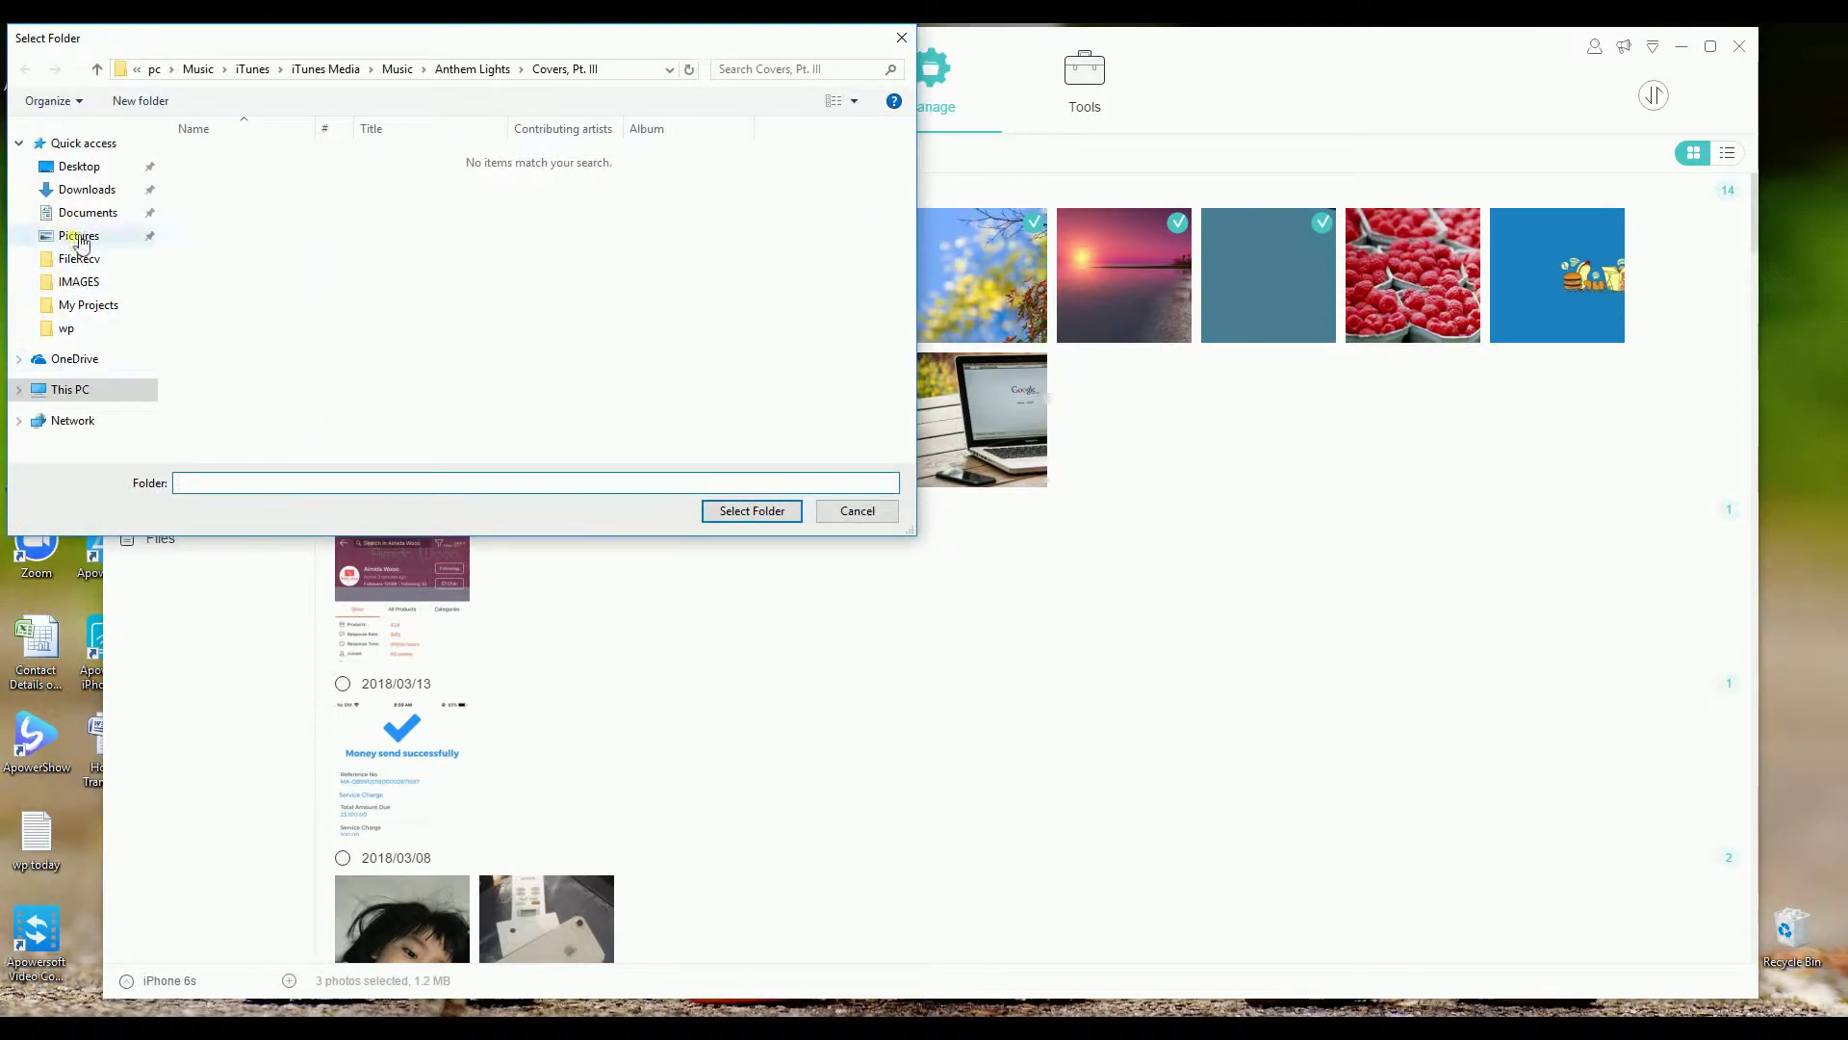
pyautogui.click(93, 167)
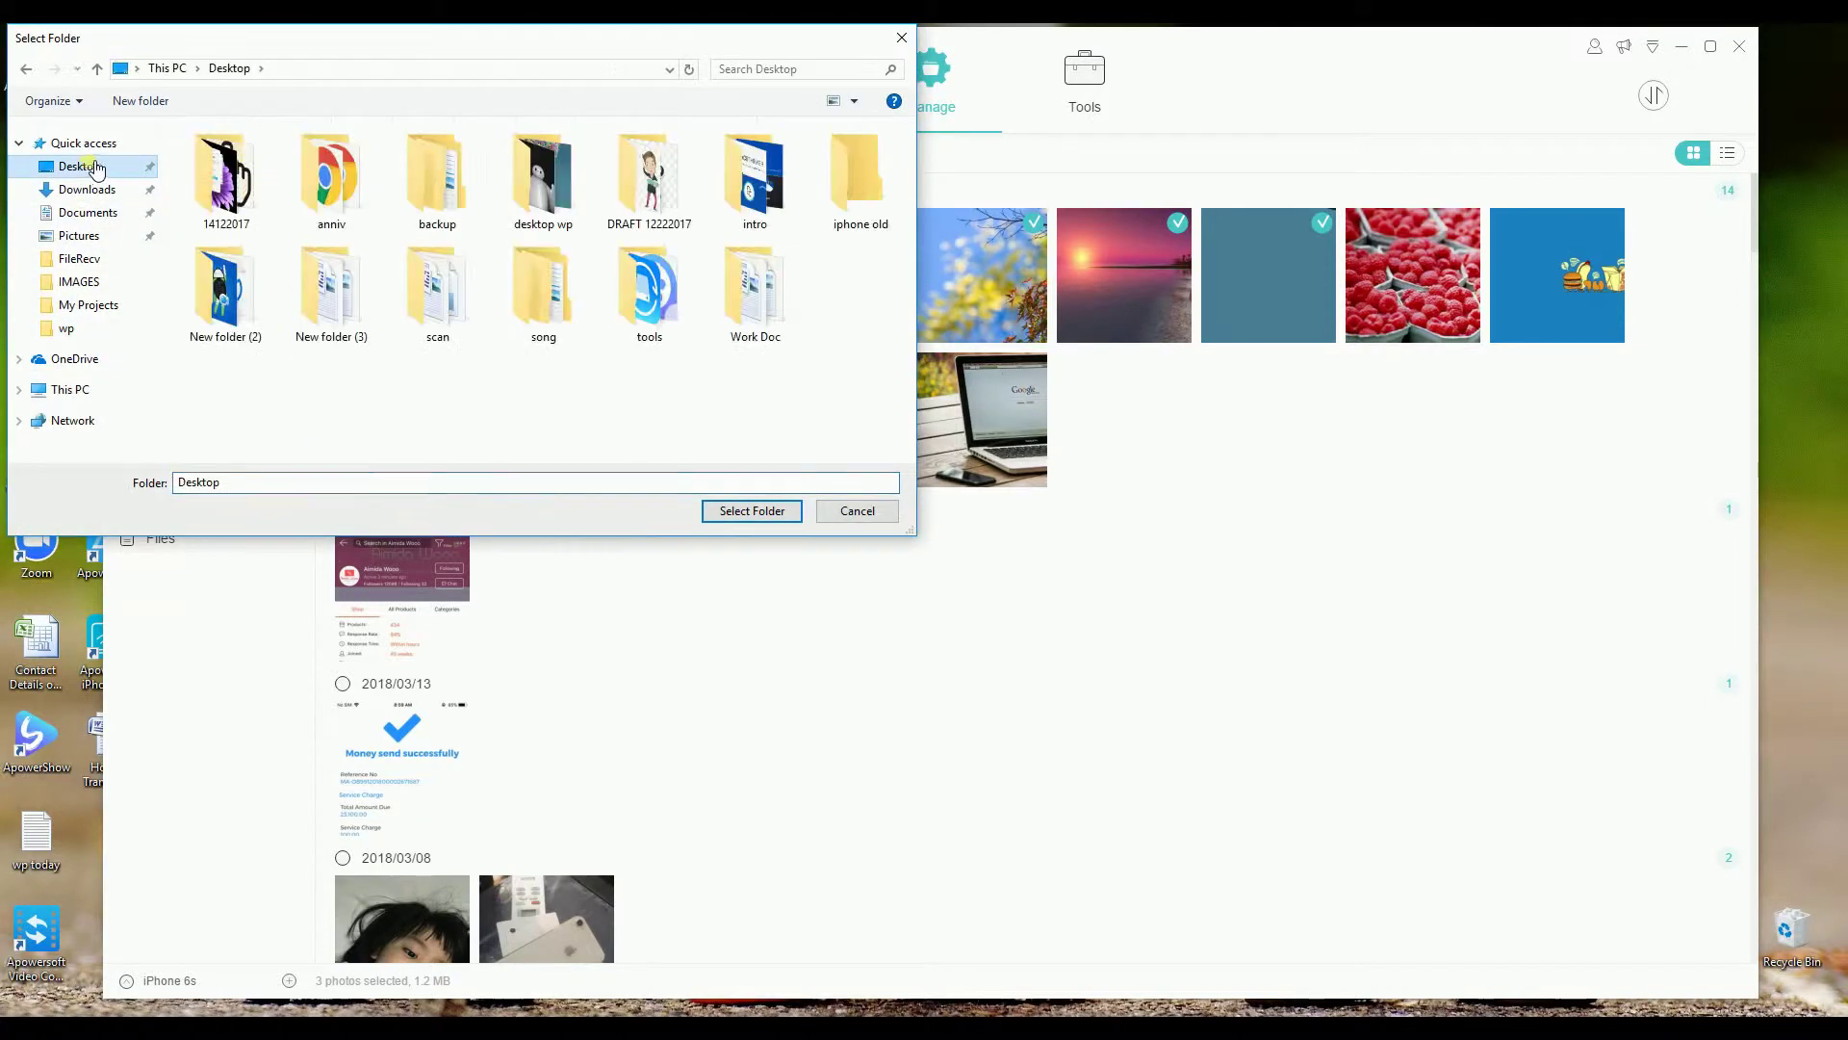
pyautogui.click(853, 198)
pyautogui.click(749, 518)
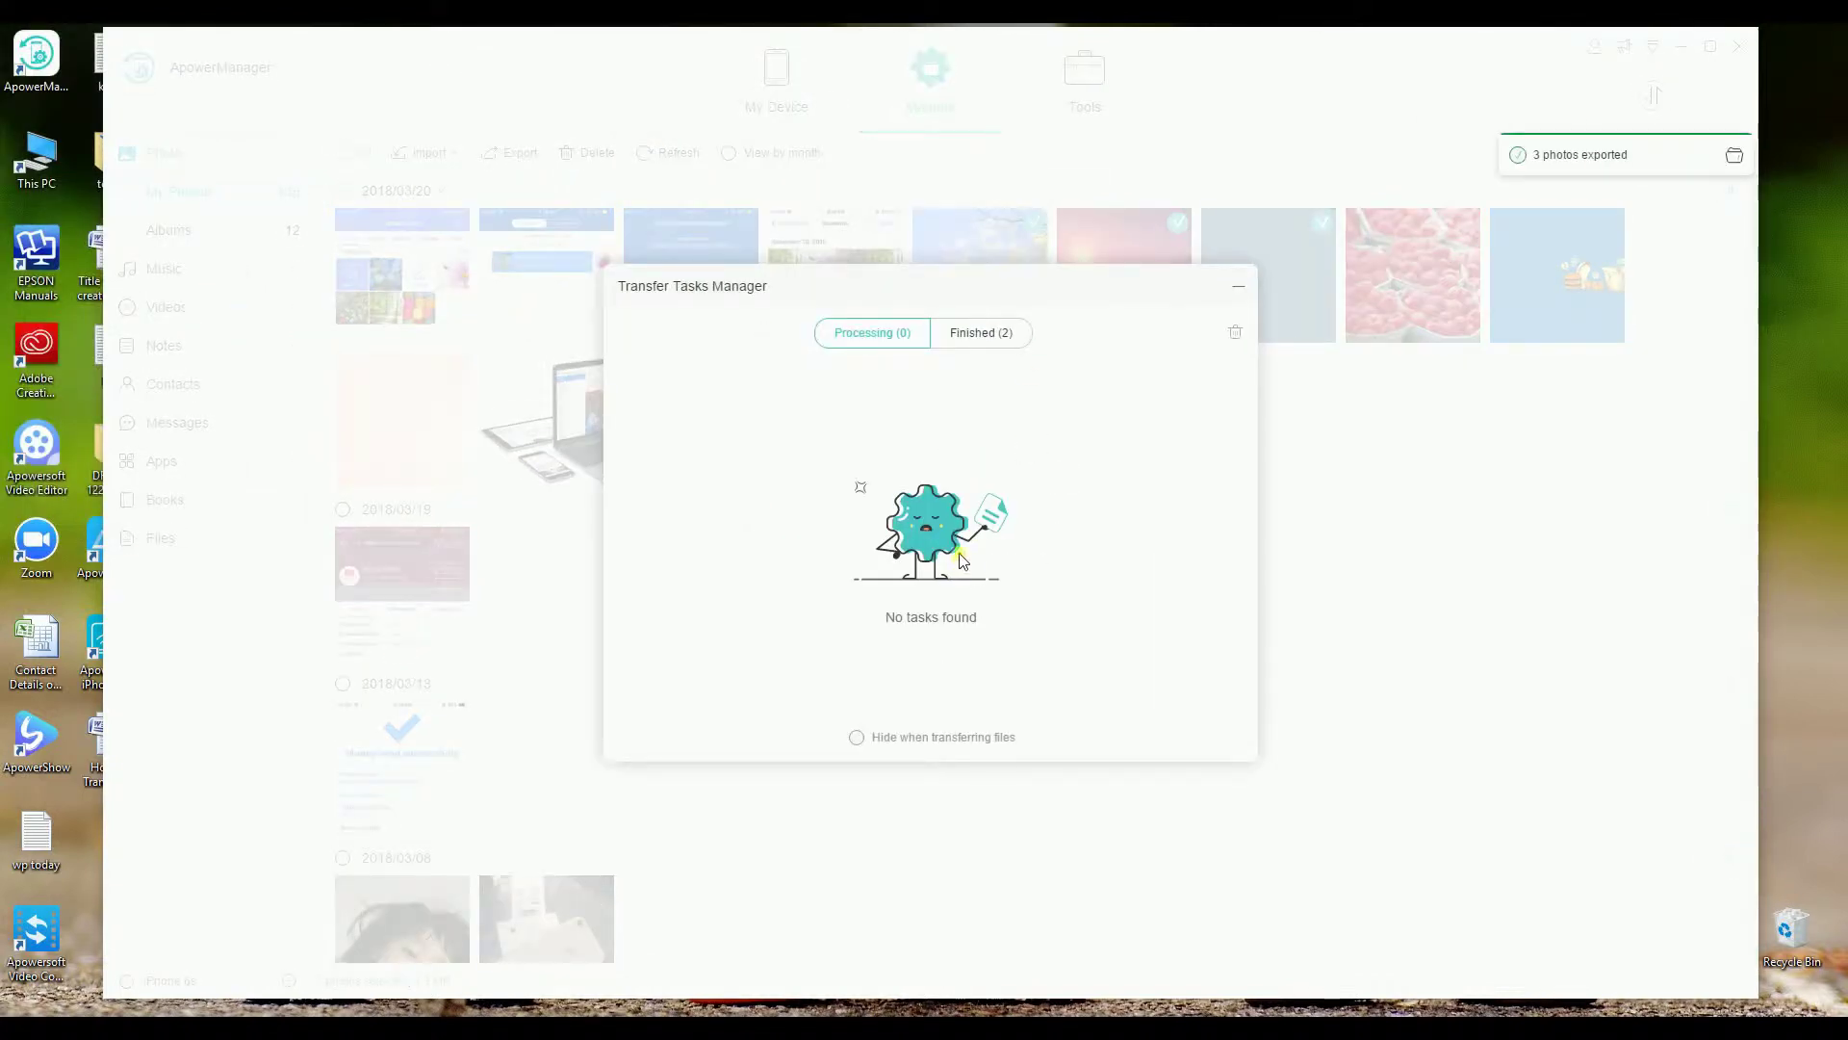
pyautogui.click(974, 337)
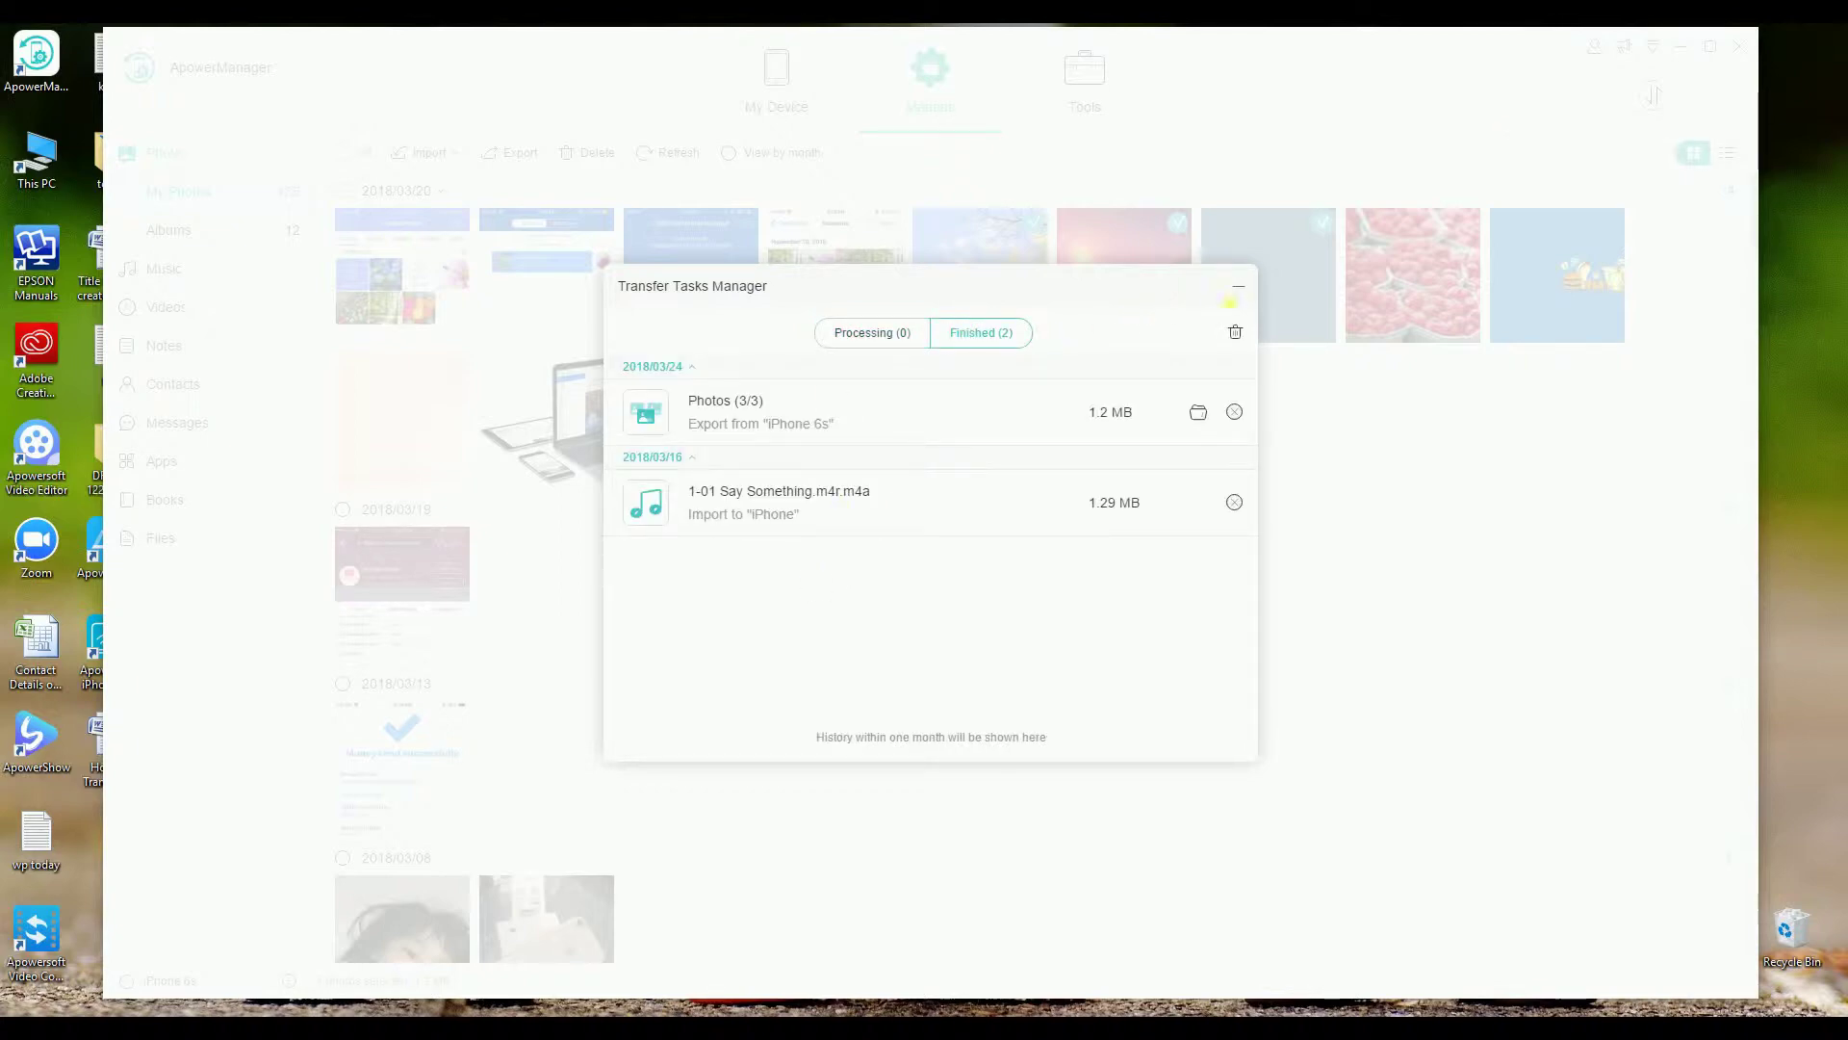
pyautogui.click(1237, 294)
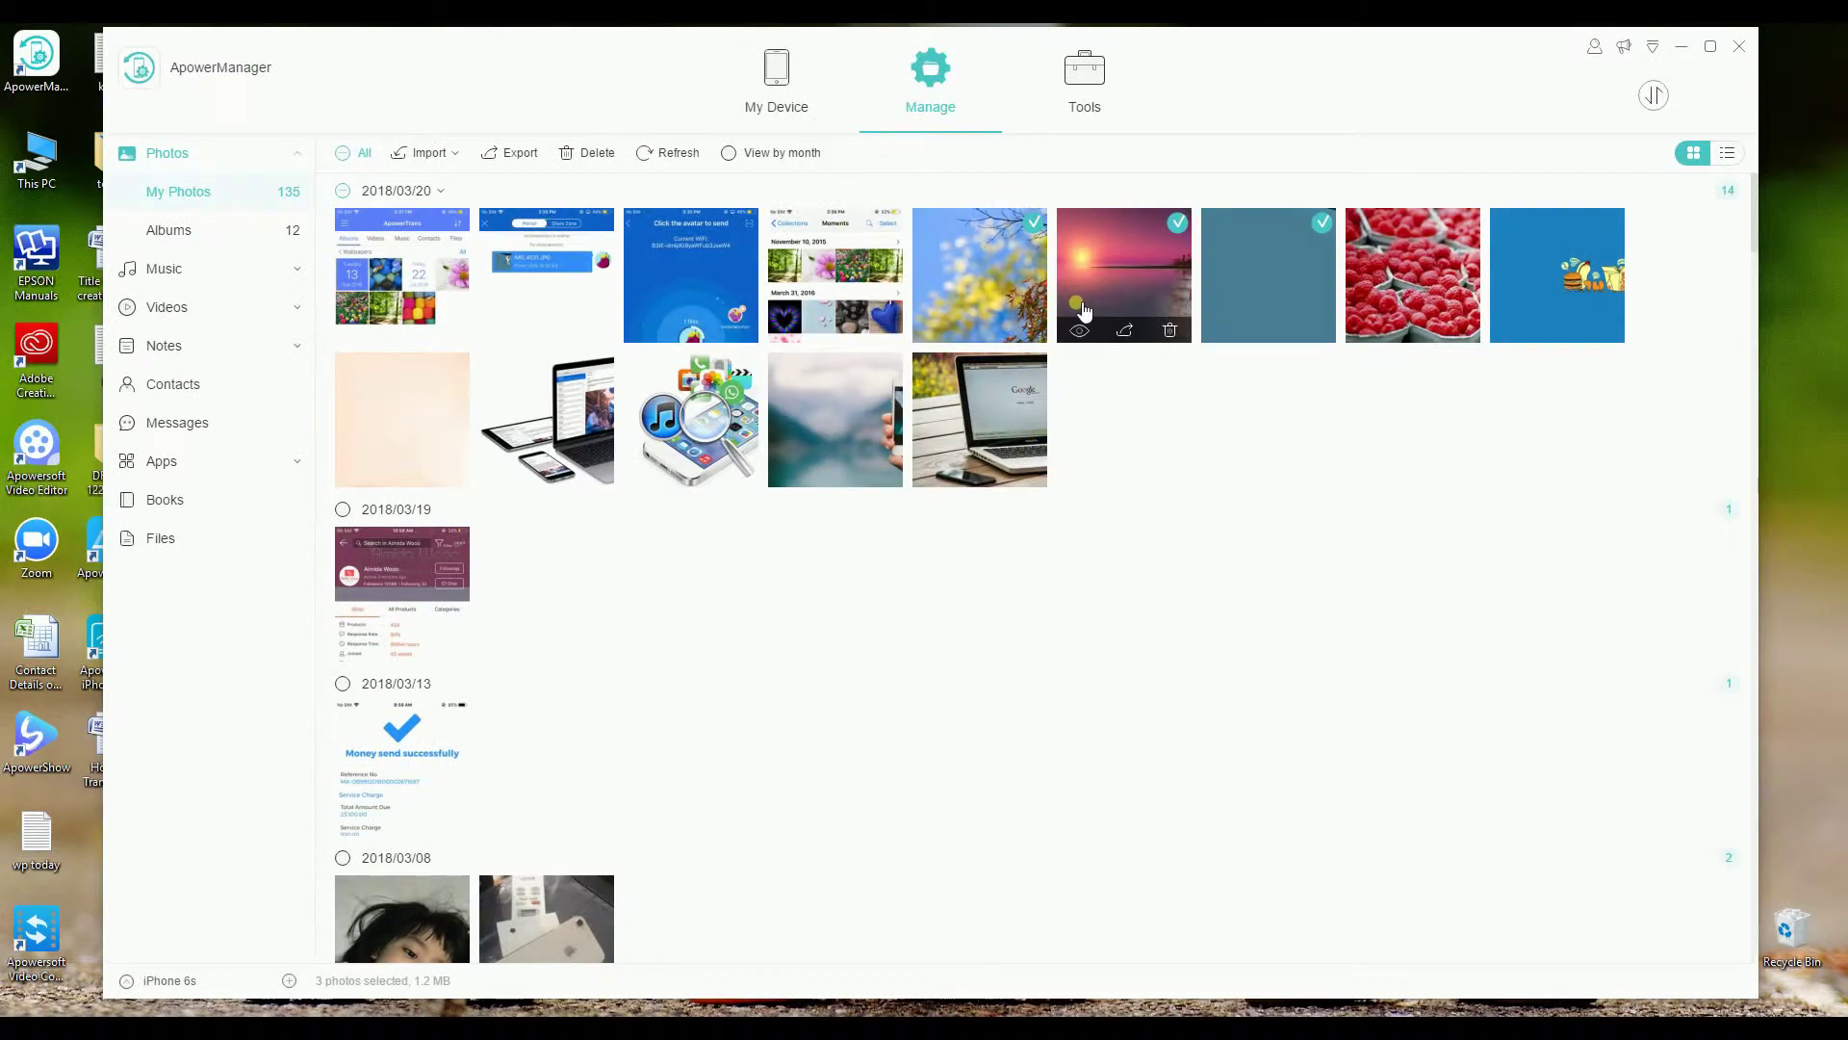
# Select all four music tracks and export them to the desktop's iphone old folder.
pyautogui.click(220, 269)
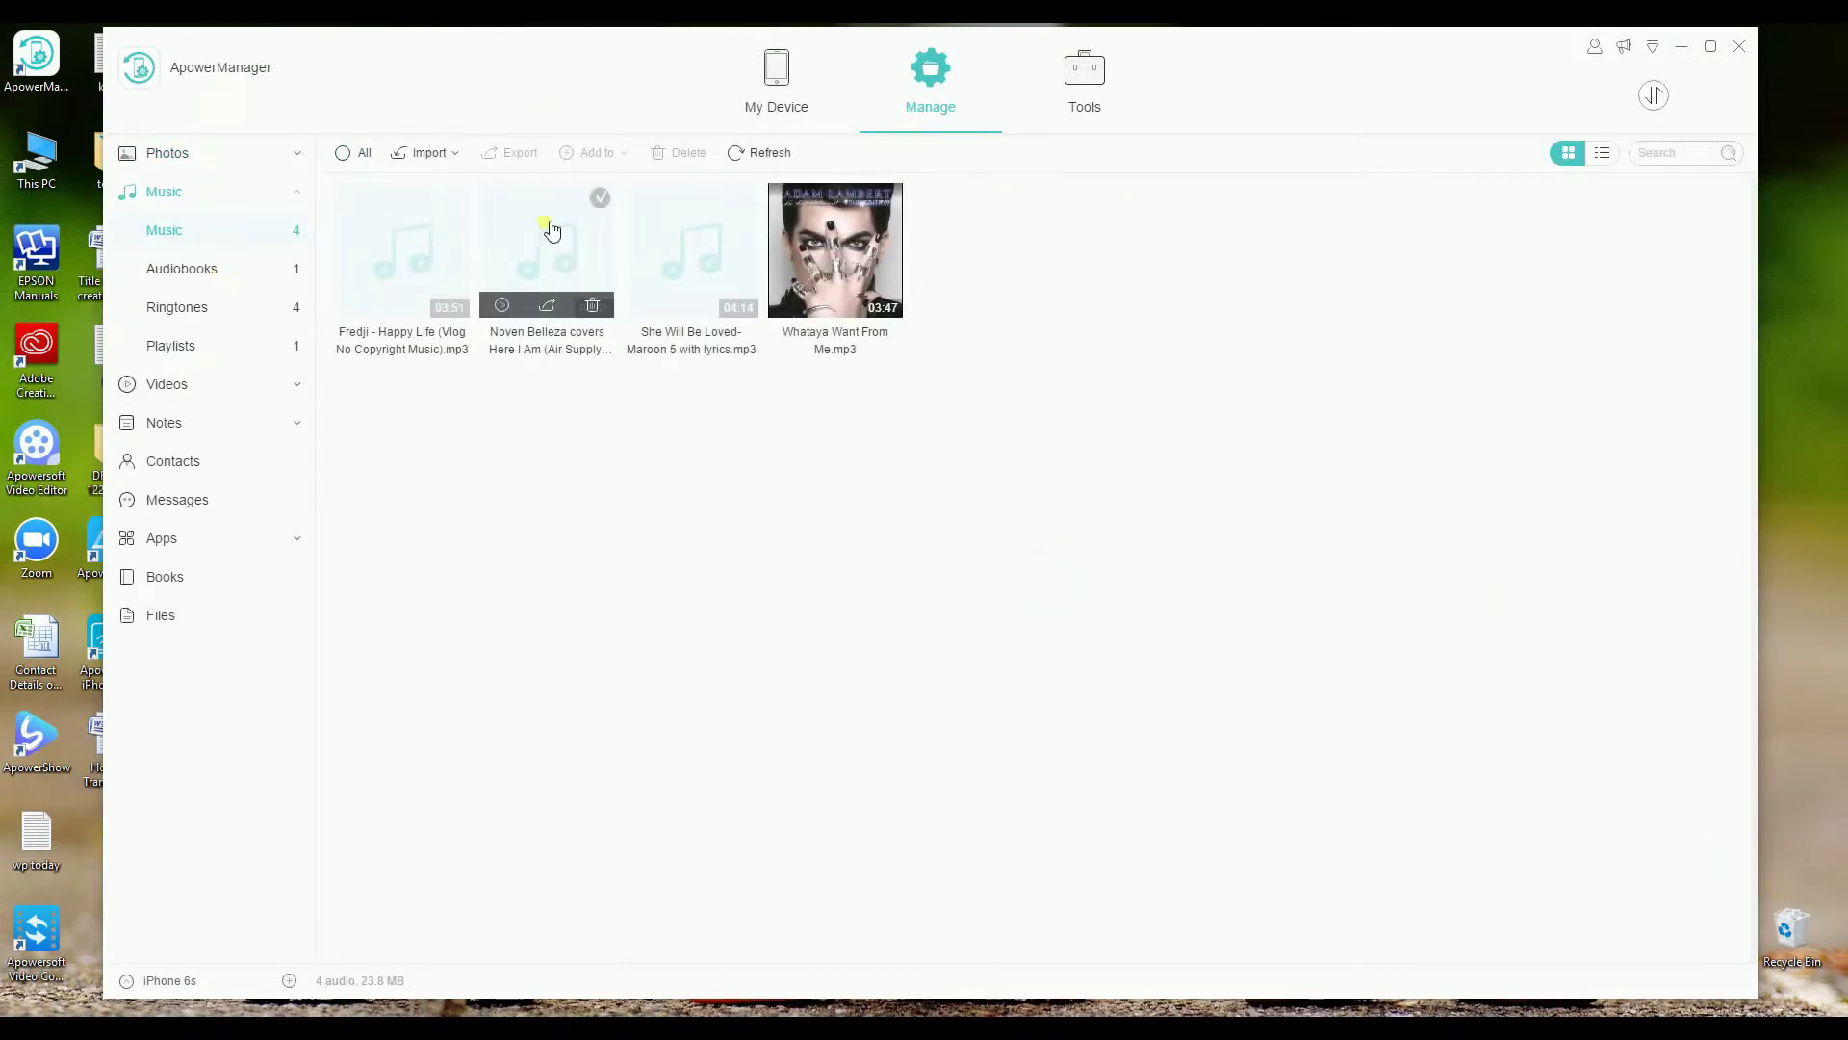
pyautogui.click(365, 154)
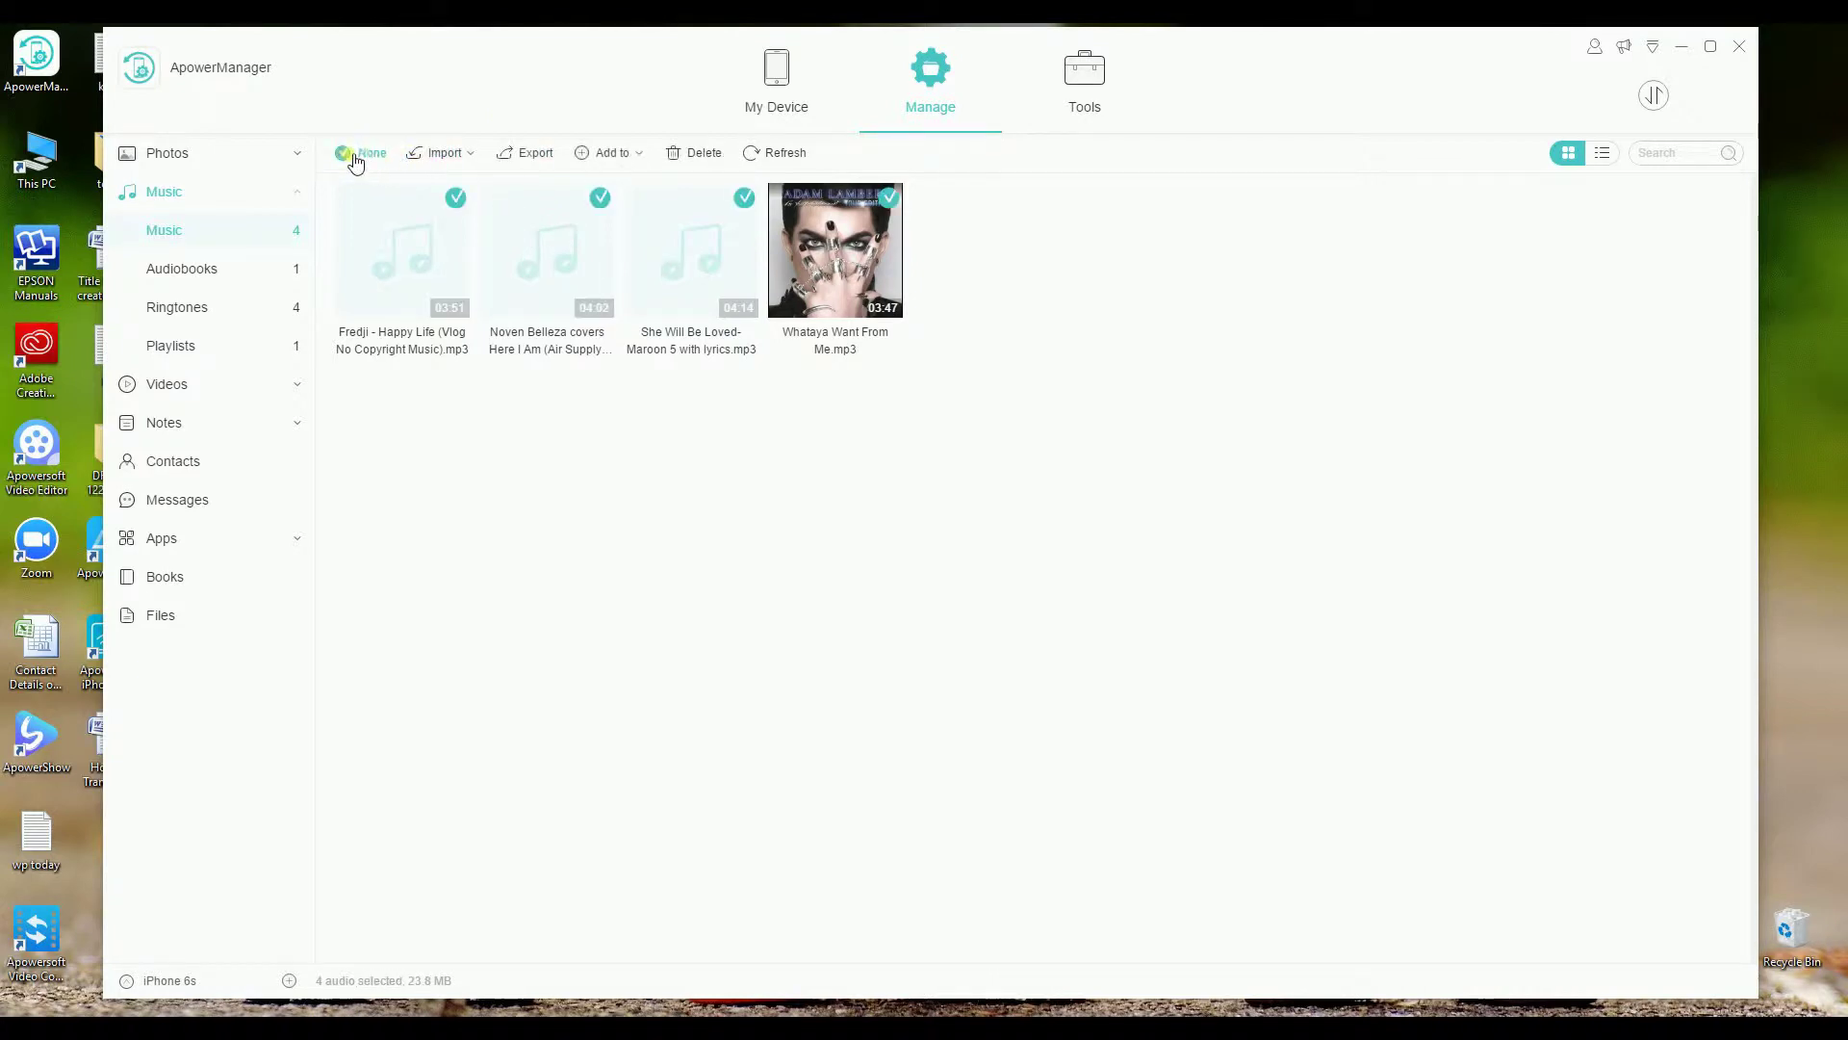
pyautogui.click(513, 157)
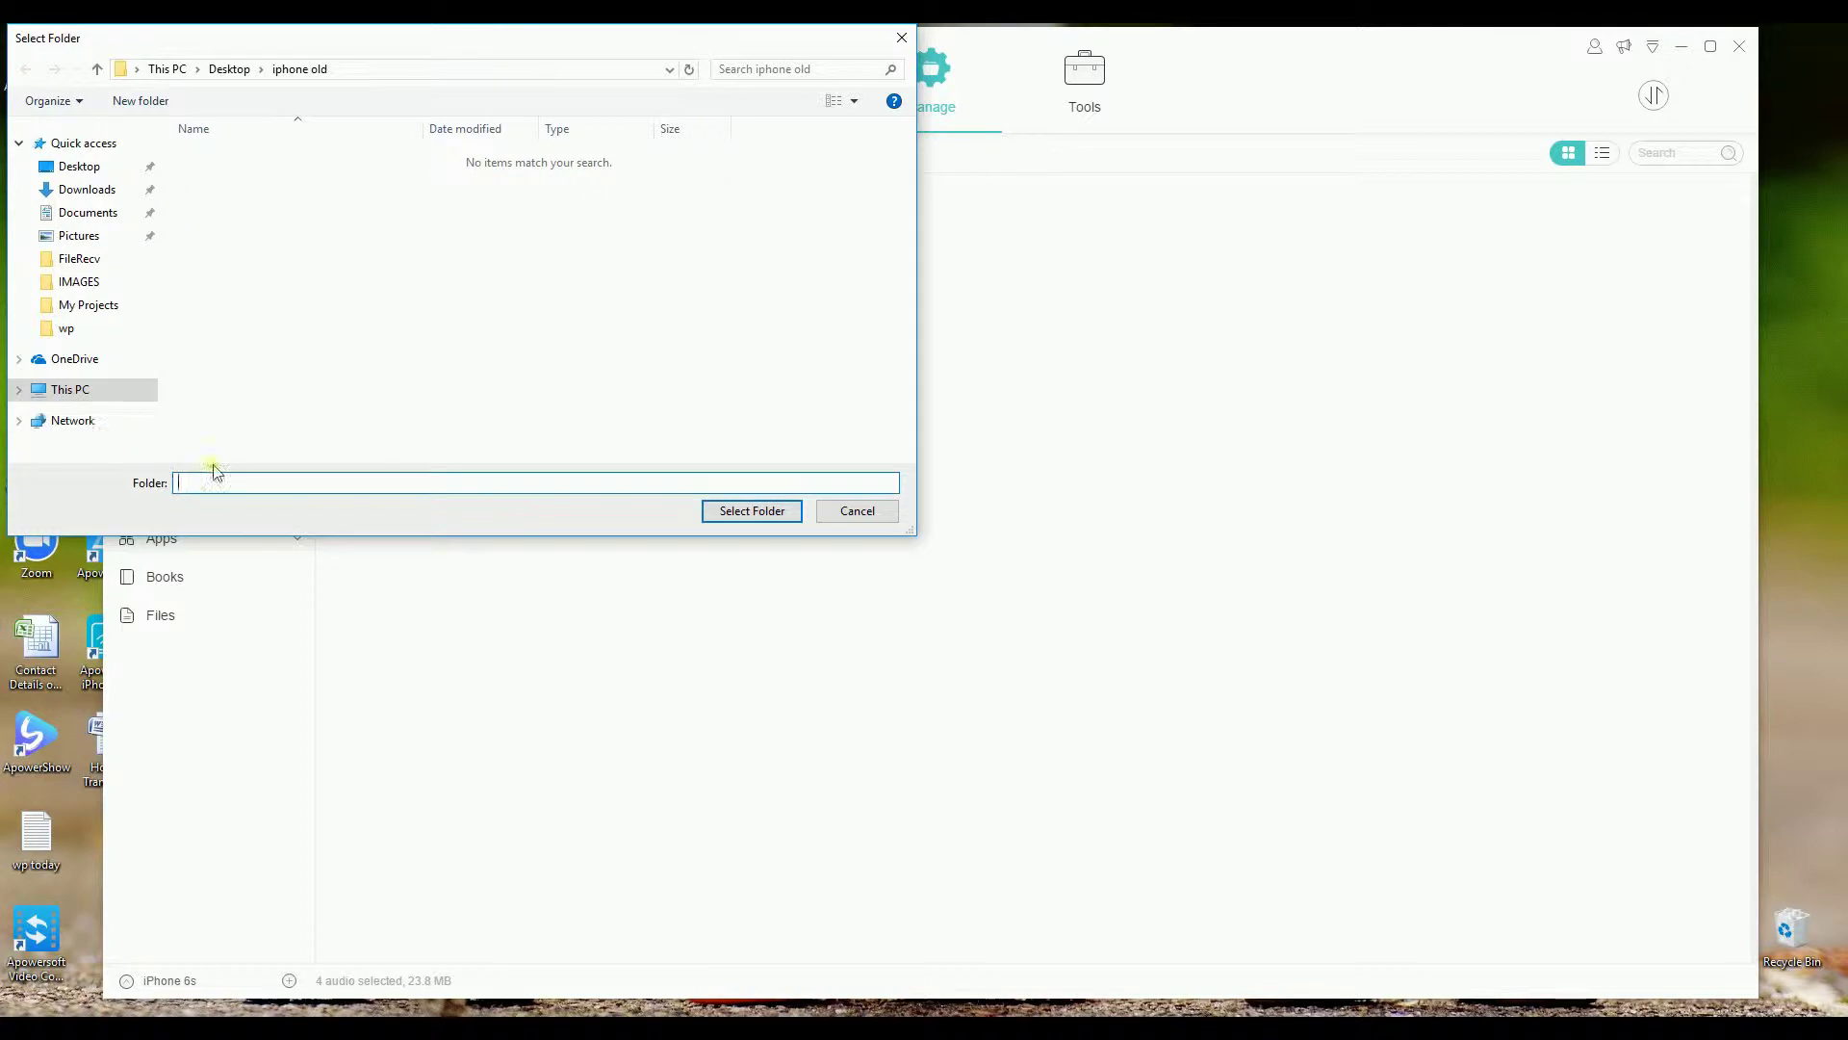
pyautogui.click(53, 397)
pyautogui.click(58, 390)
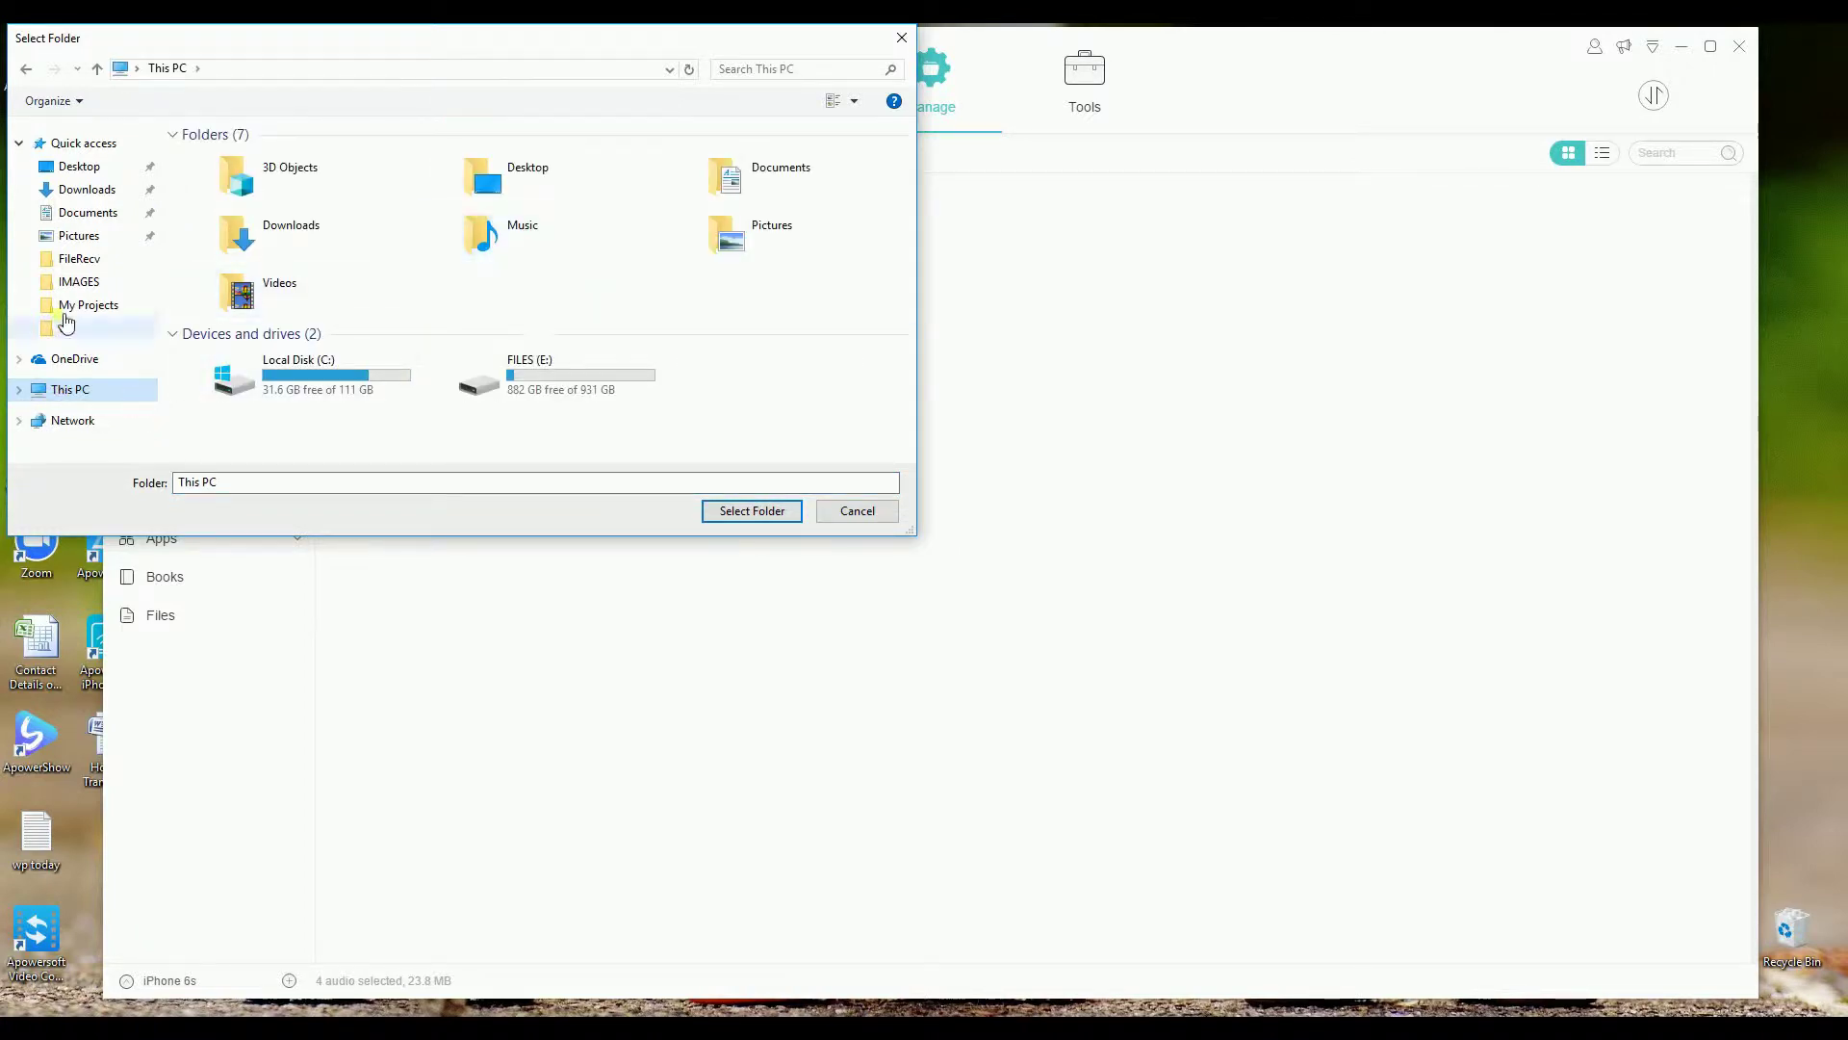
pyautogui.click(79, 166)
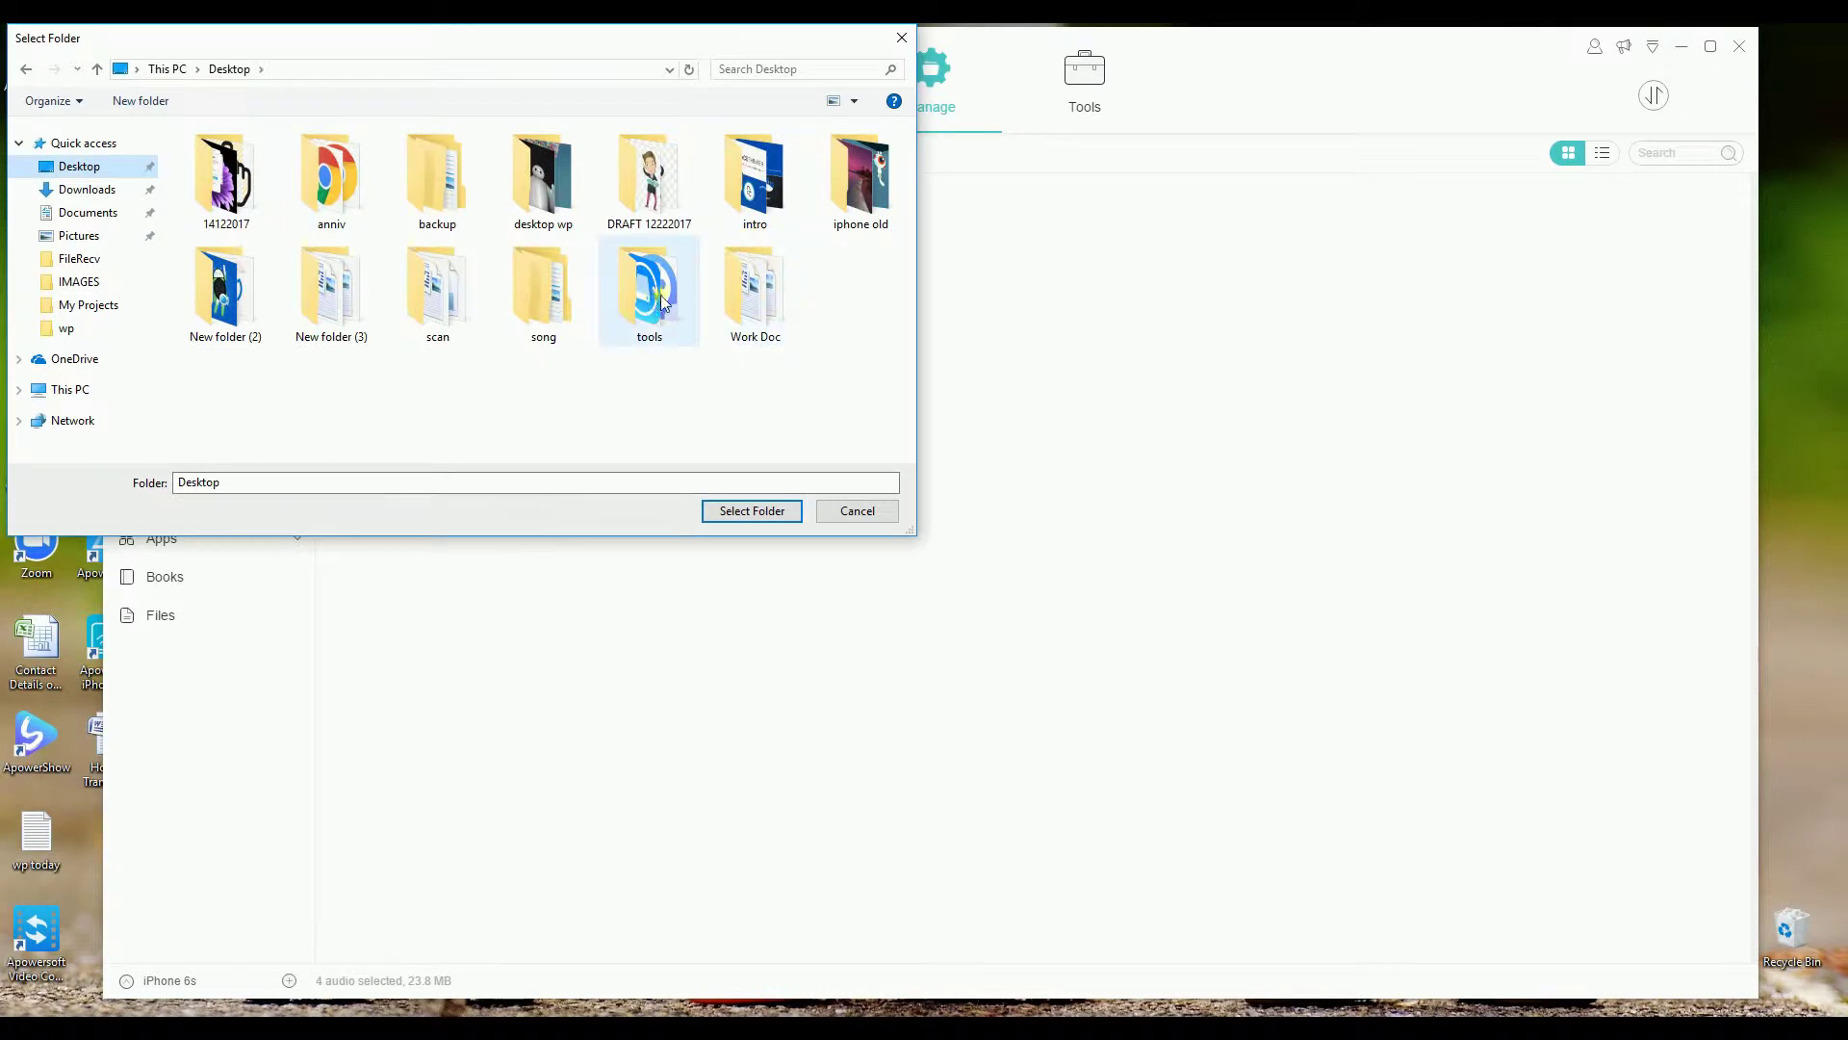
pyautogui.doubleClick(873, 177)
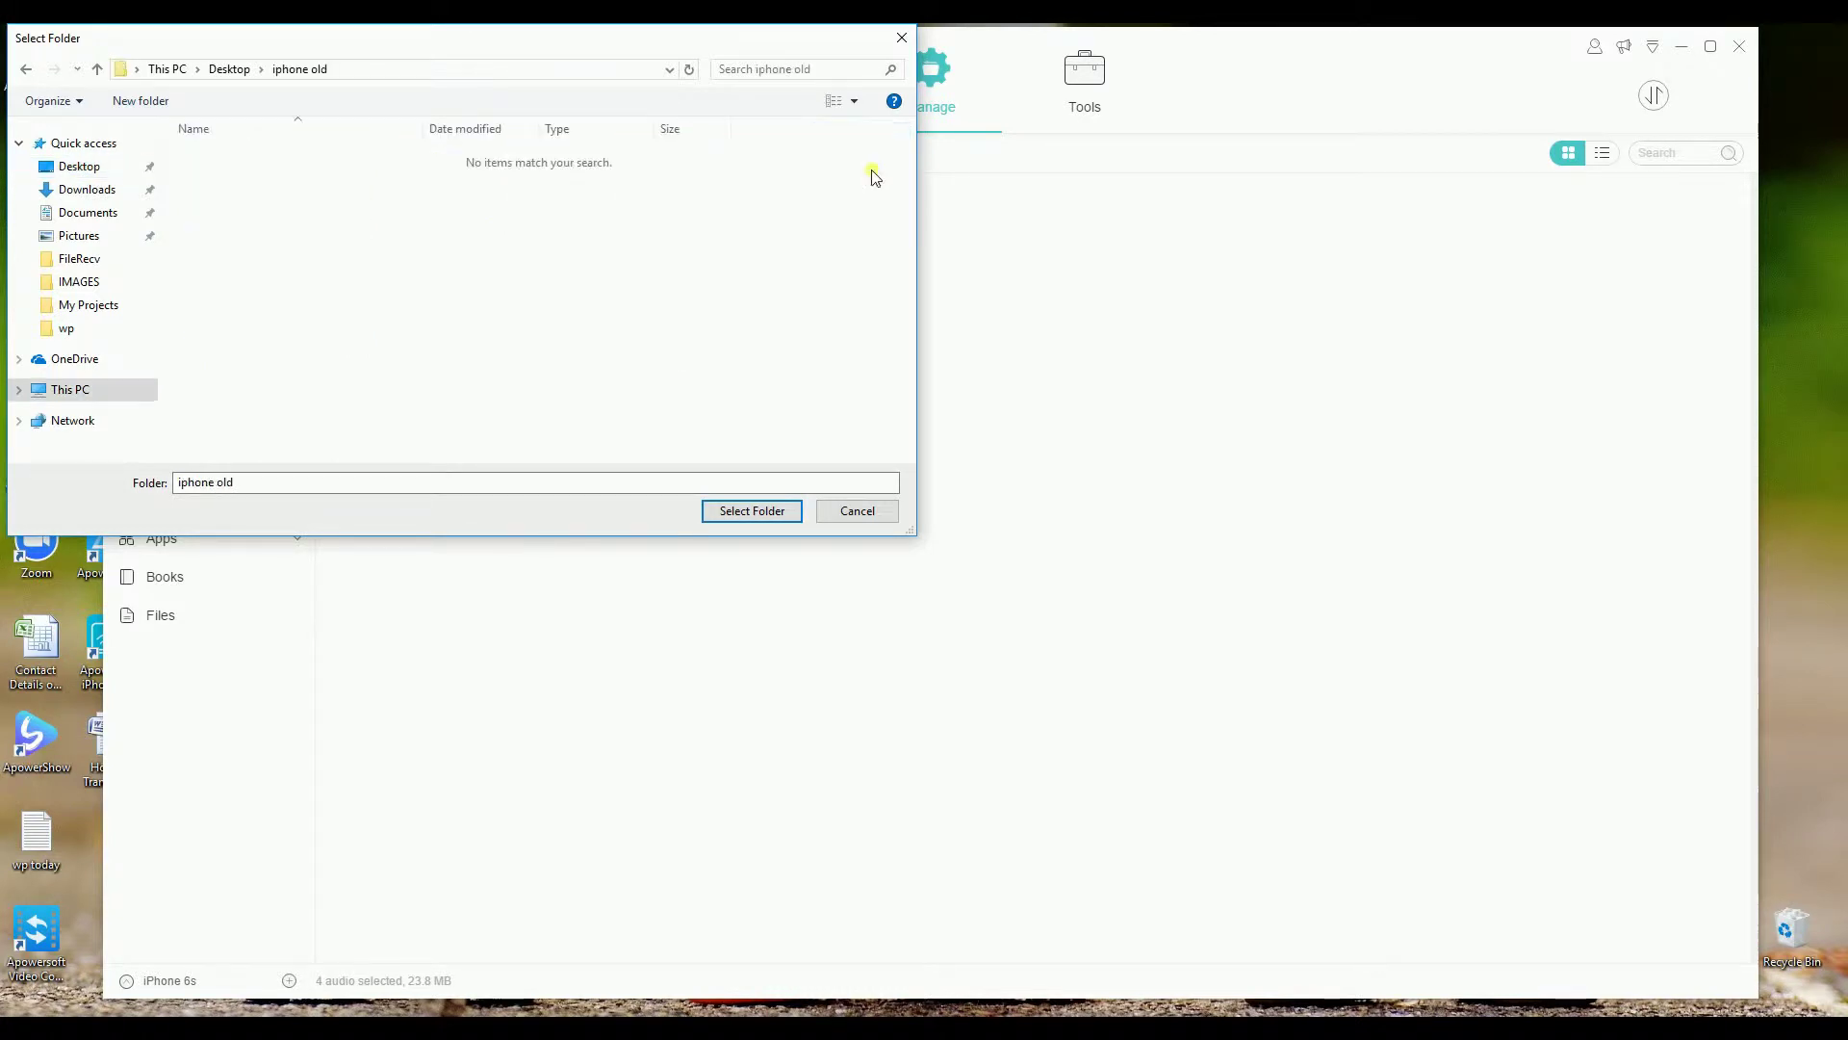
pyautogui.click(747, 510)
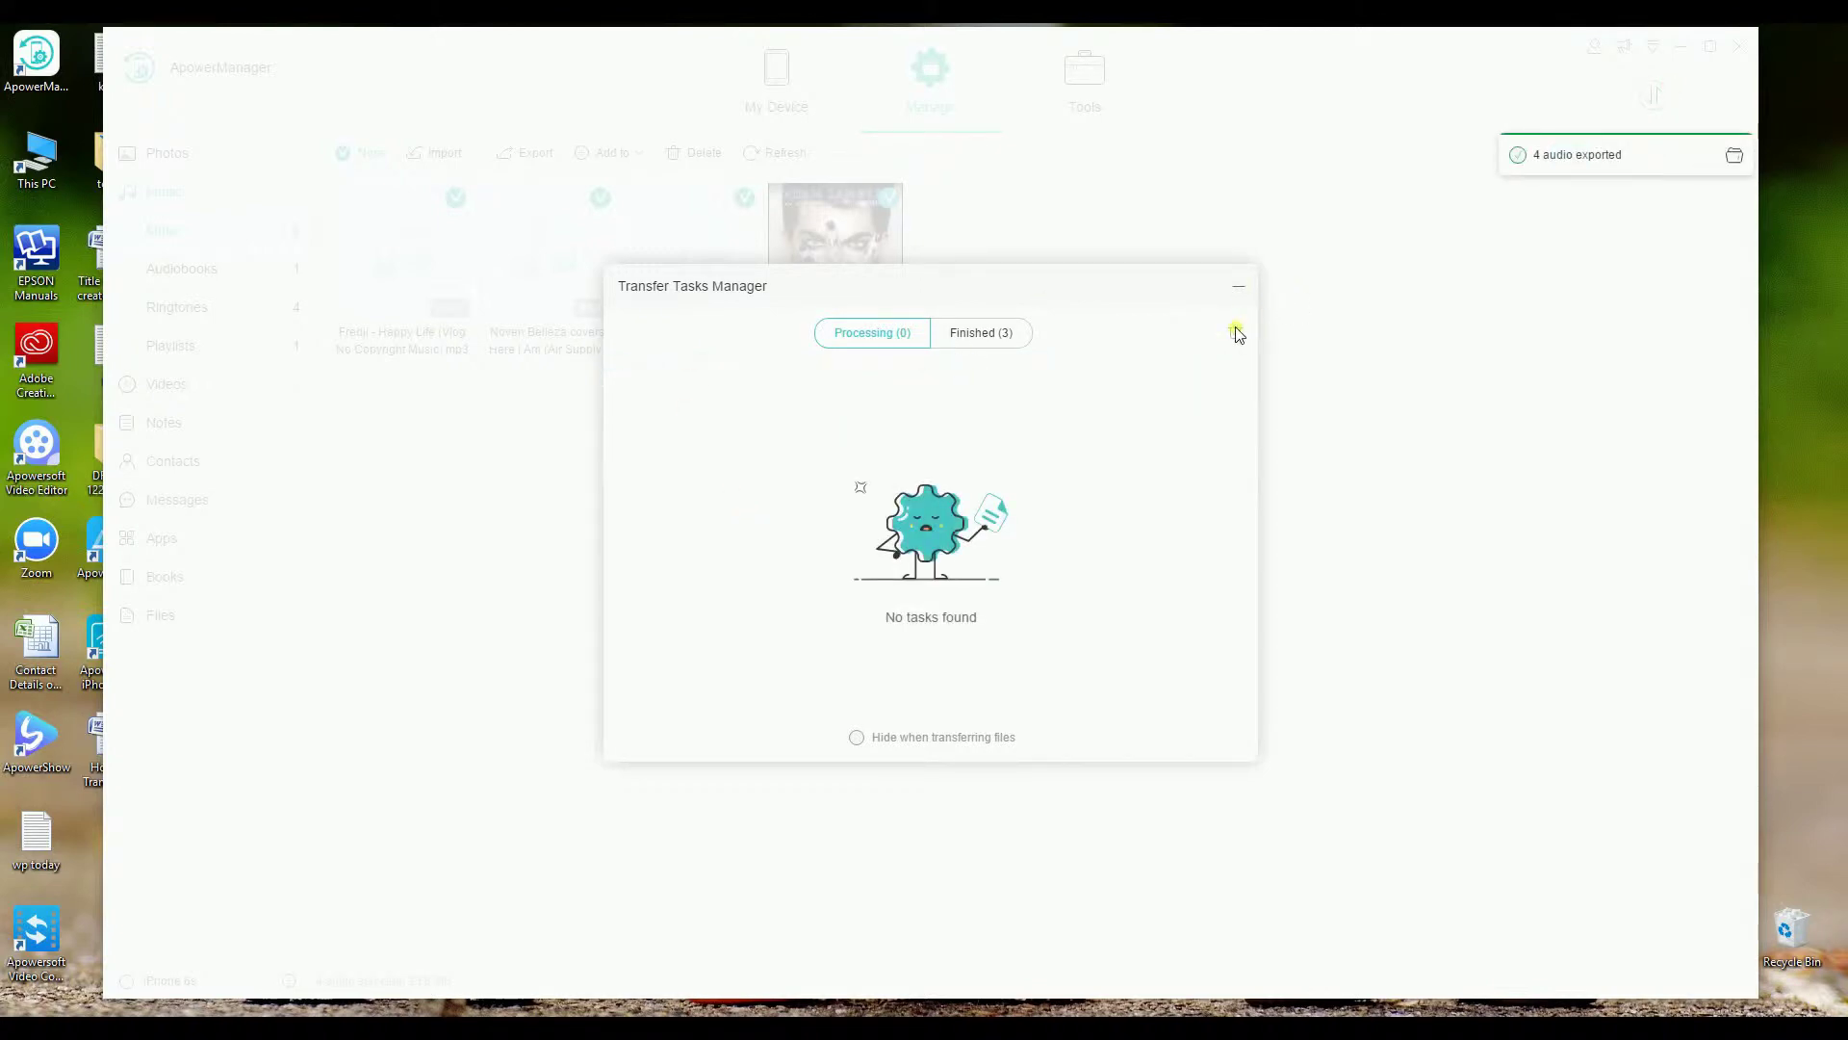
pyautogui.click(1246, 298)
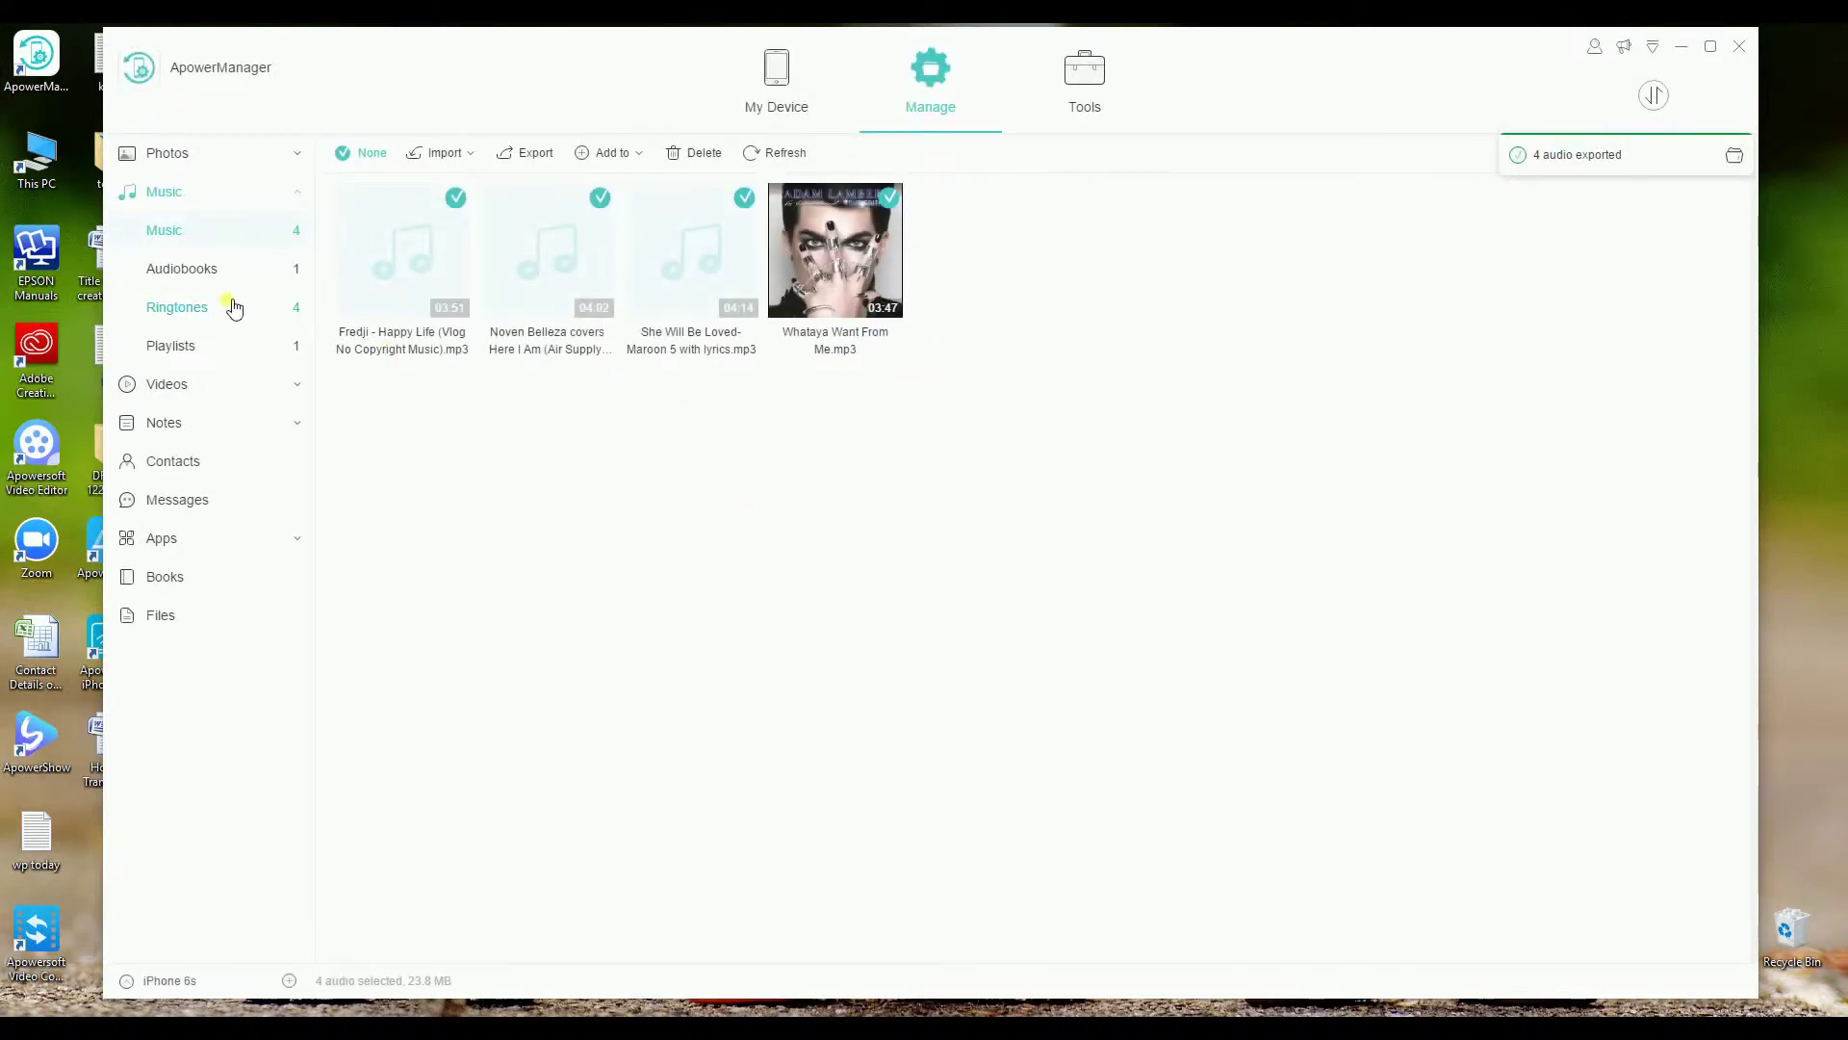
# Export the video IMG_4516.MP4 to the iphone old folder and confirm the transfer finished.
pyautogui.click(183, 385)
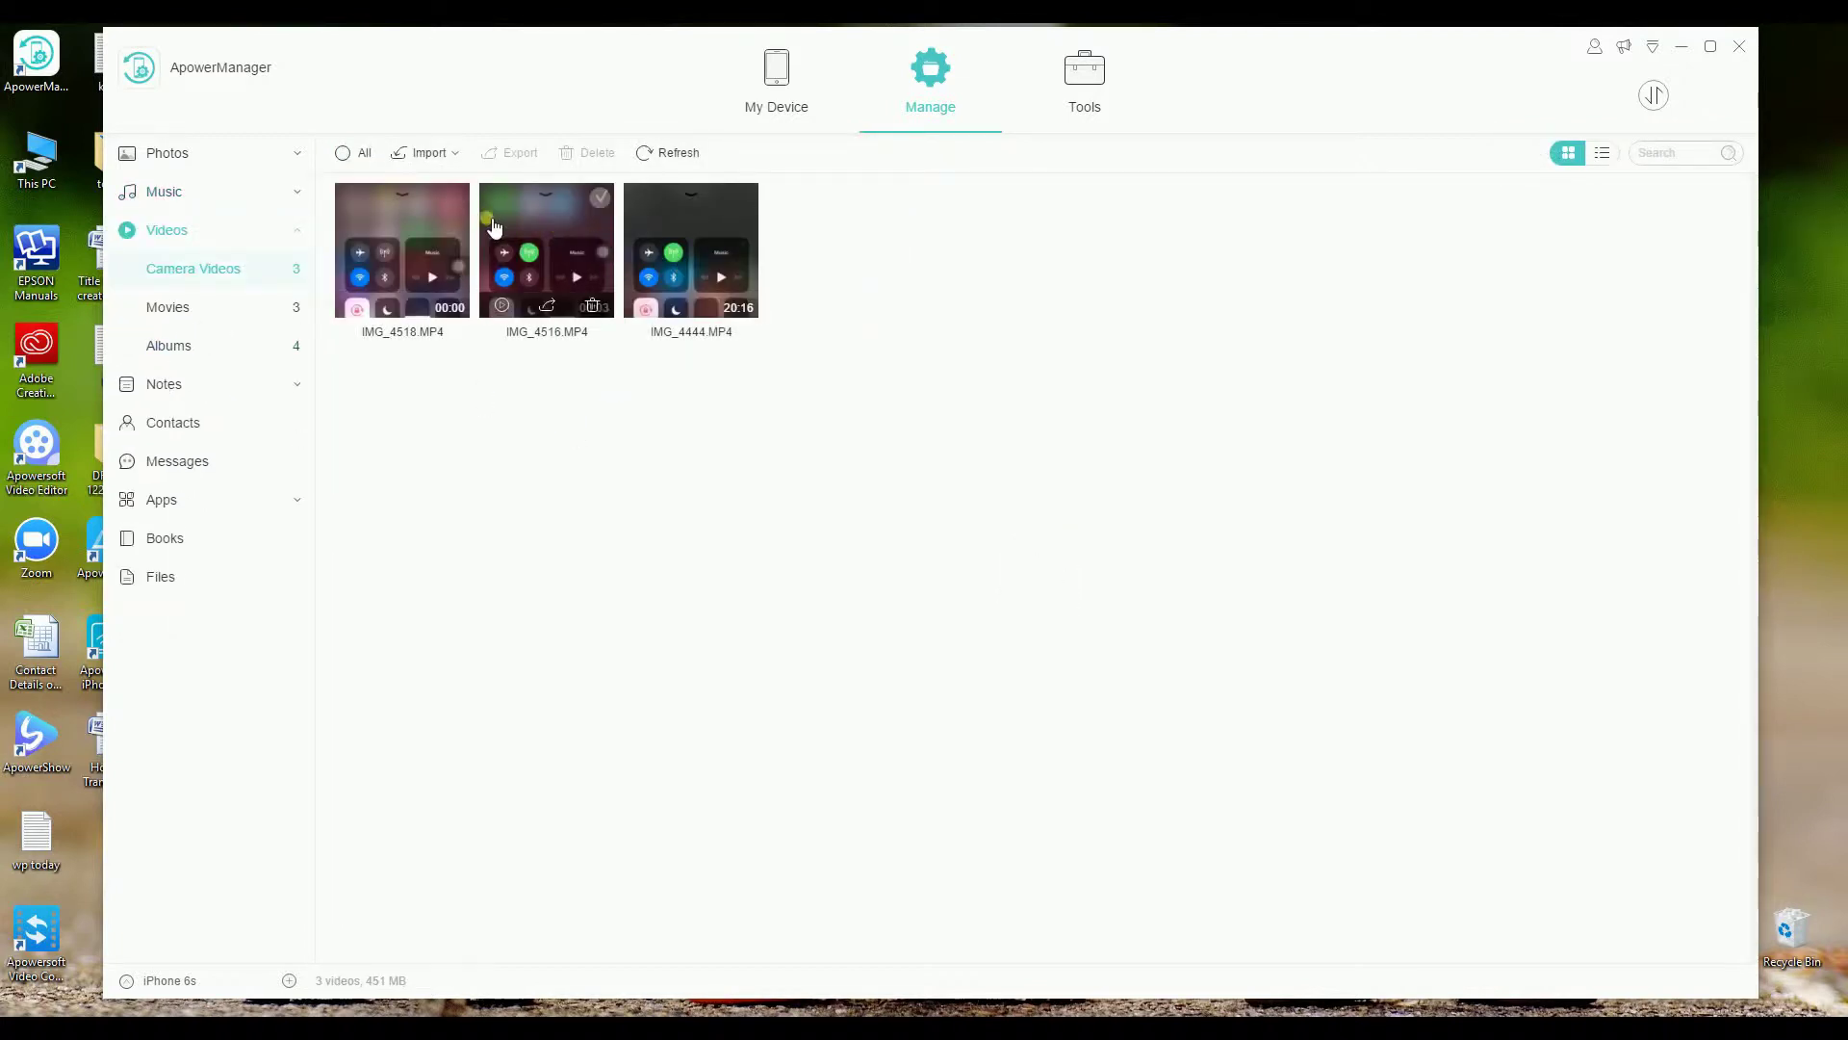
pyautogui.click(600, 197)
pyautogui.click(520, 153)
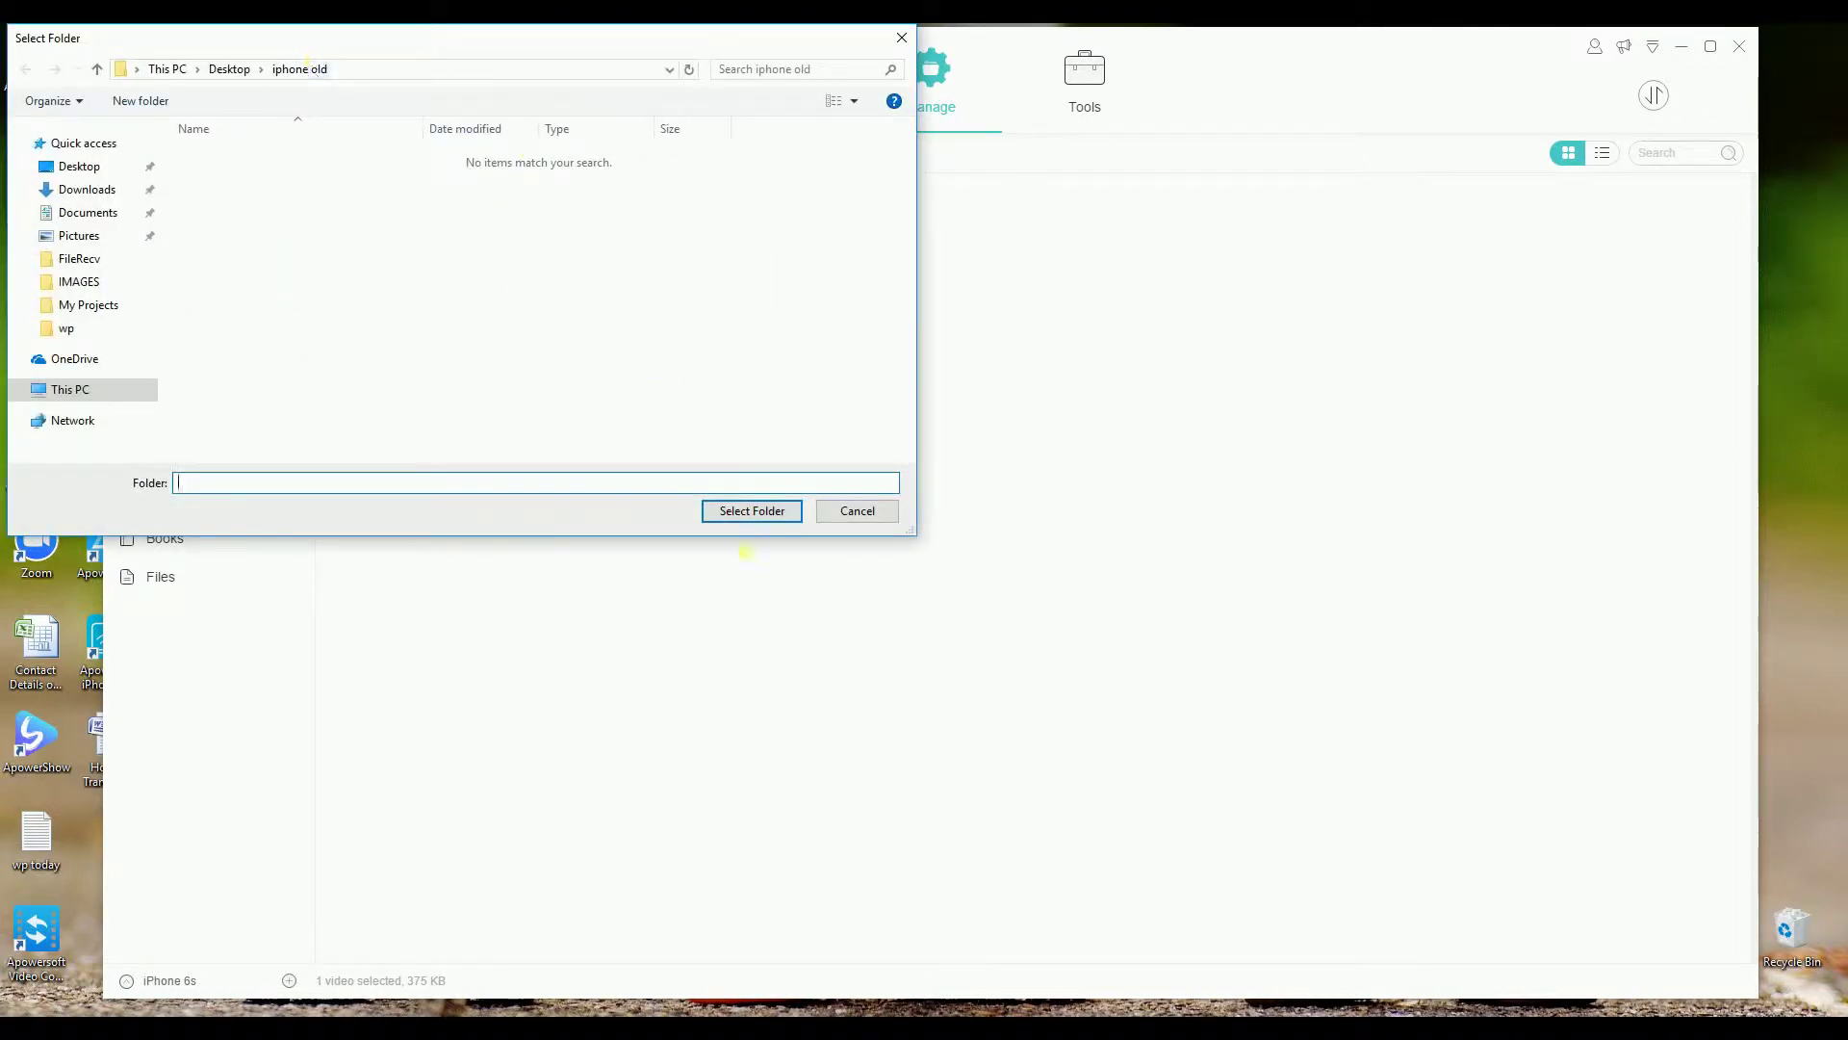
pyautogui.click(754, 512)
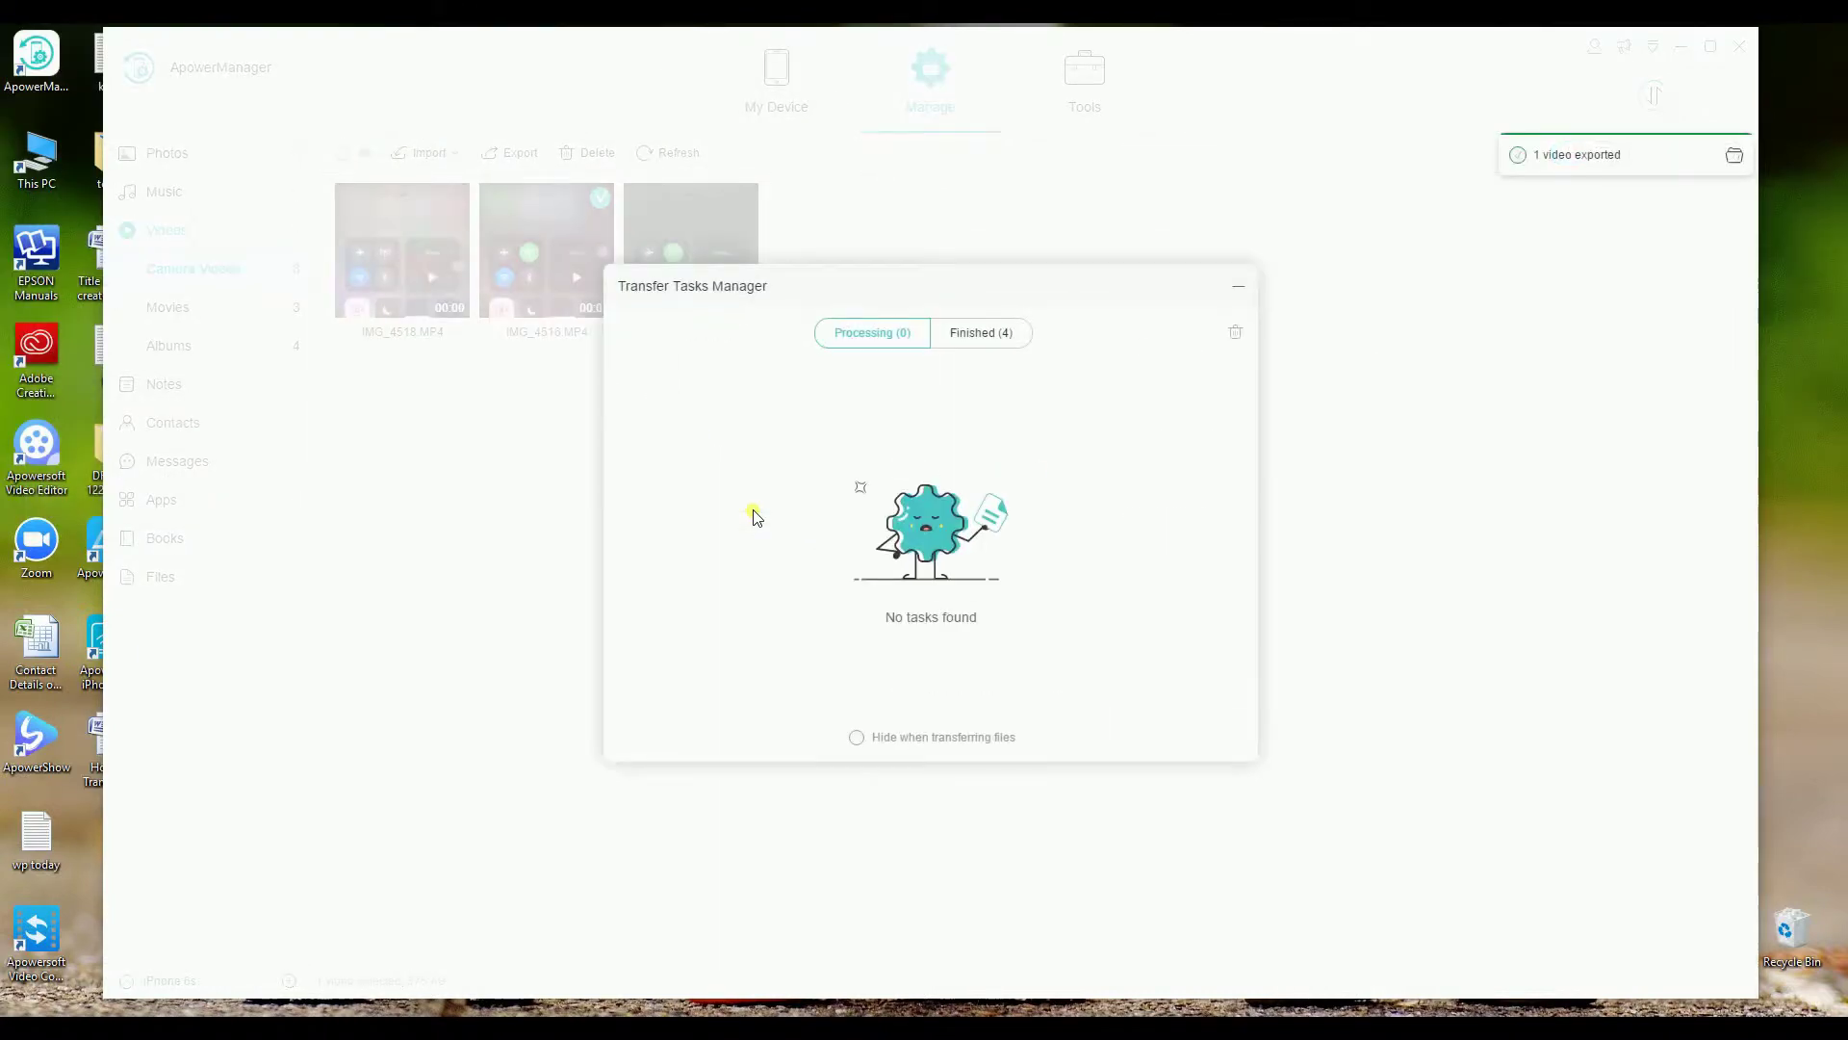
pyautogui.click(981, 346)
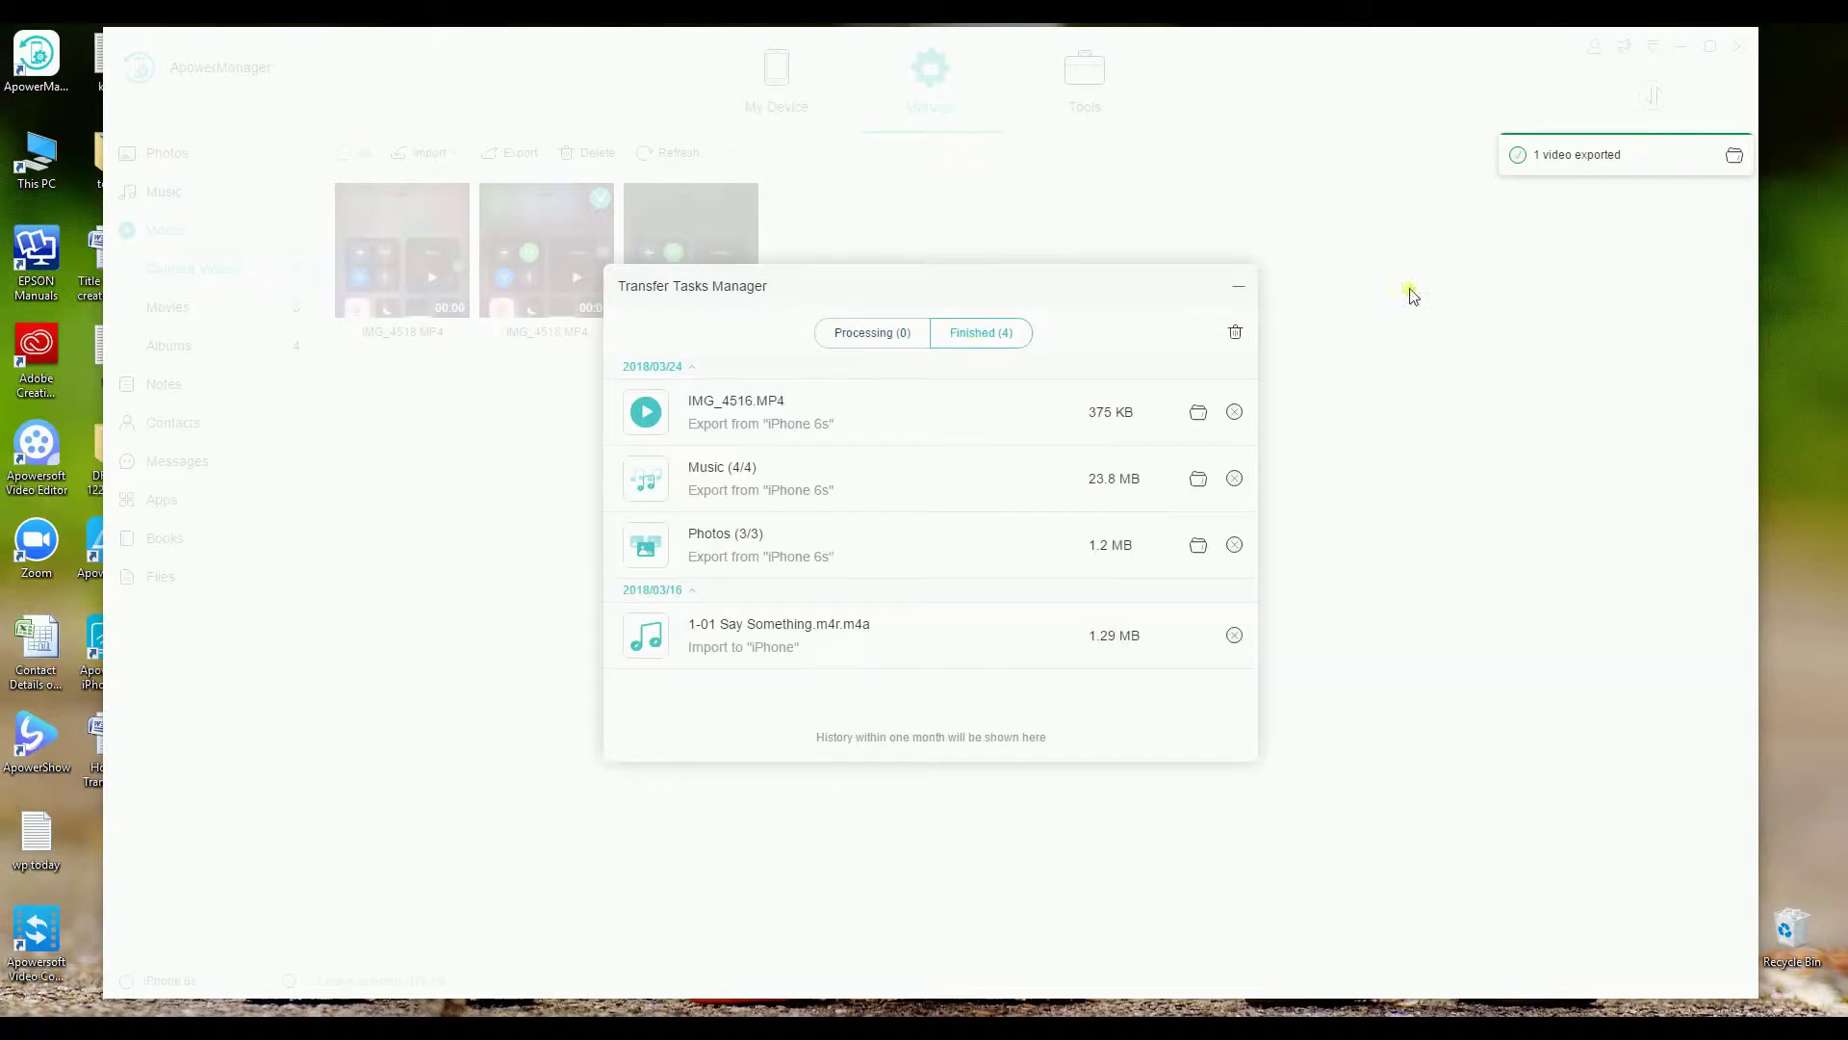
pyautogui.click(1236, 285)
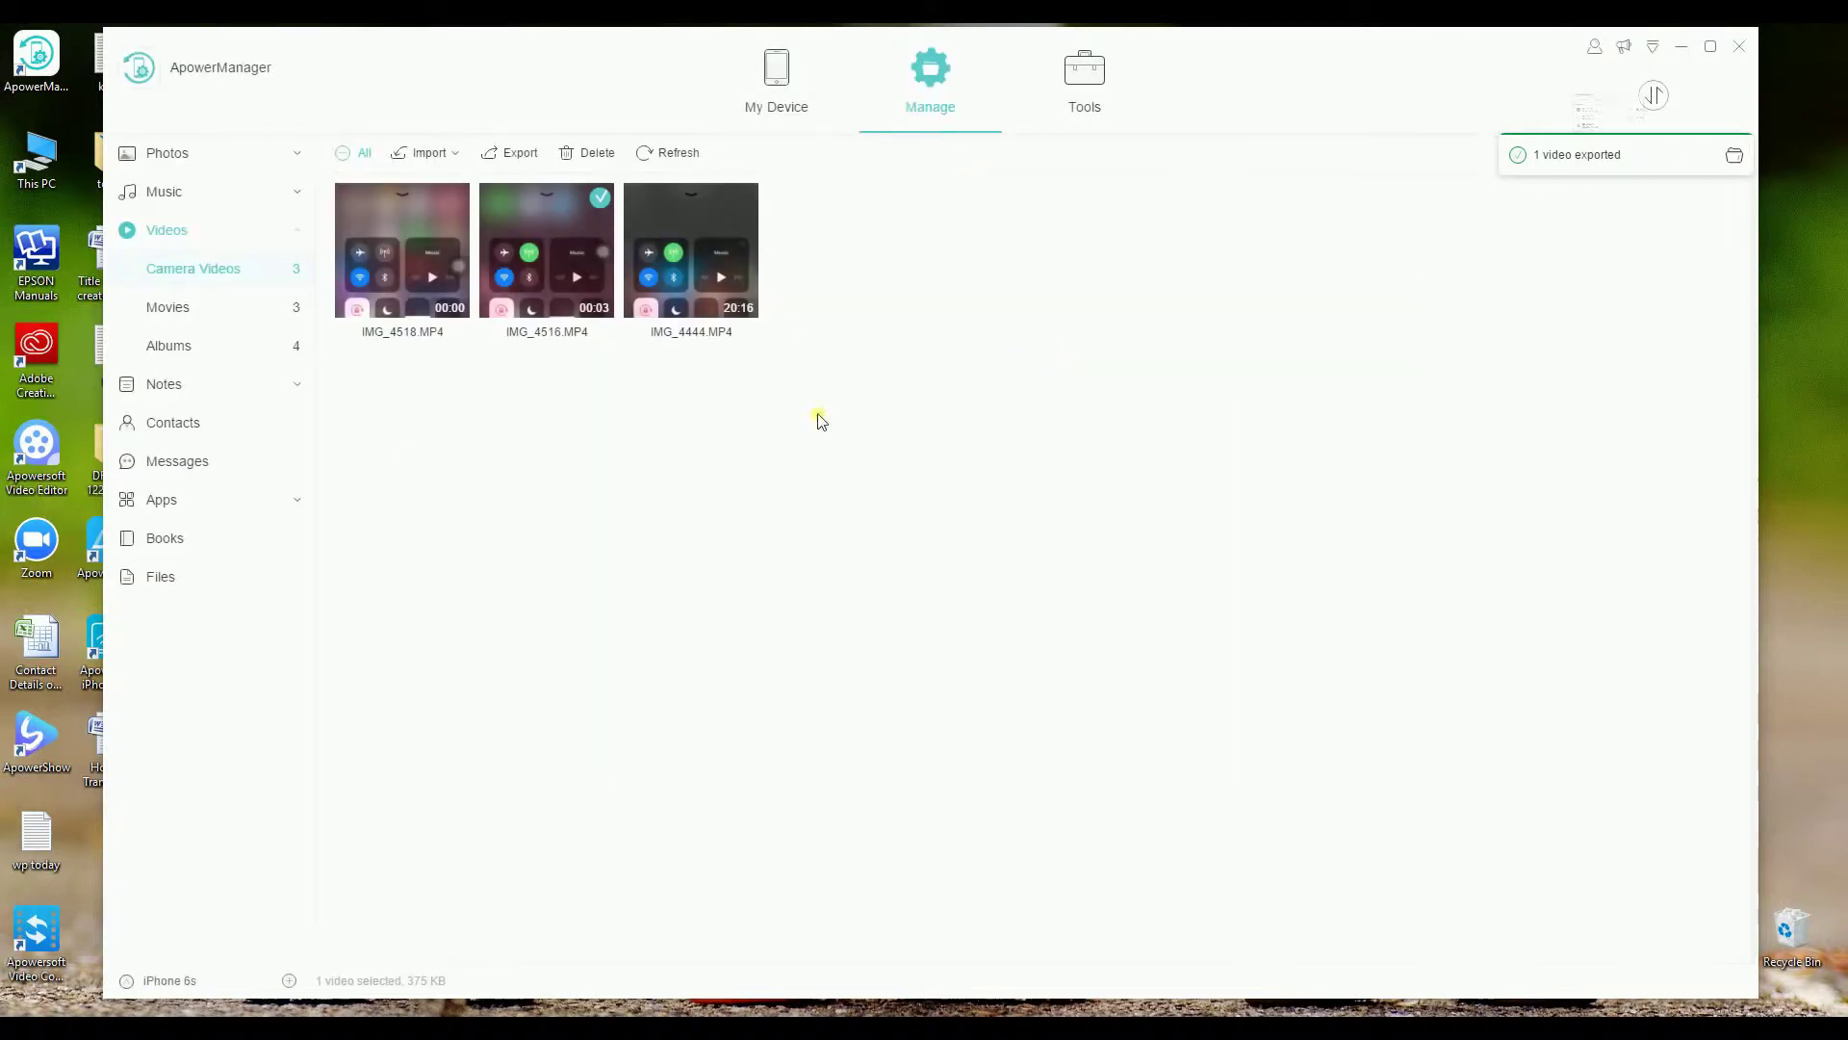
# Export the two ticked contacts in XML(*.xml) format into the iphone old folder.
pyautogui.click(159, 382)
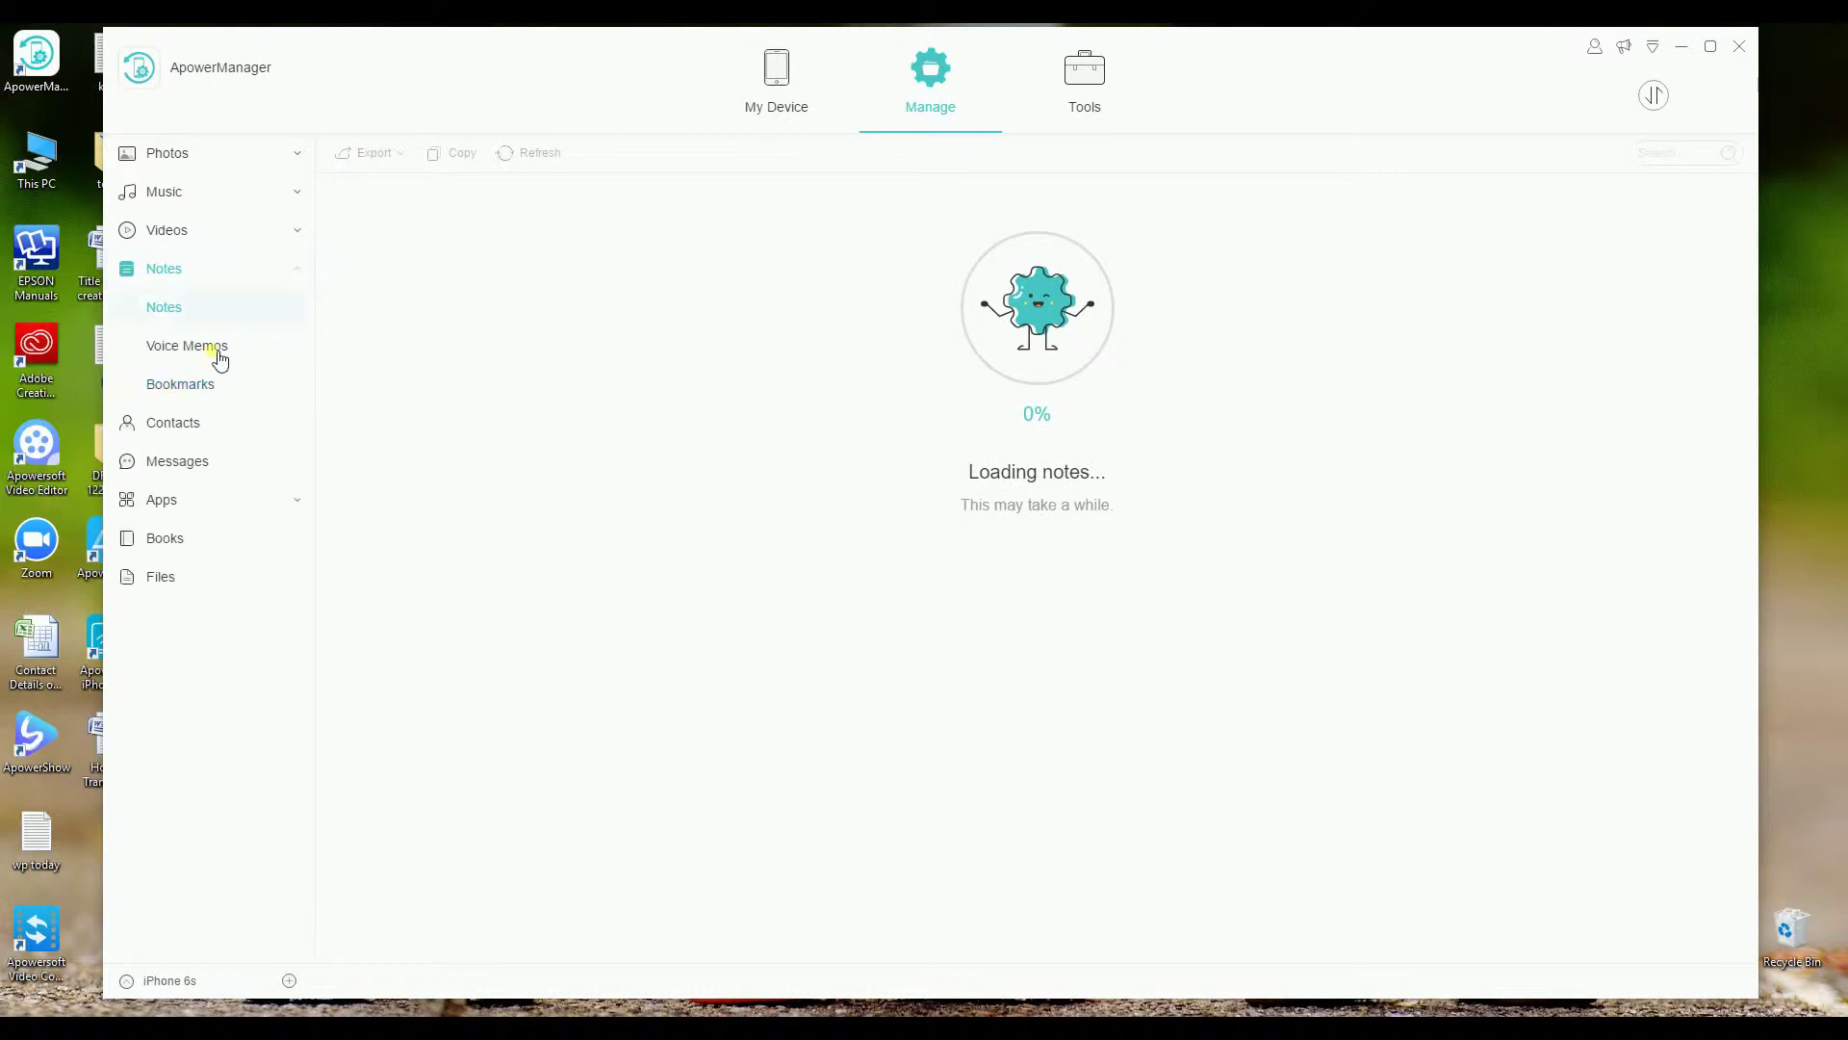
pyautogui.click(185, 424)
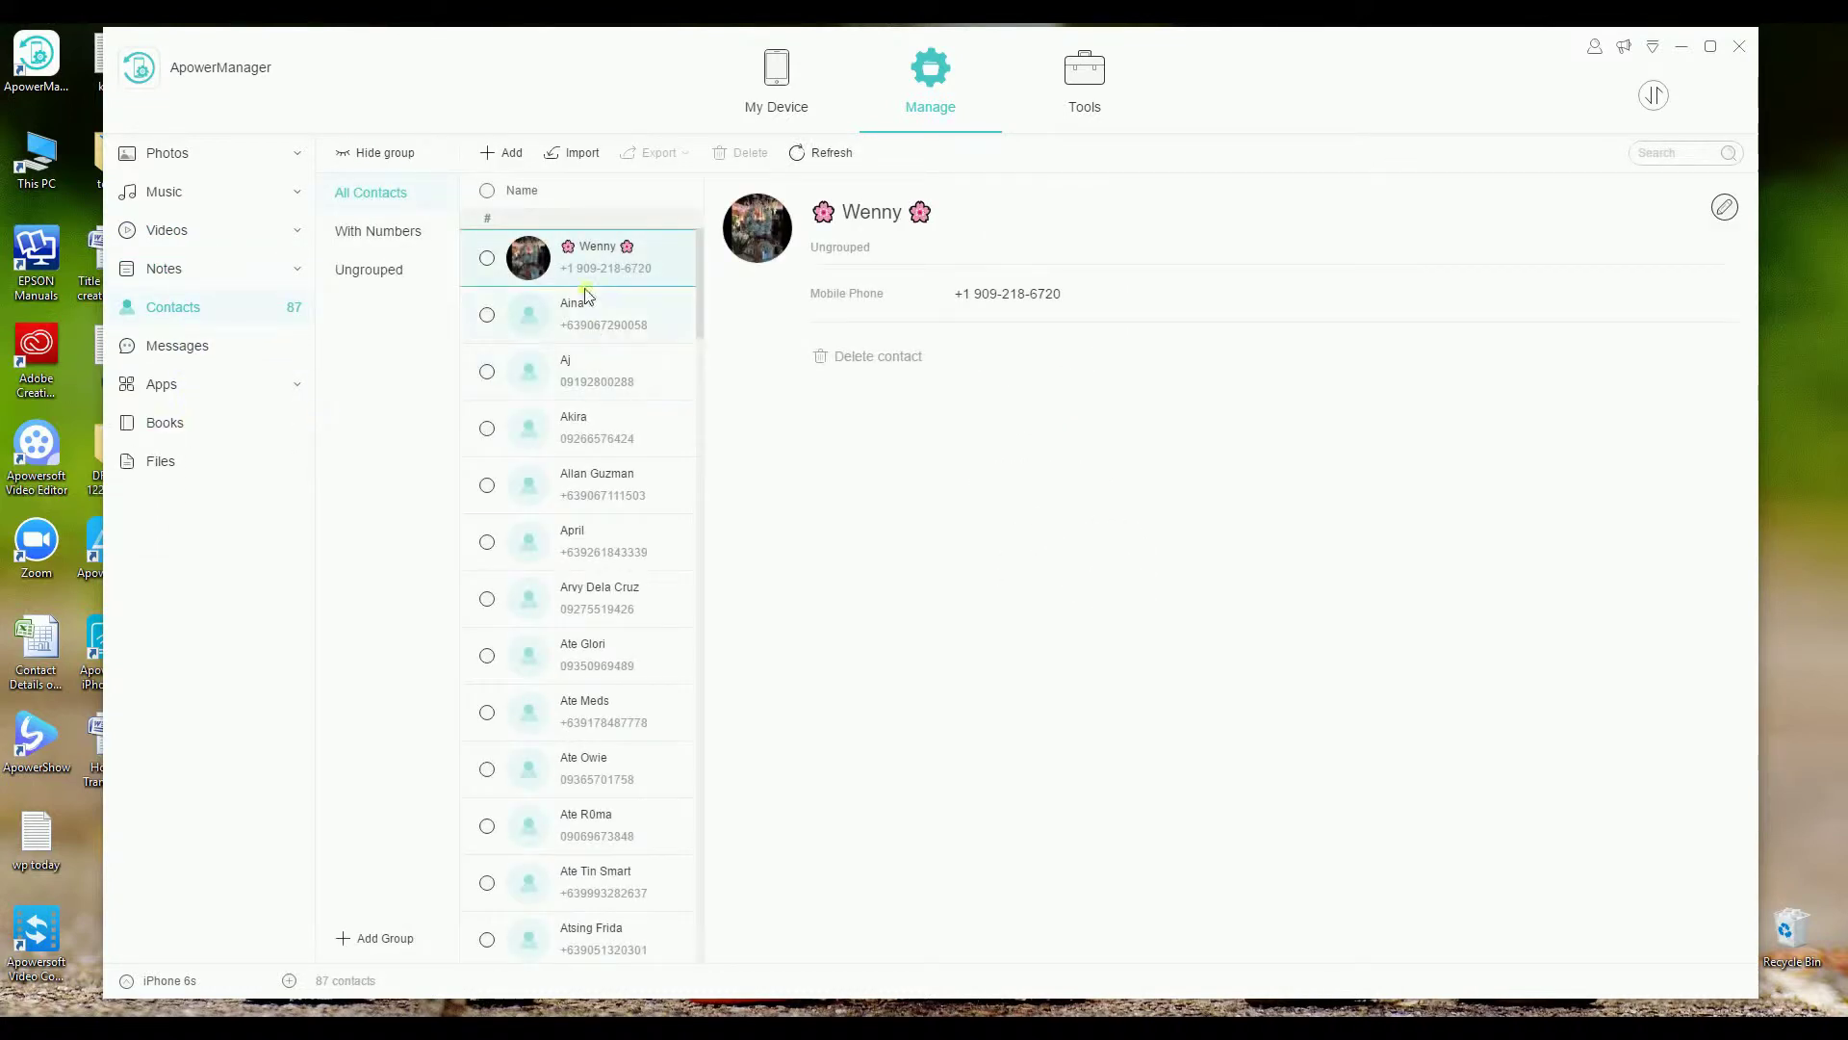
pyautogui.click(488, 258)
pyautogui.click(667, 160)
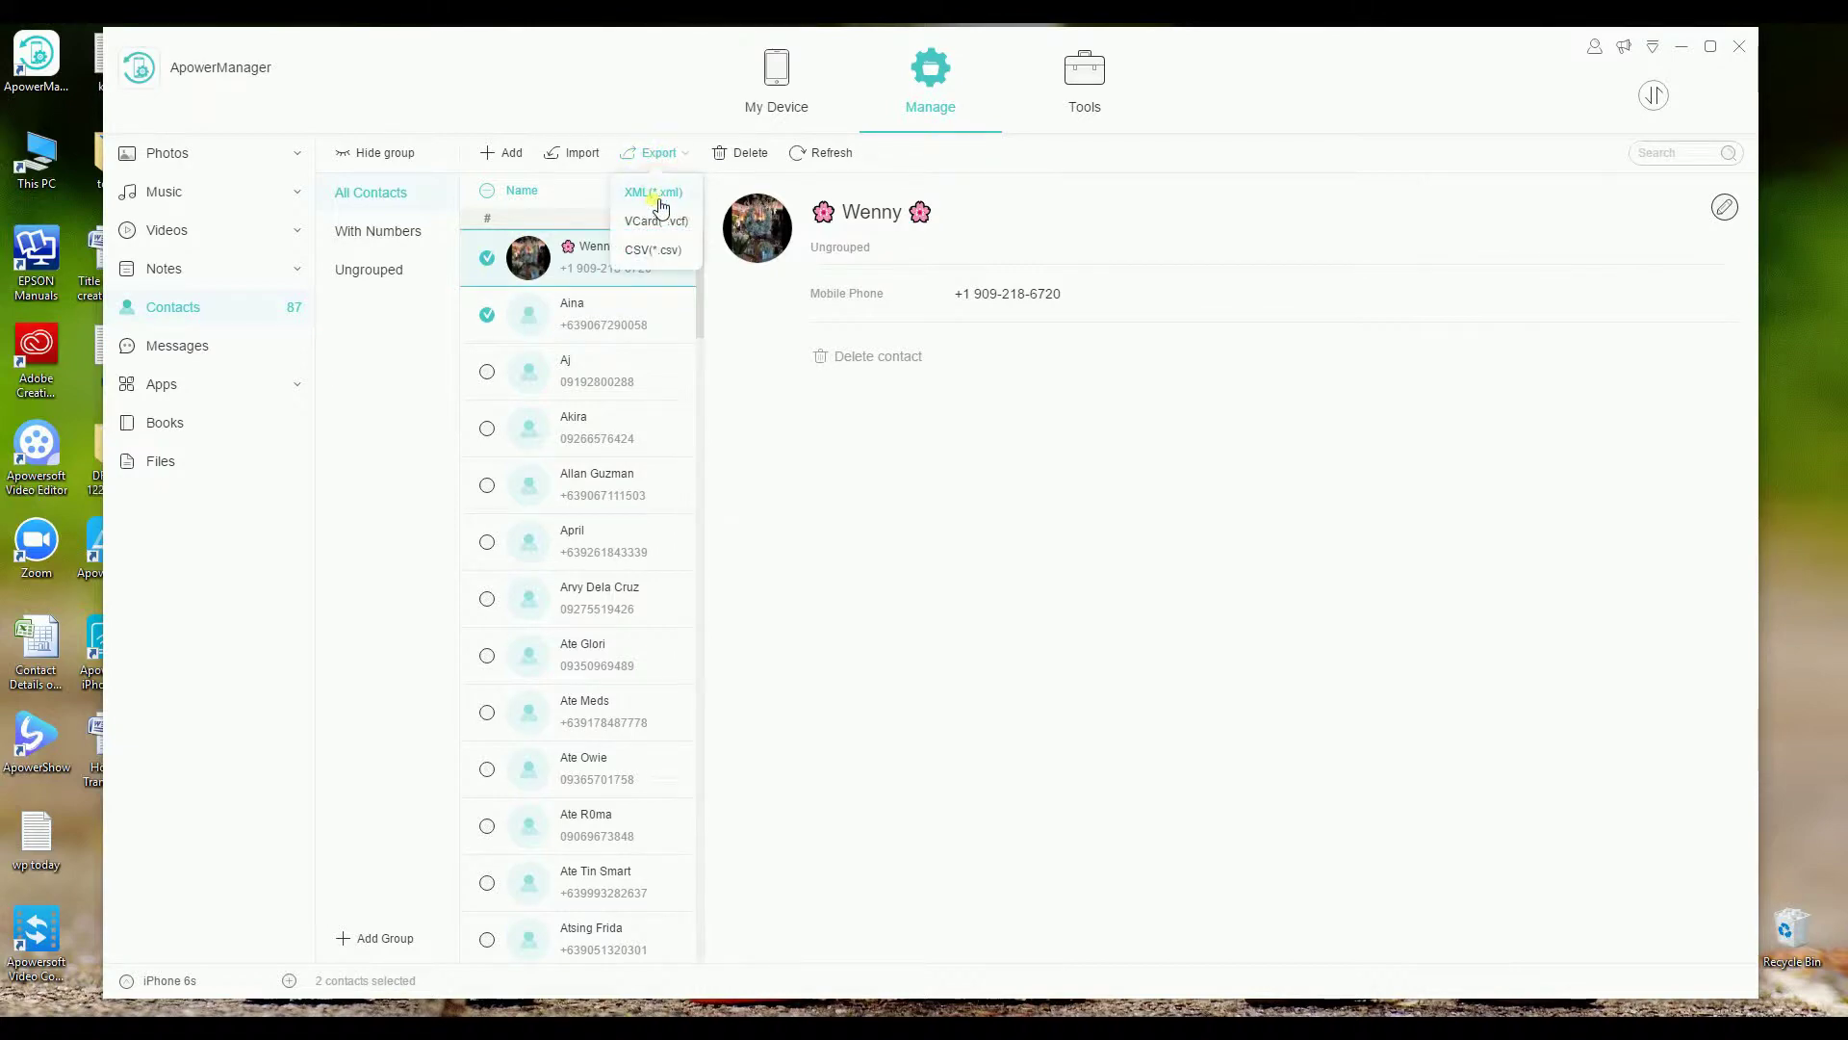
pyautogui.click(661, 198)
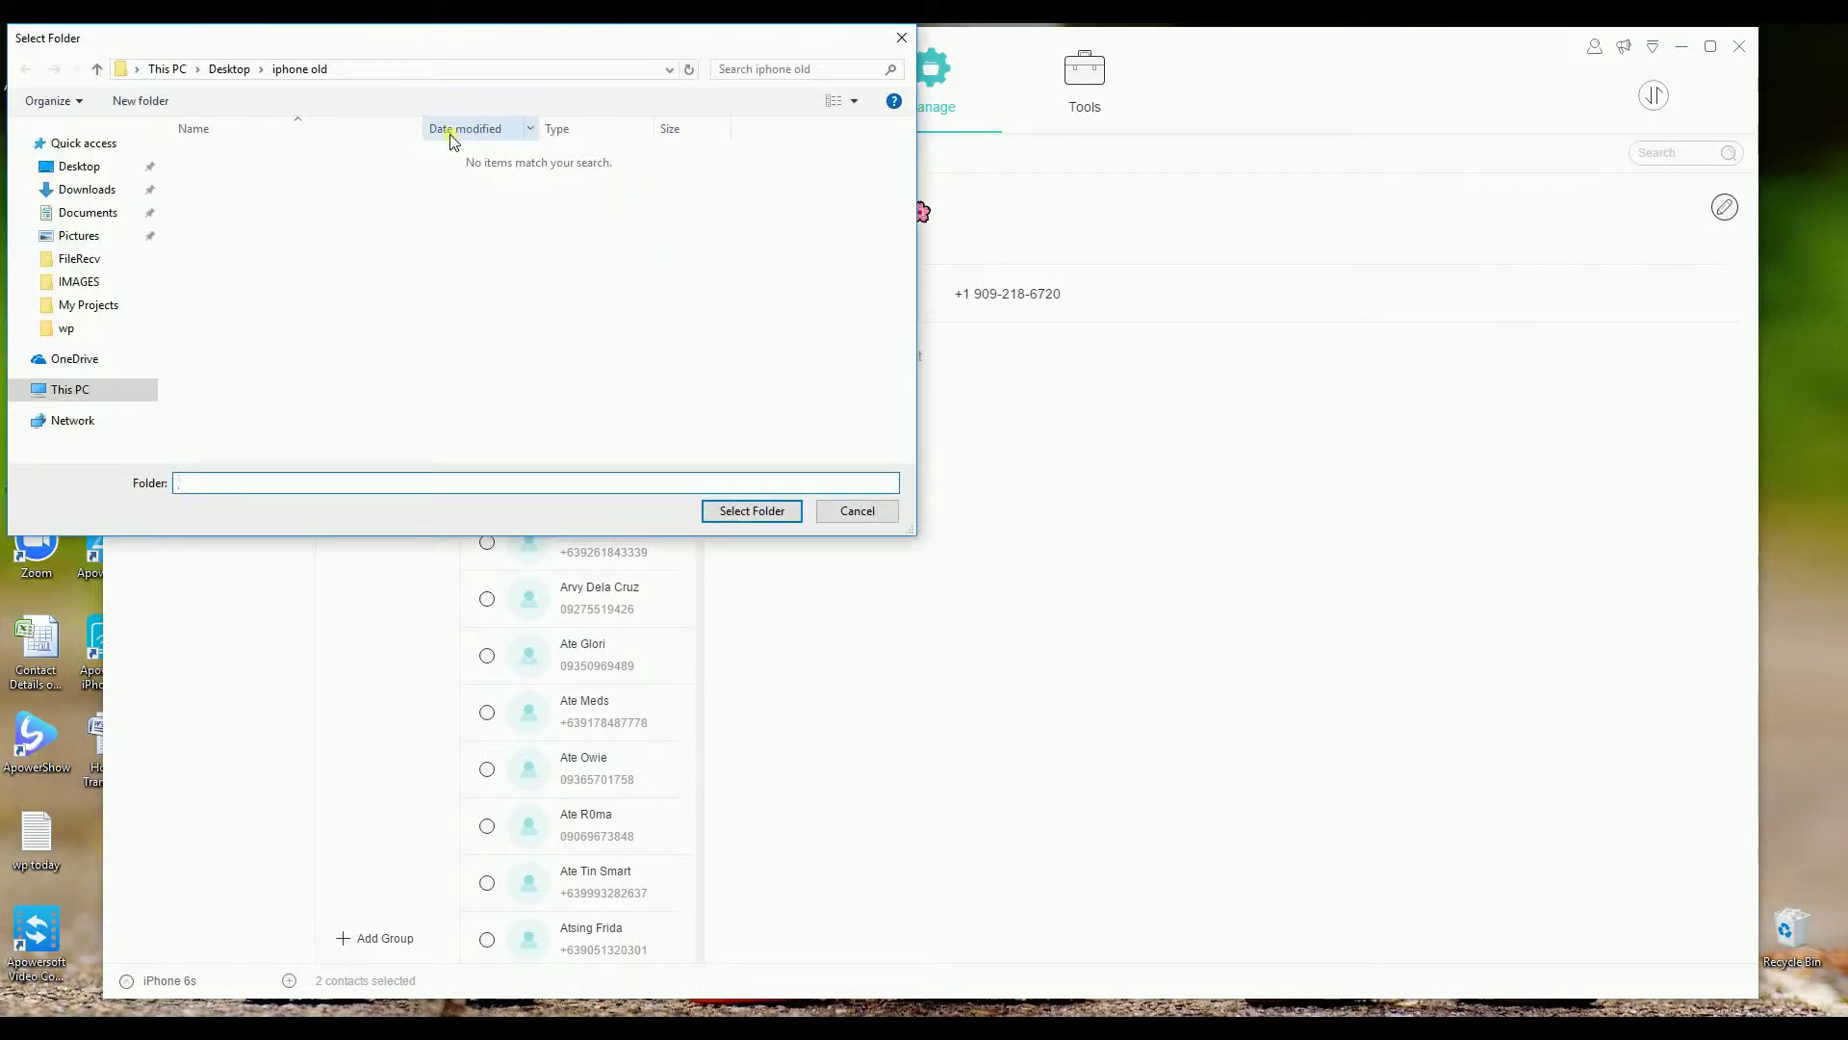
pyautogui.click(781, 511)
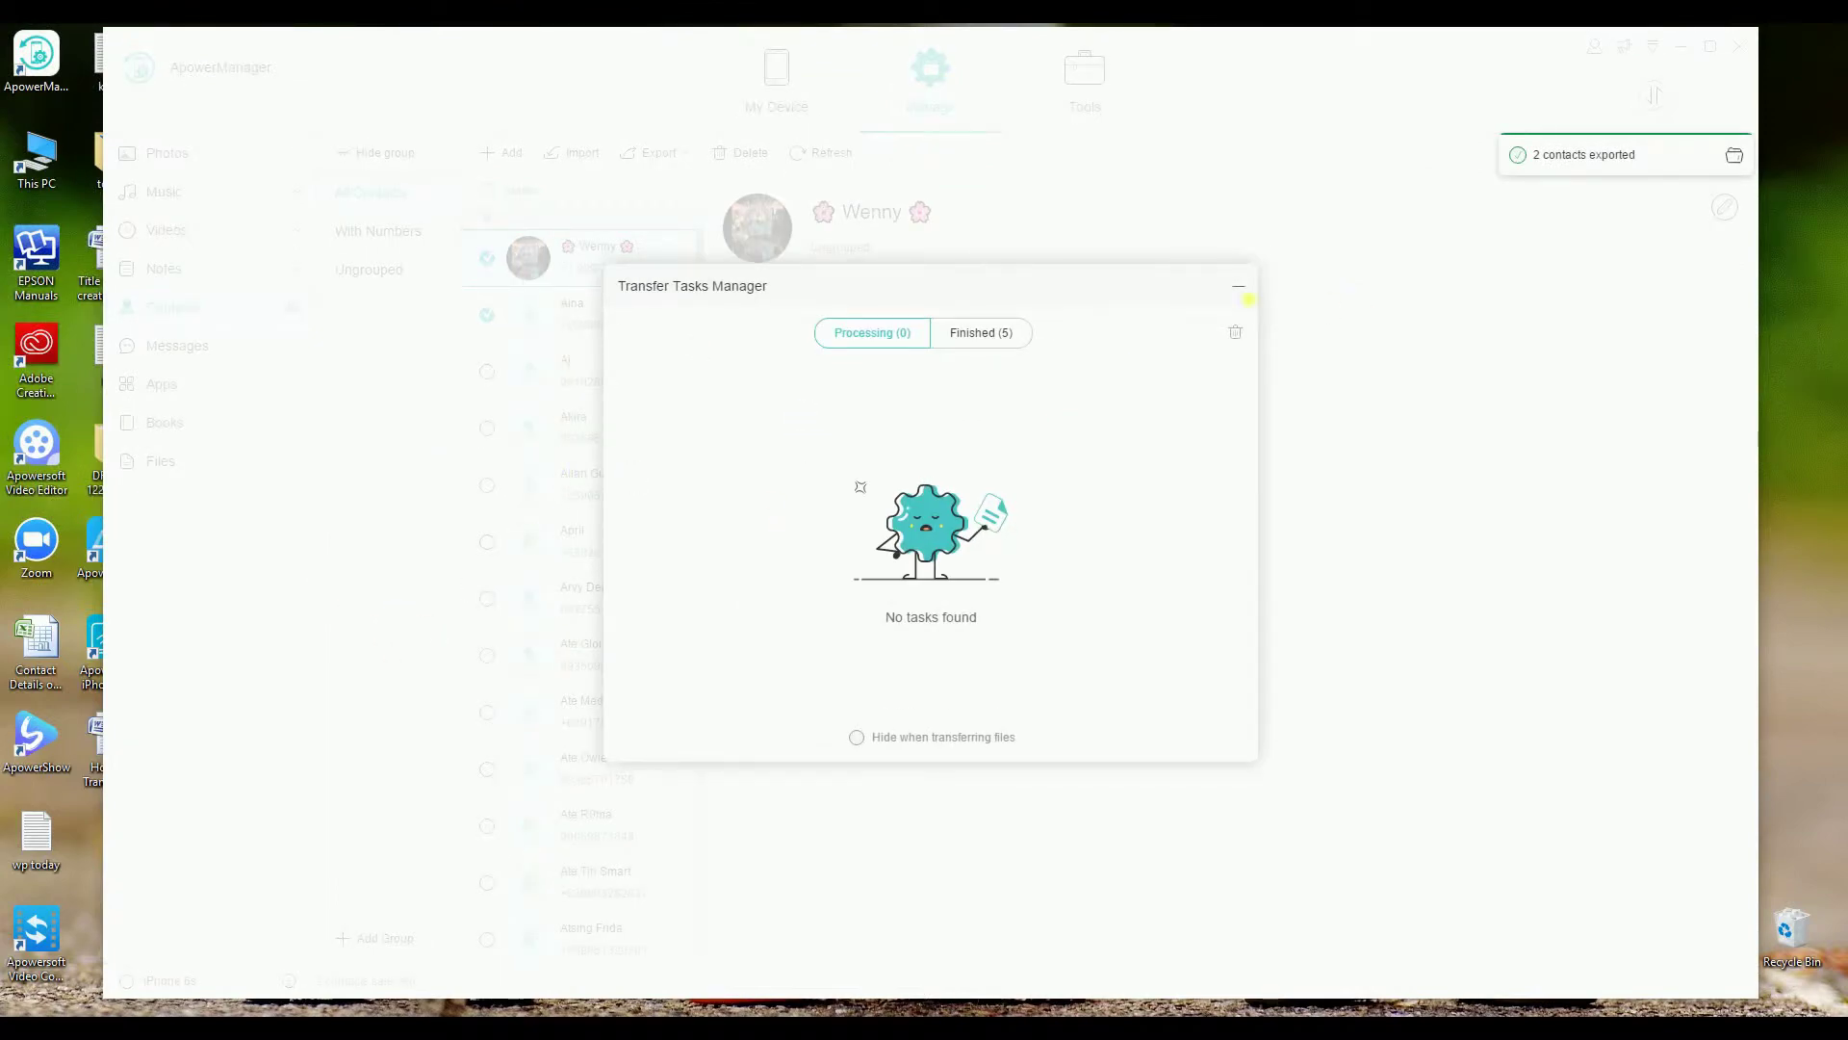
pyautogui.click(1239, 291)
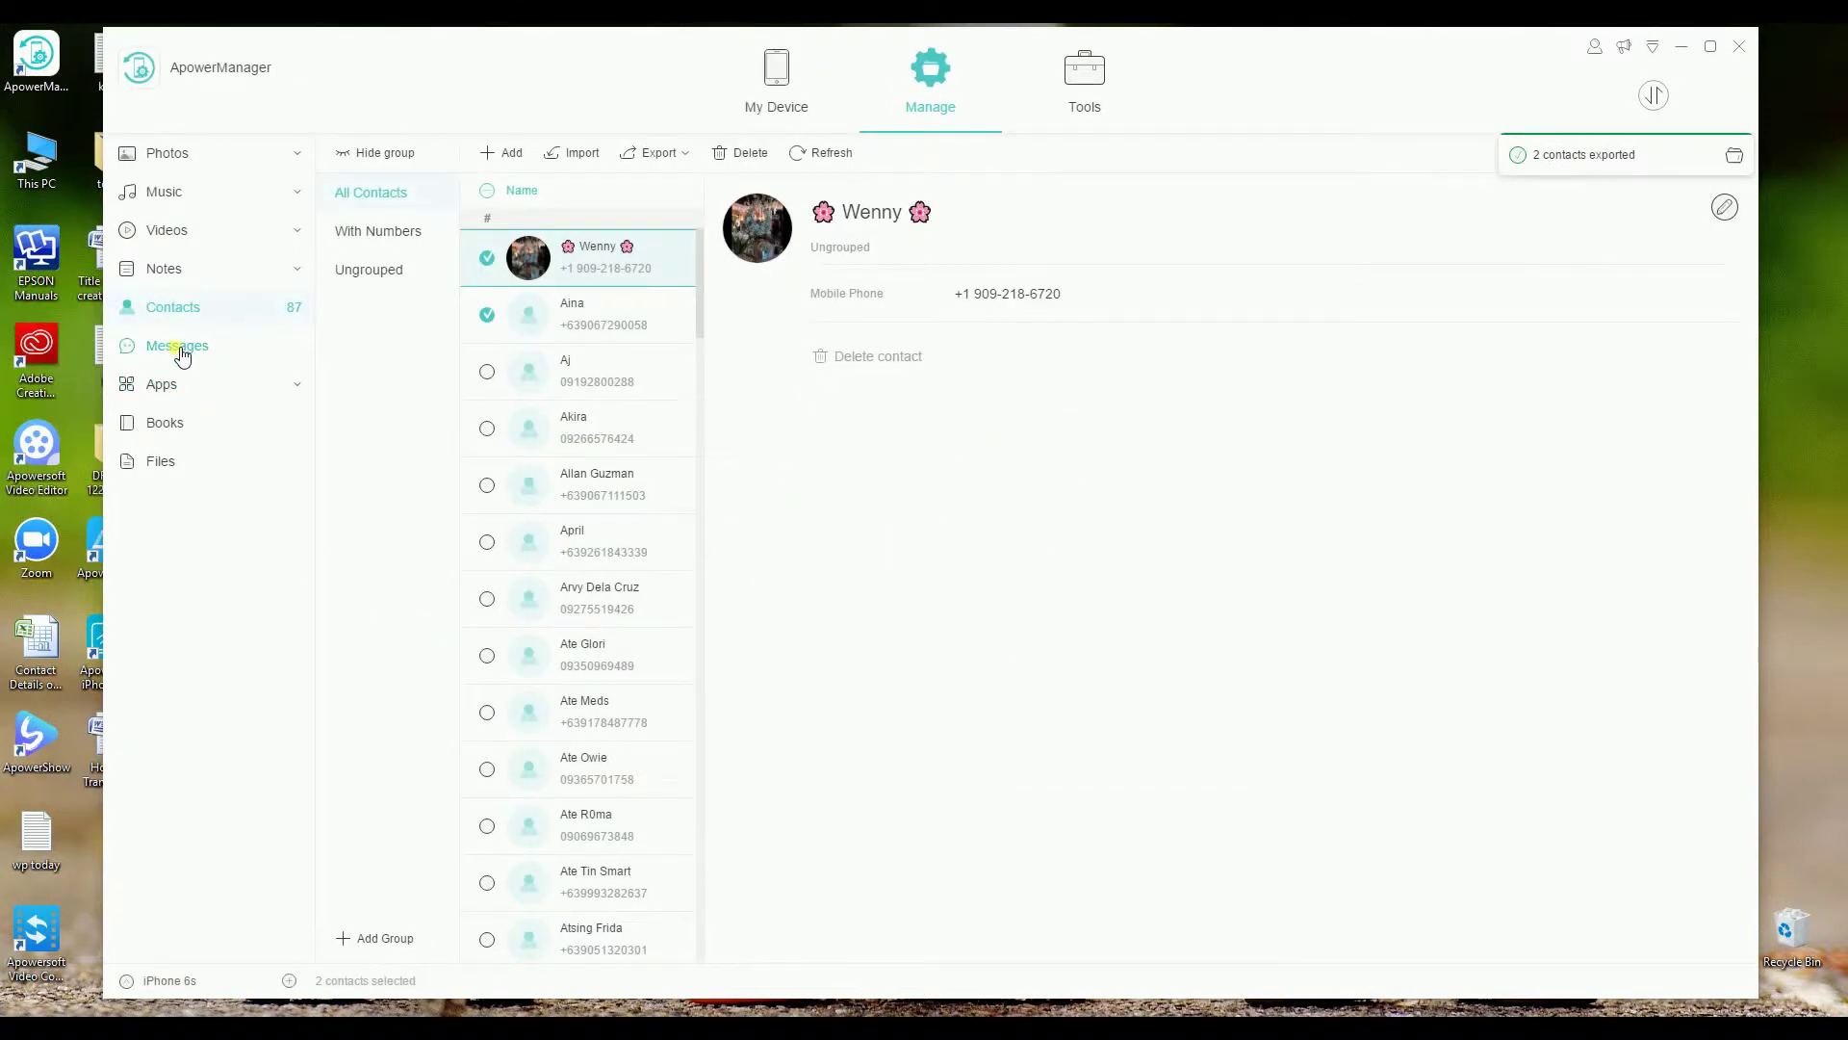
pyautogui.click(182, 356)
# Export Also_Sprach_Zarathustra.pdf from the phone's Books to the computer.
pyautogui.click(161, 387)
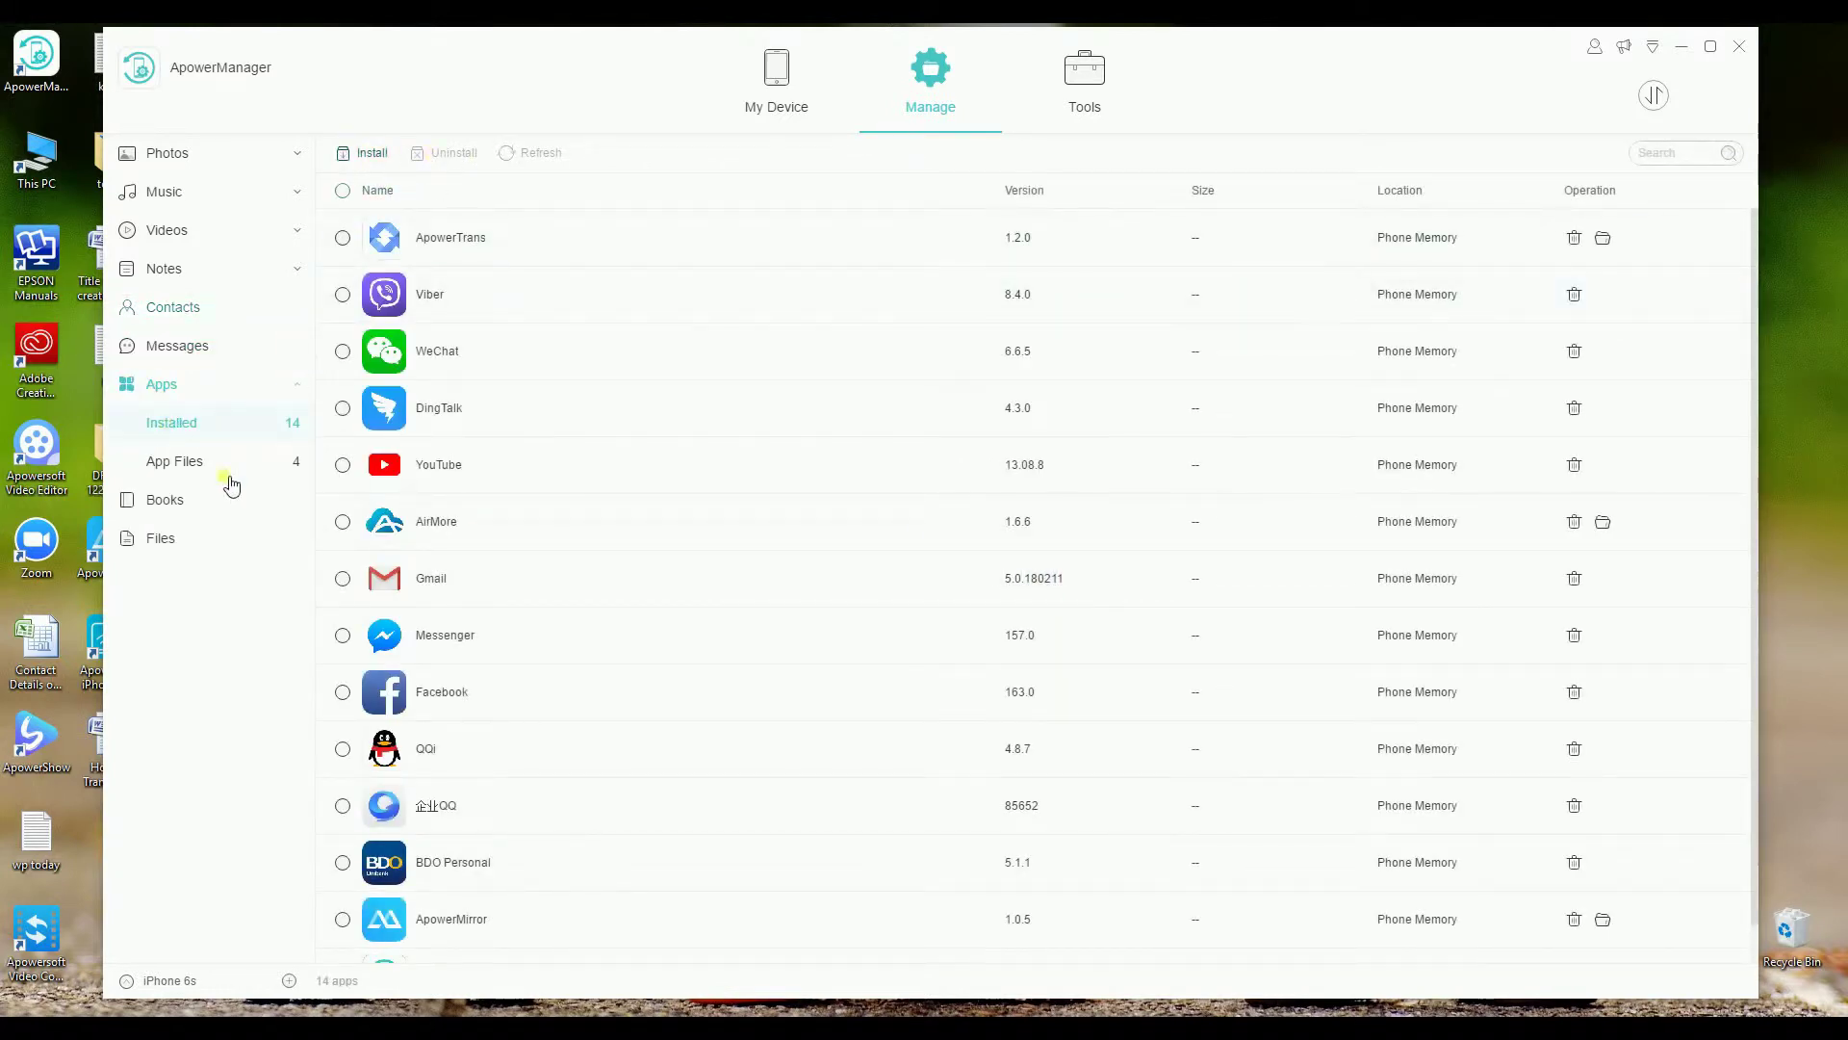
pyautogui.click(167, 503)
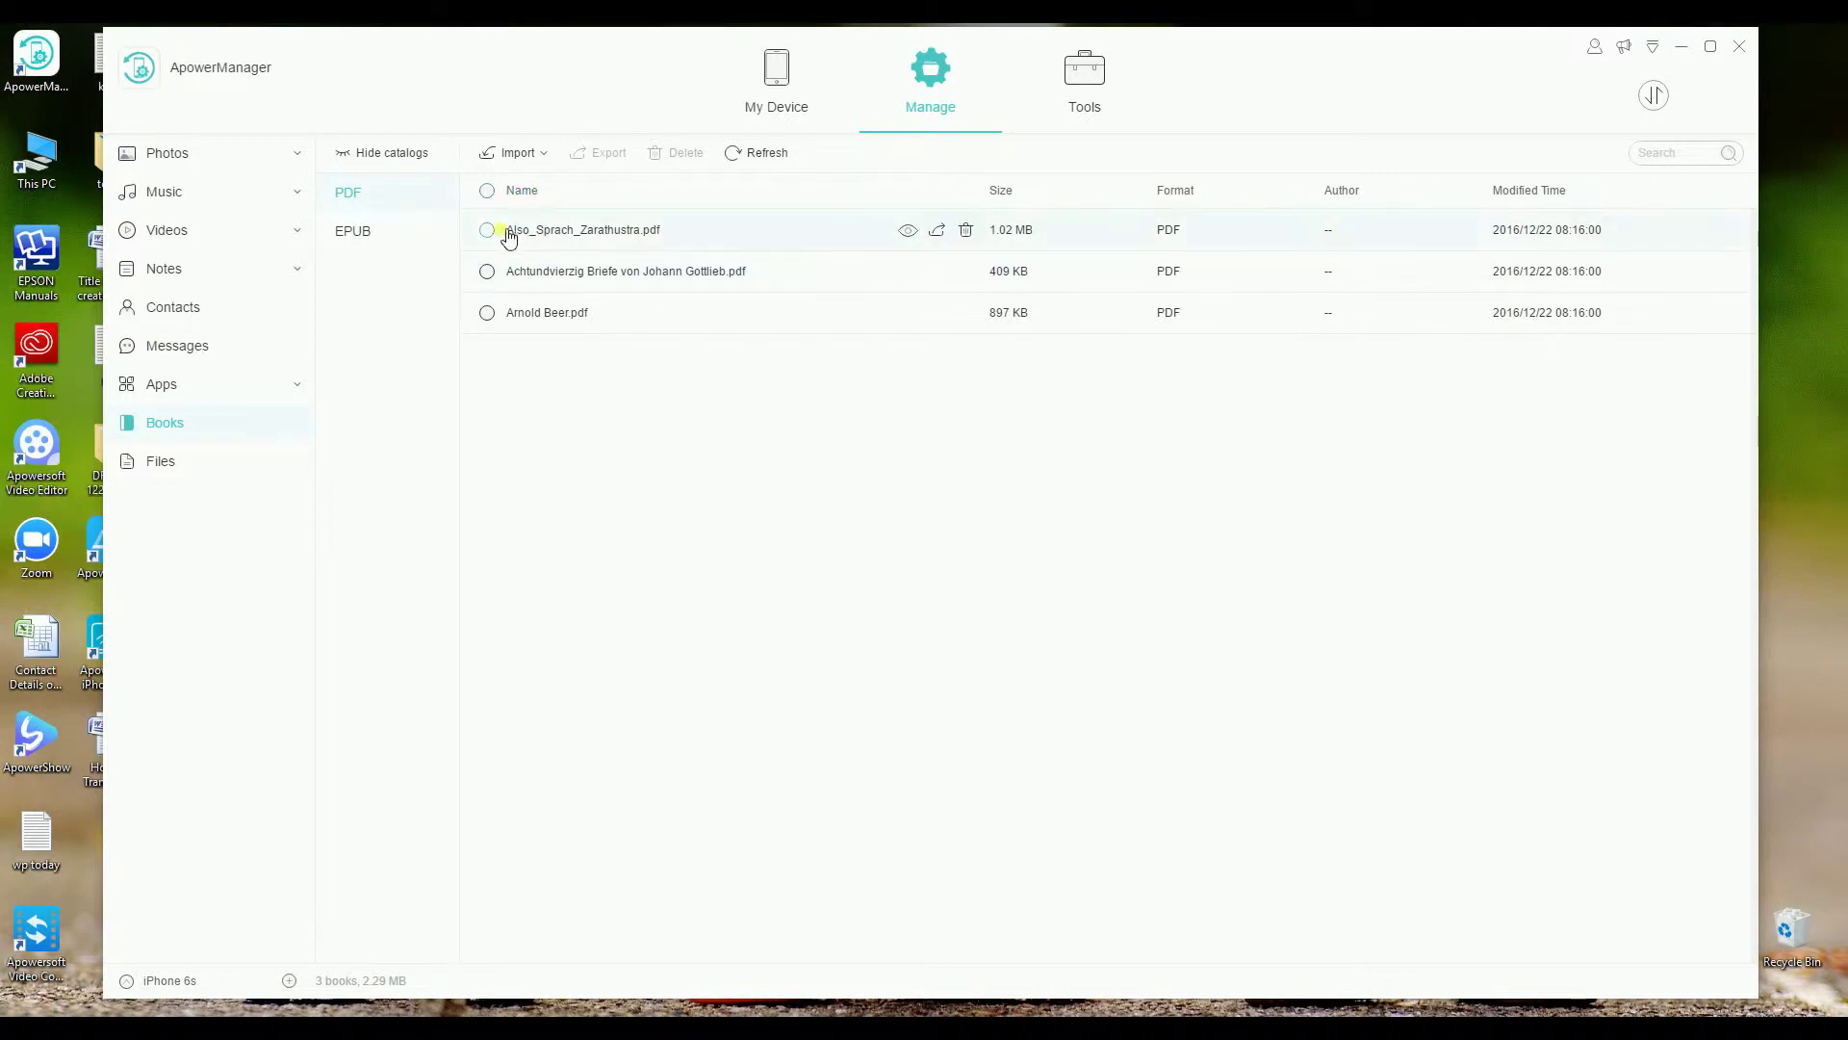
pyautogui.click(477, 230)
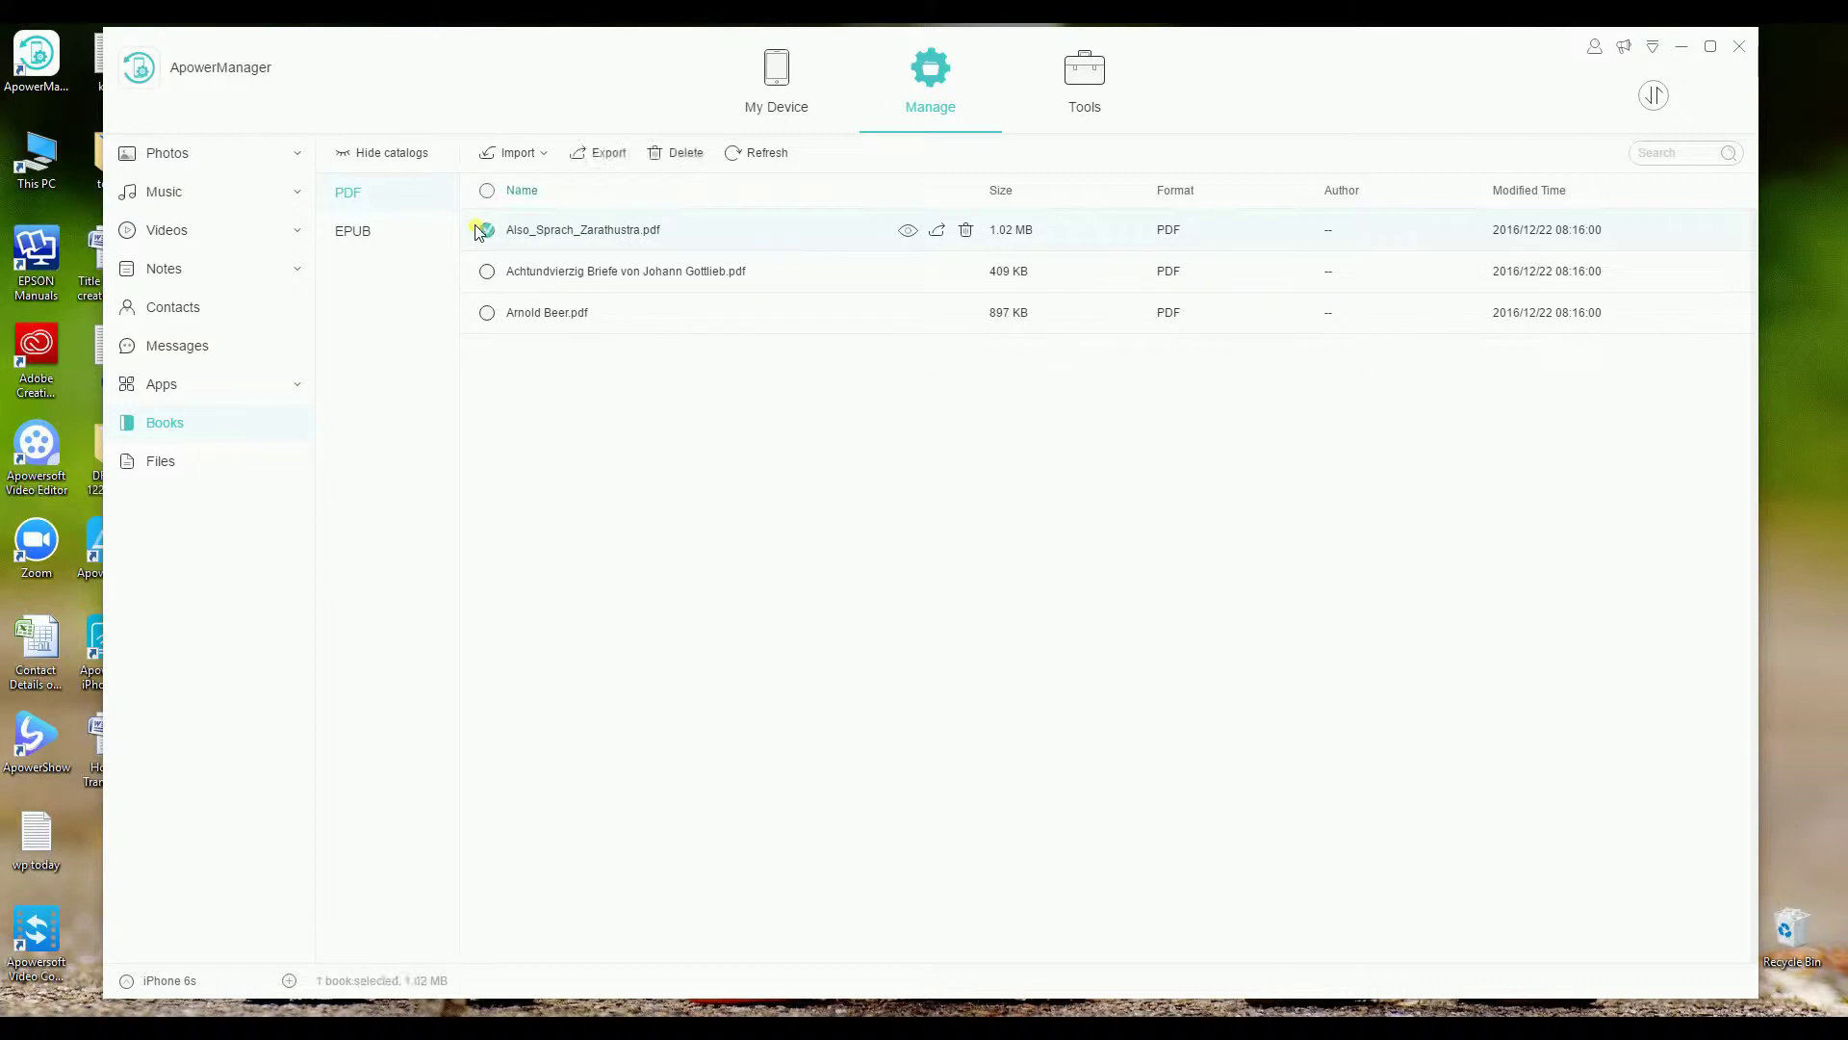
pyautogui.click(580, 158)
pyautogui.click(750, 510)
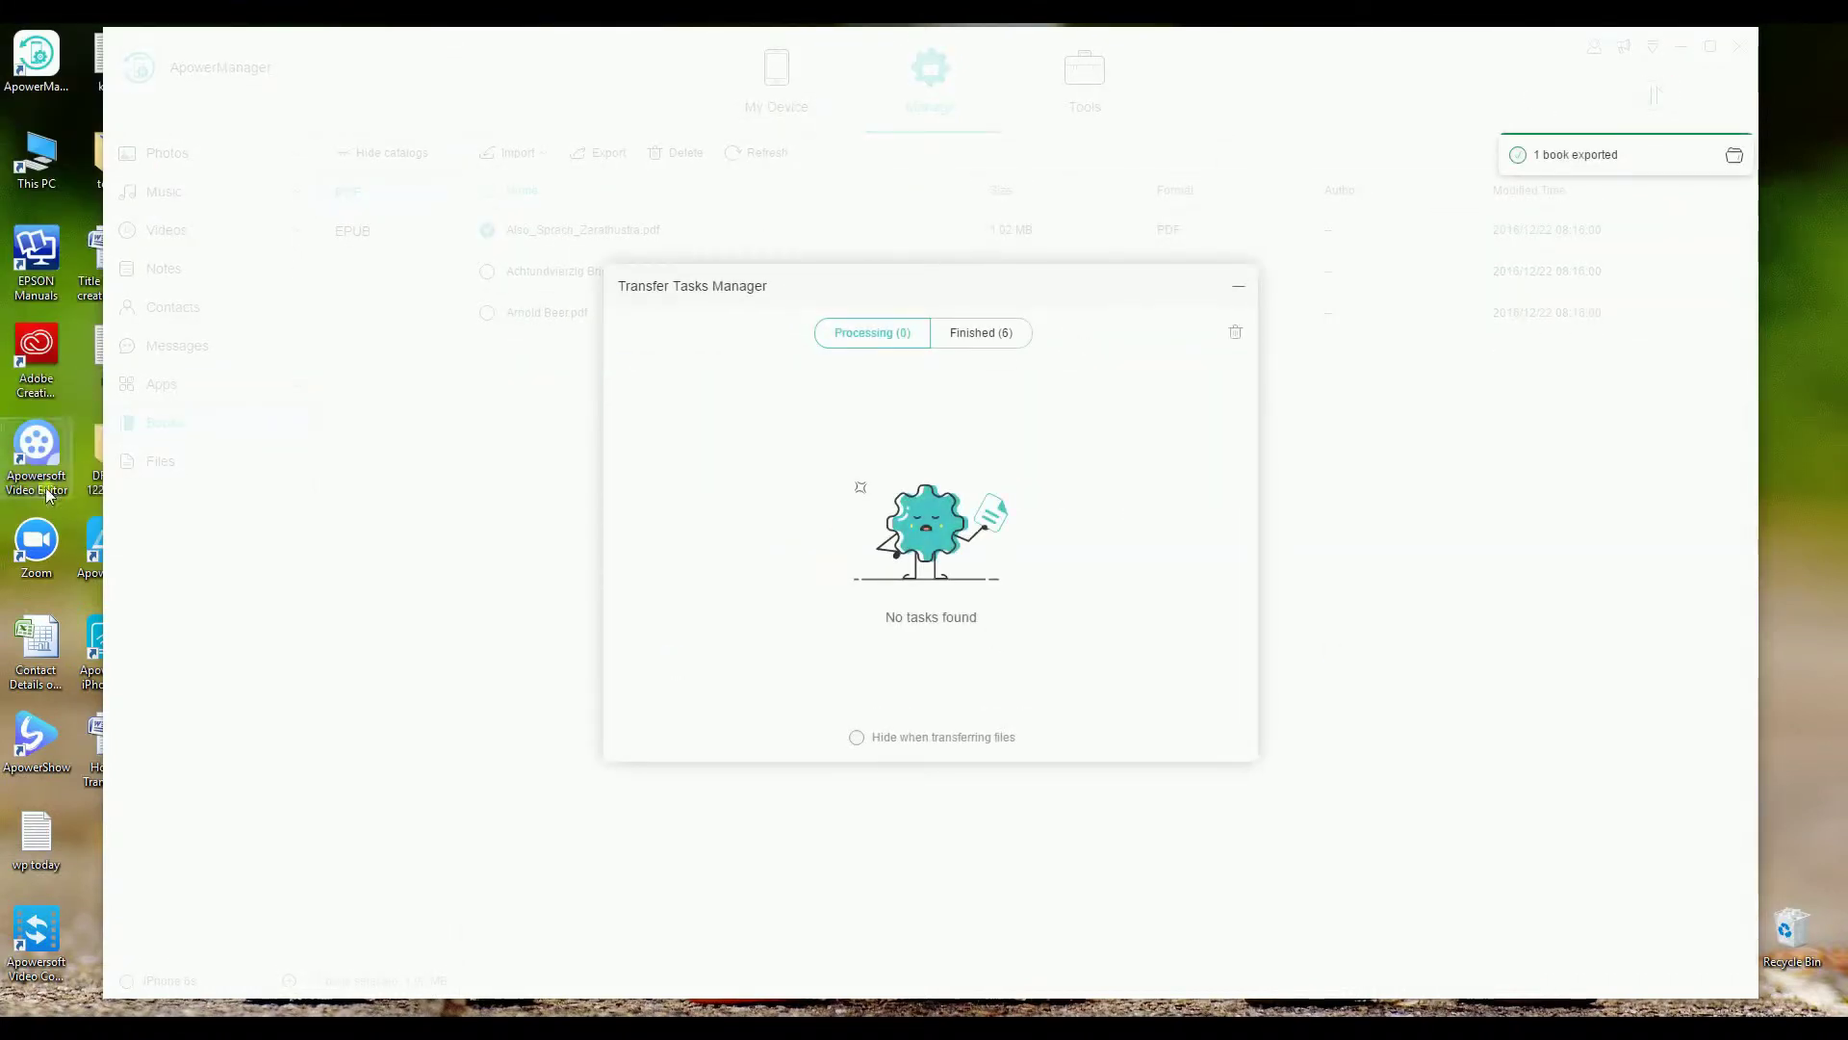
pyautogui.click(1231, 288)
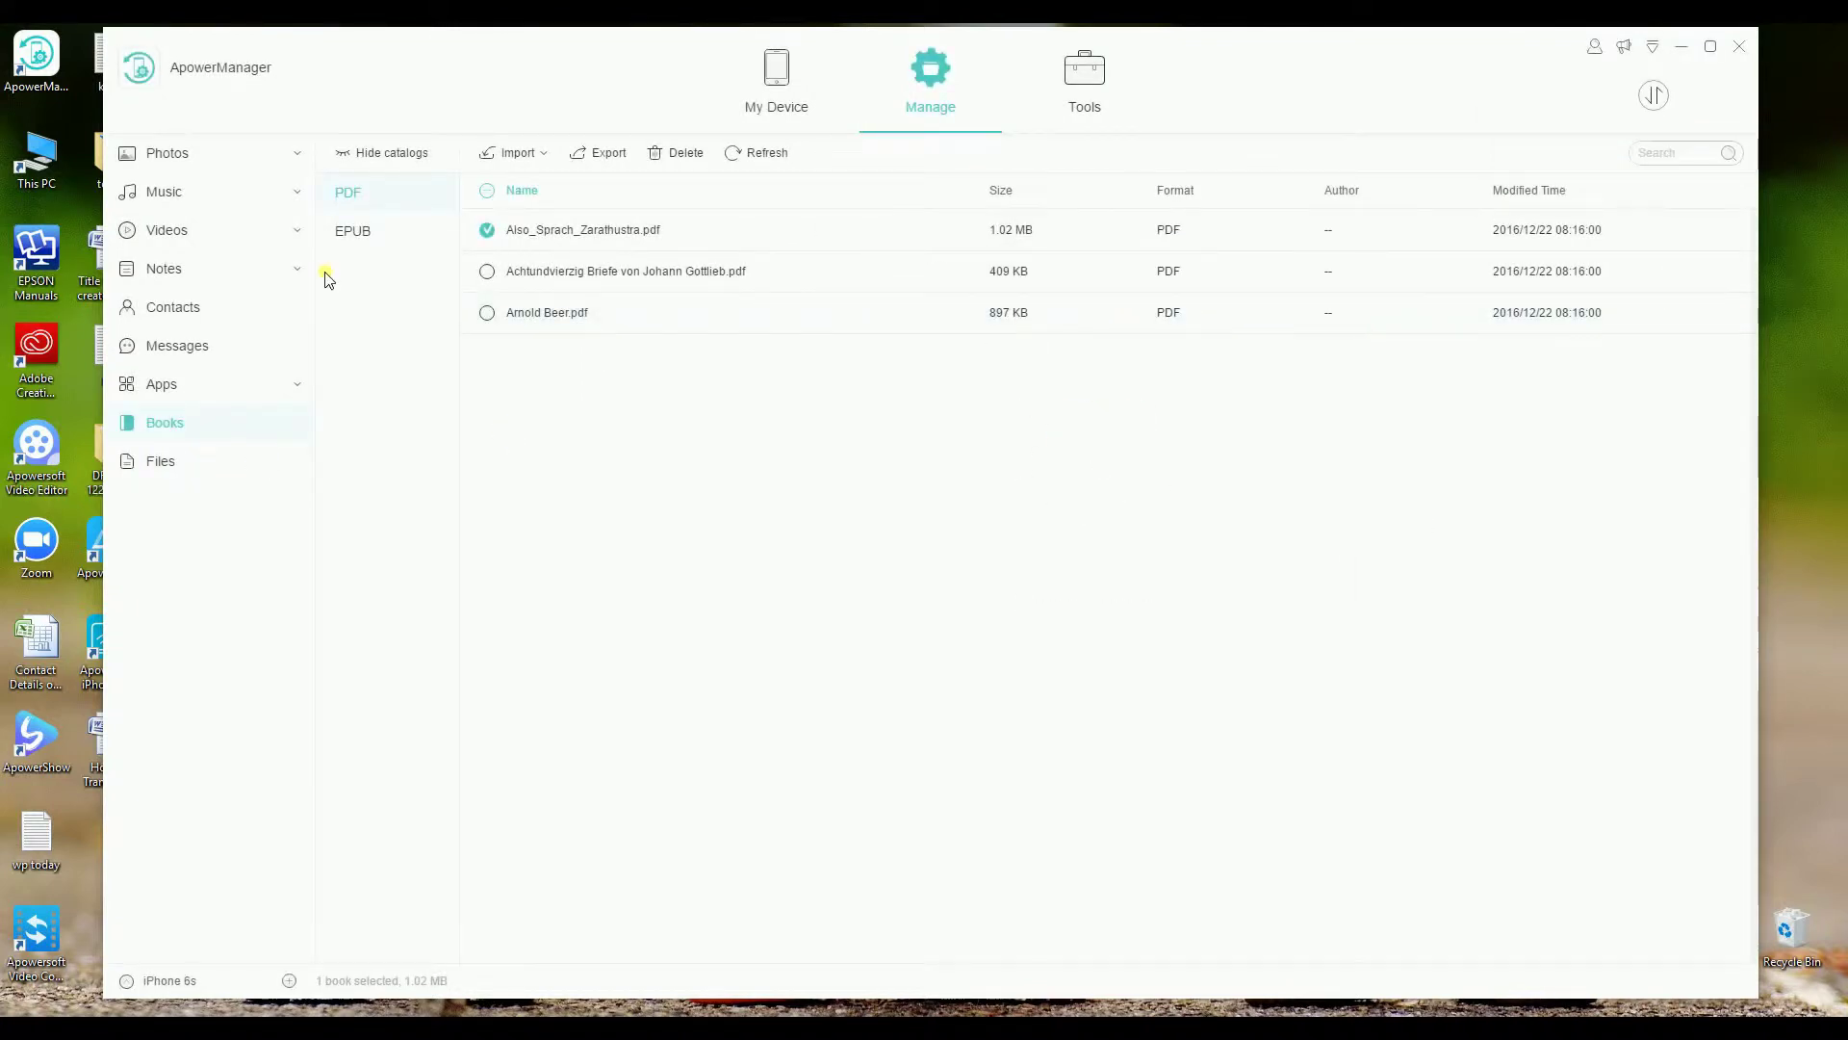
# Disconnect the iPhone 6s from My Device and open the newly connected iPhone 8's photo library.
pyautogui.click(778, 96)
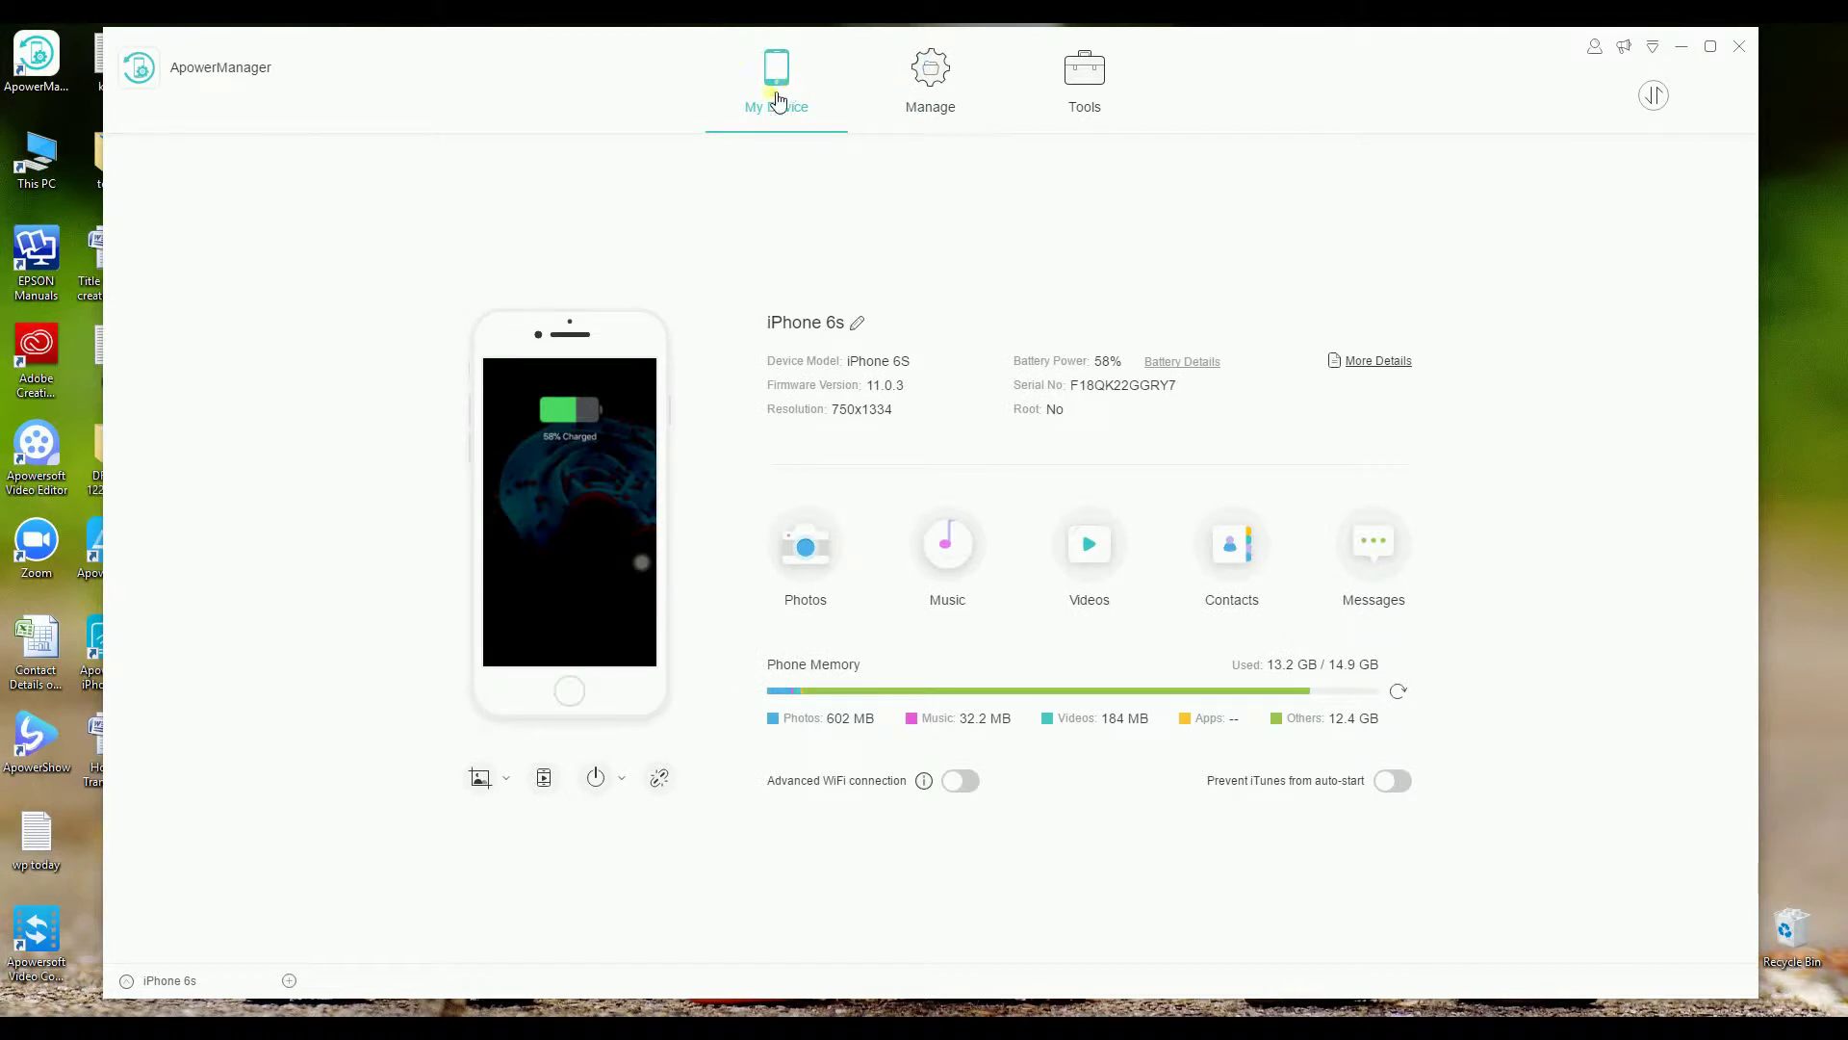
pyautogui.click(657, 779)
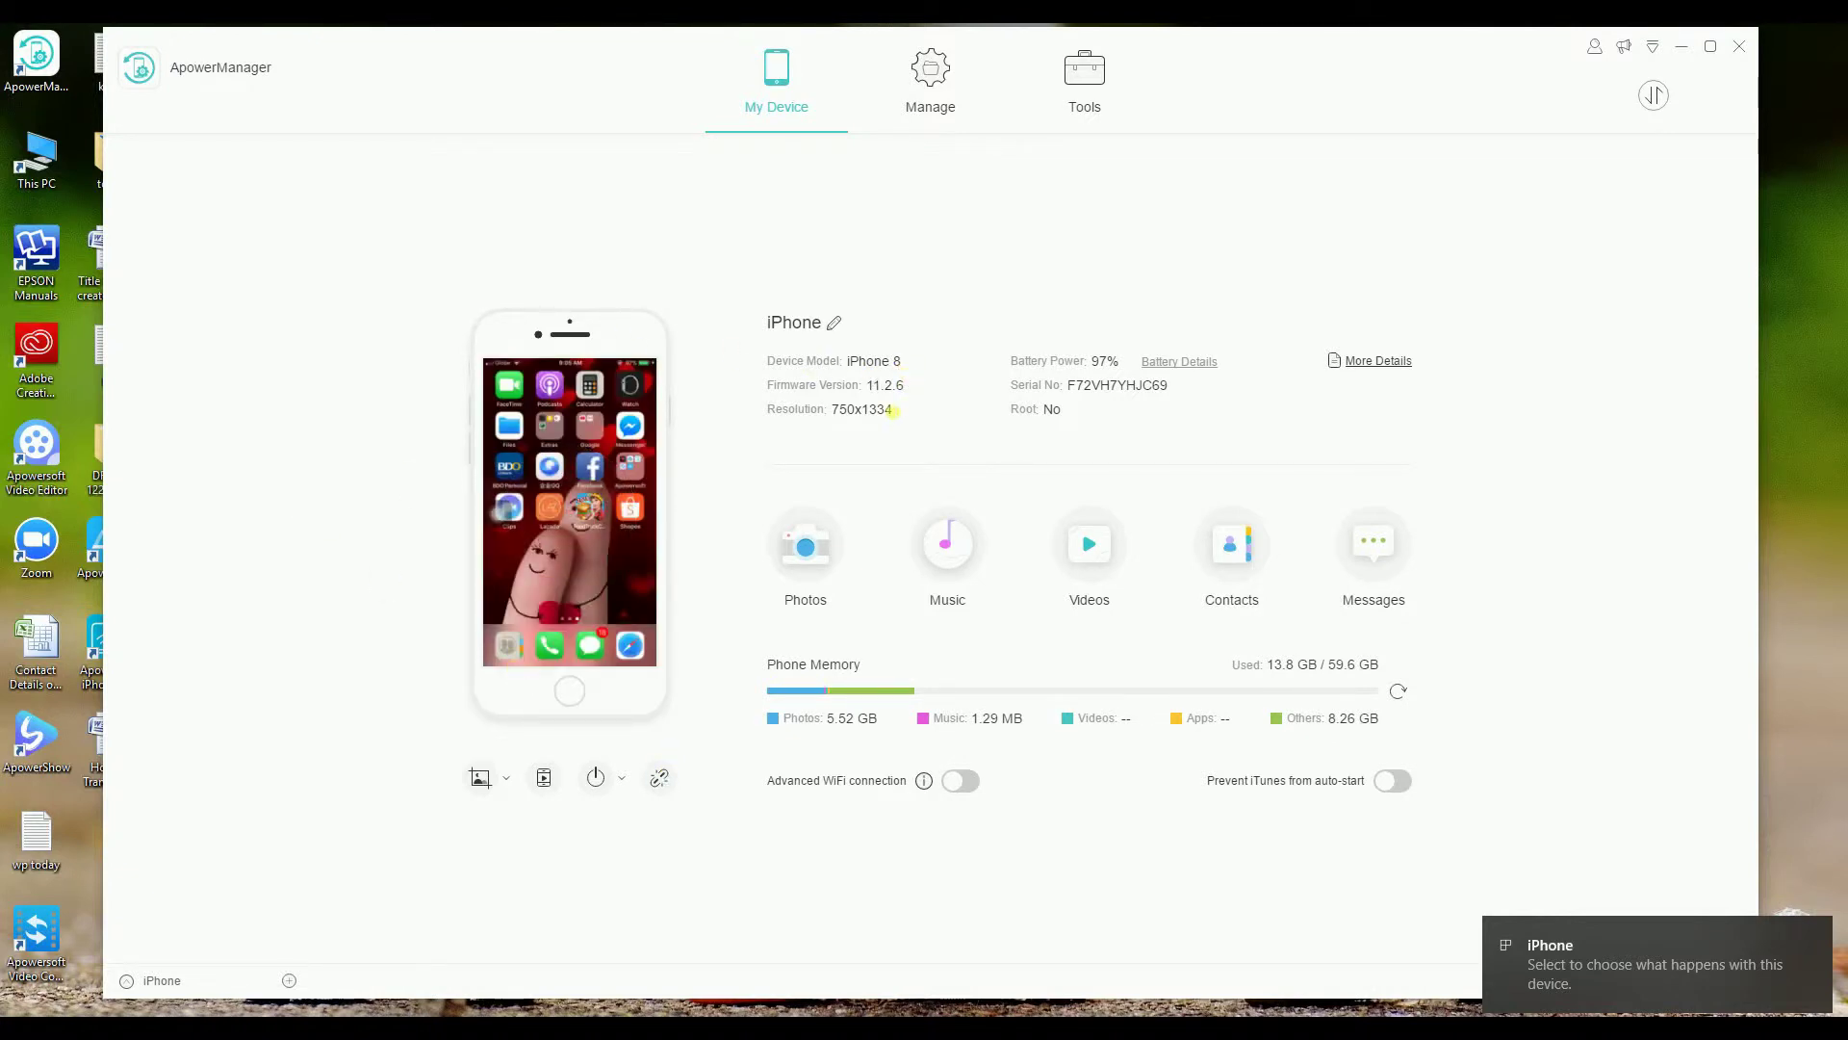
pyautogui.click(798, 585)
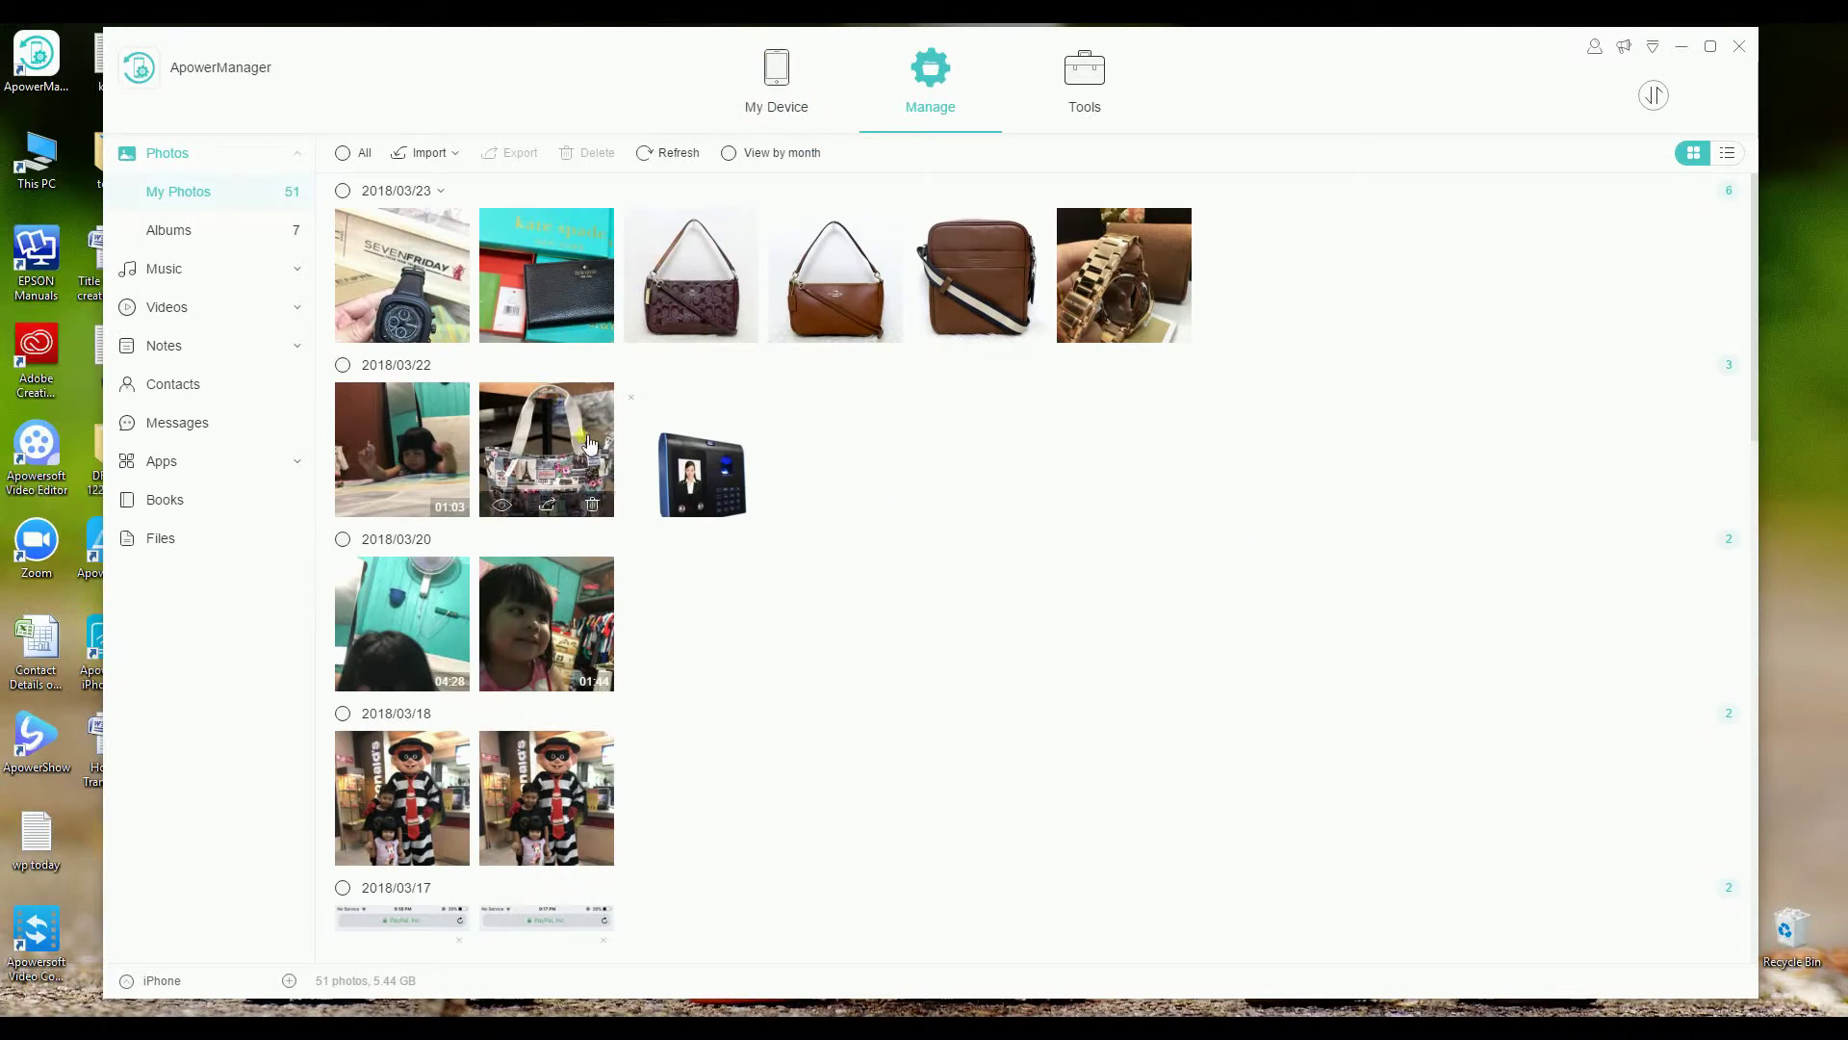
# Import photos IMG_4531 to IMG_4533 from iphone old into the iPhone 8's photos.
pyautogui.click(427, 154)
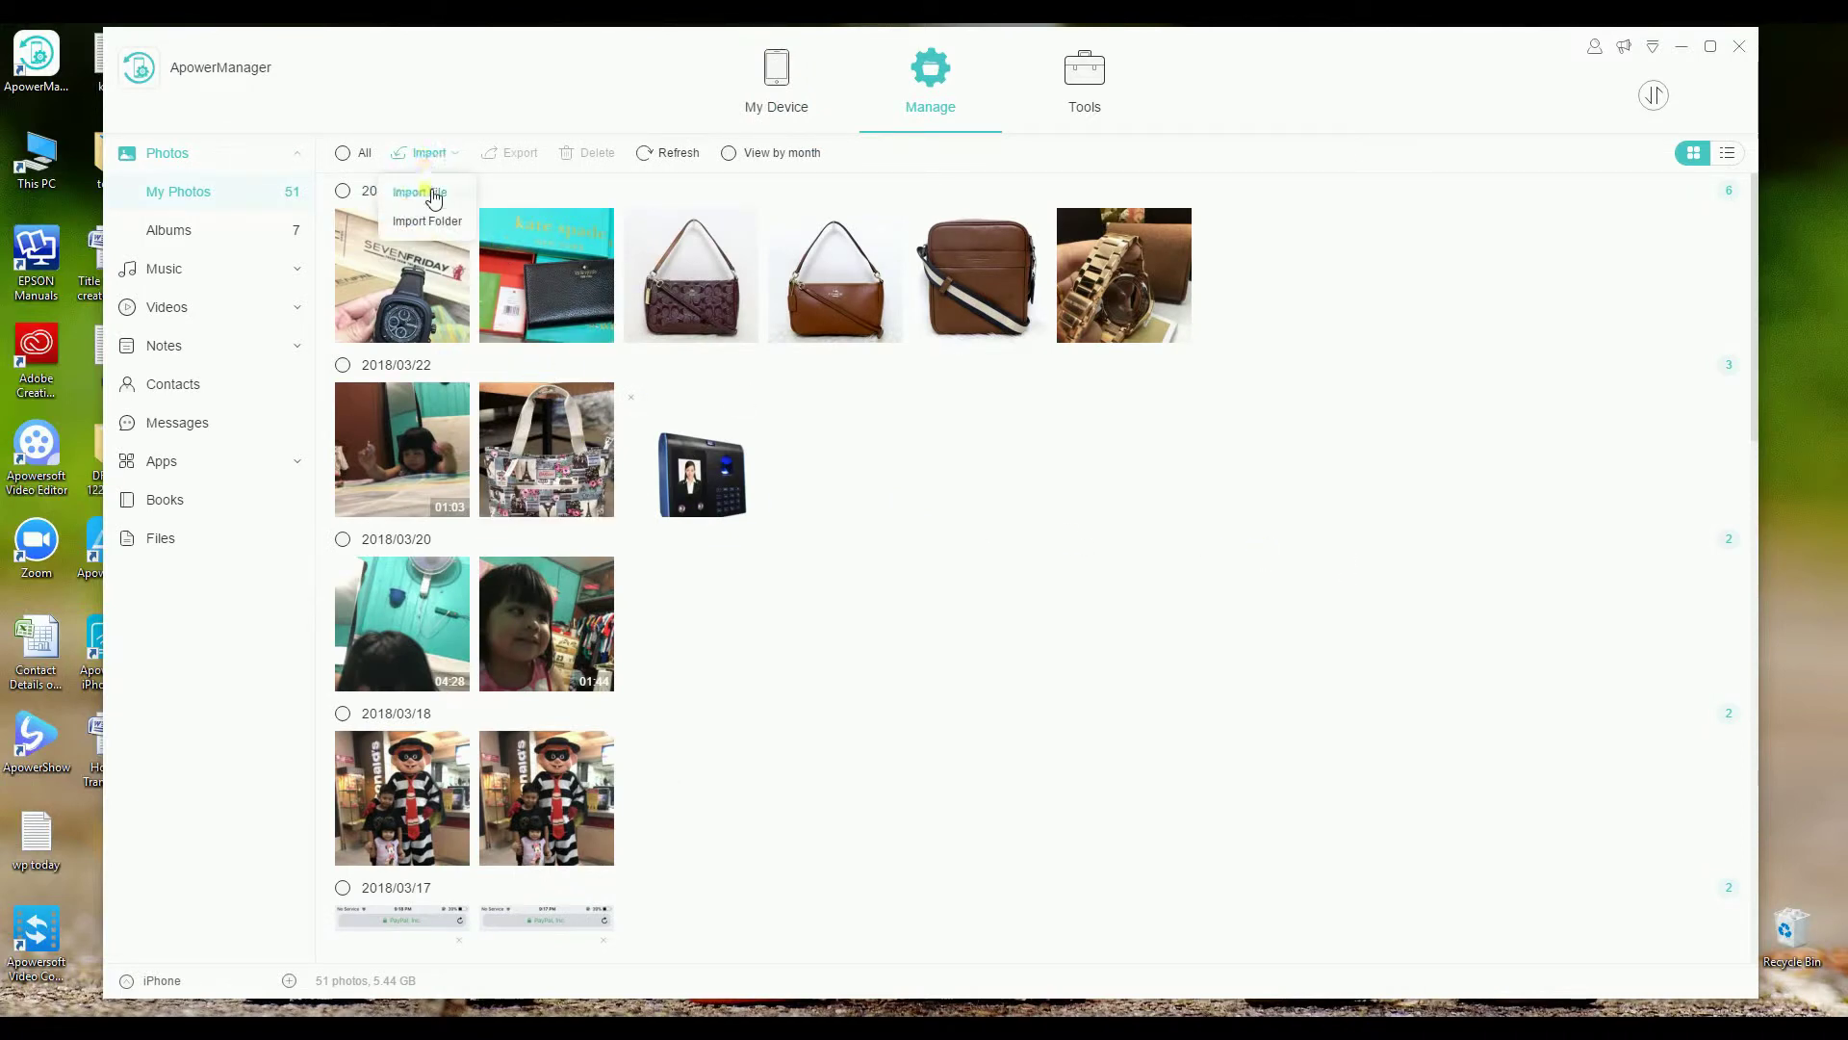
pyautogui.click(434, 197)
pyautogui.moveTo(654, 284); pyautogui.dragTo(33, 128)
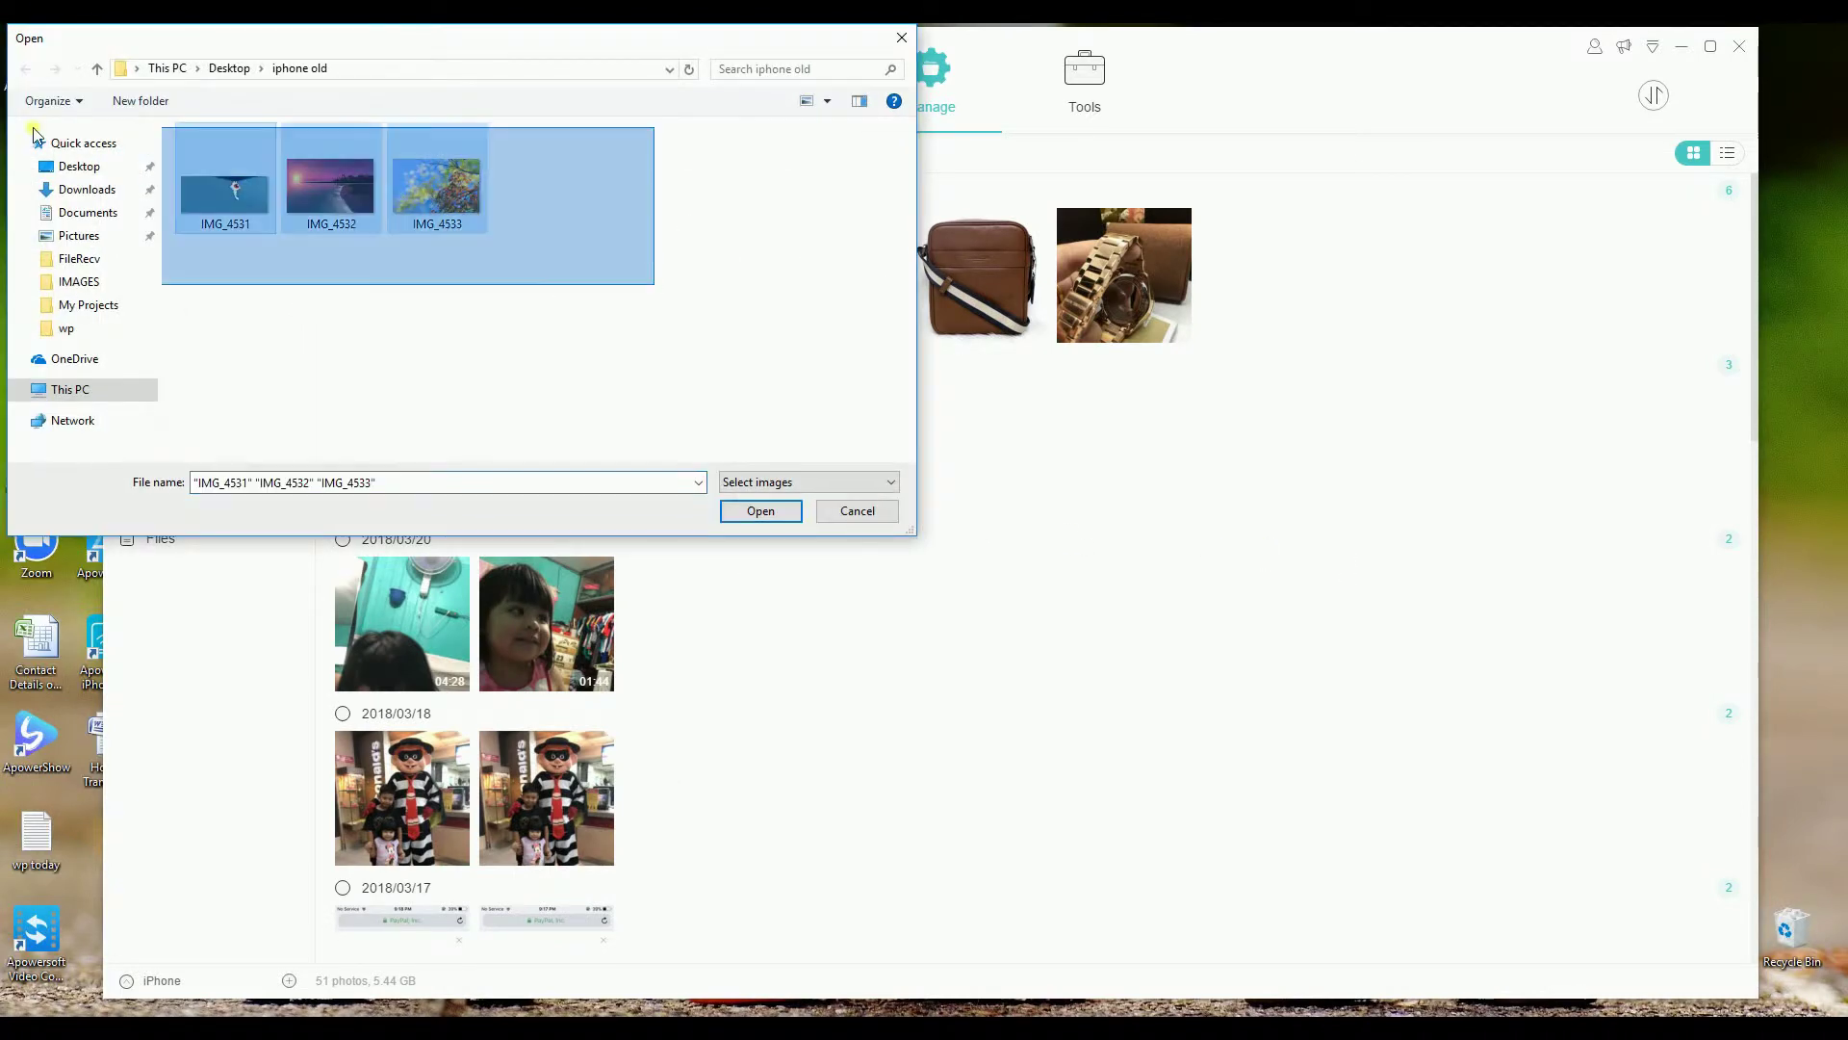
pyautogui.click(782, 512)
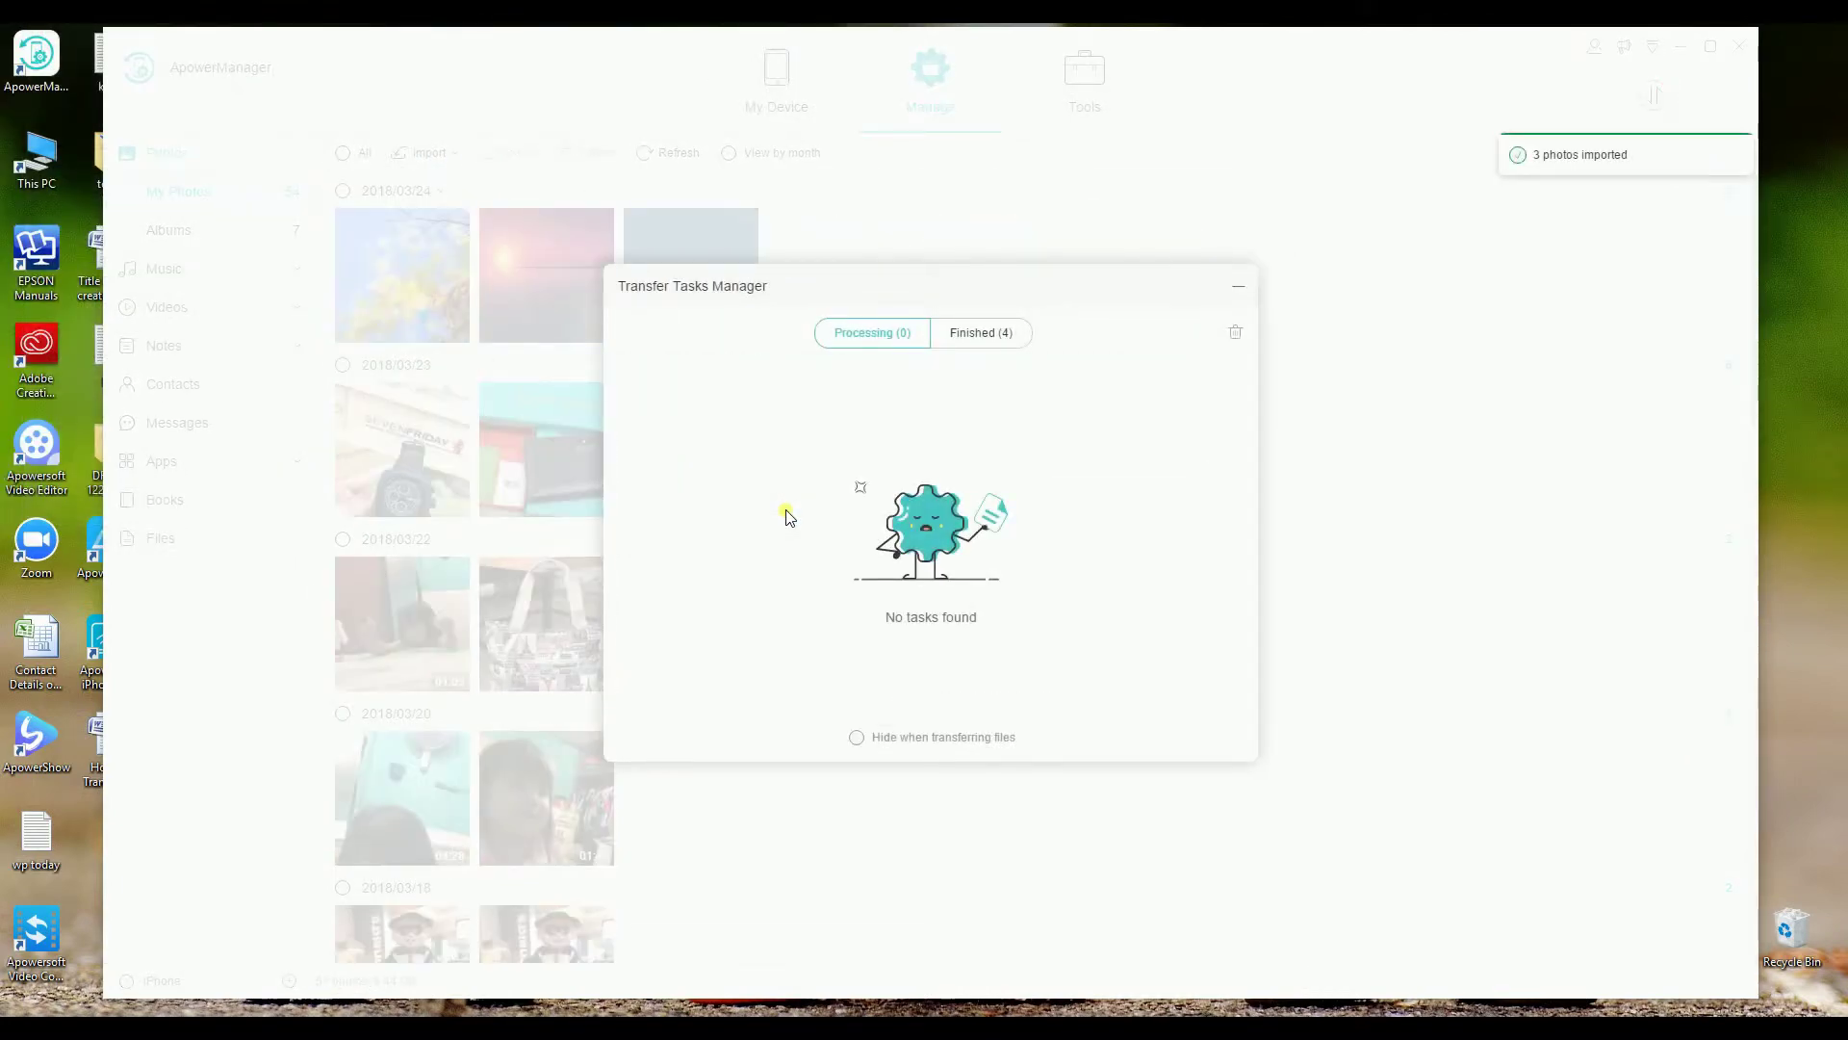
pyautogui.click(1238, 286)
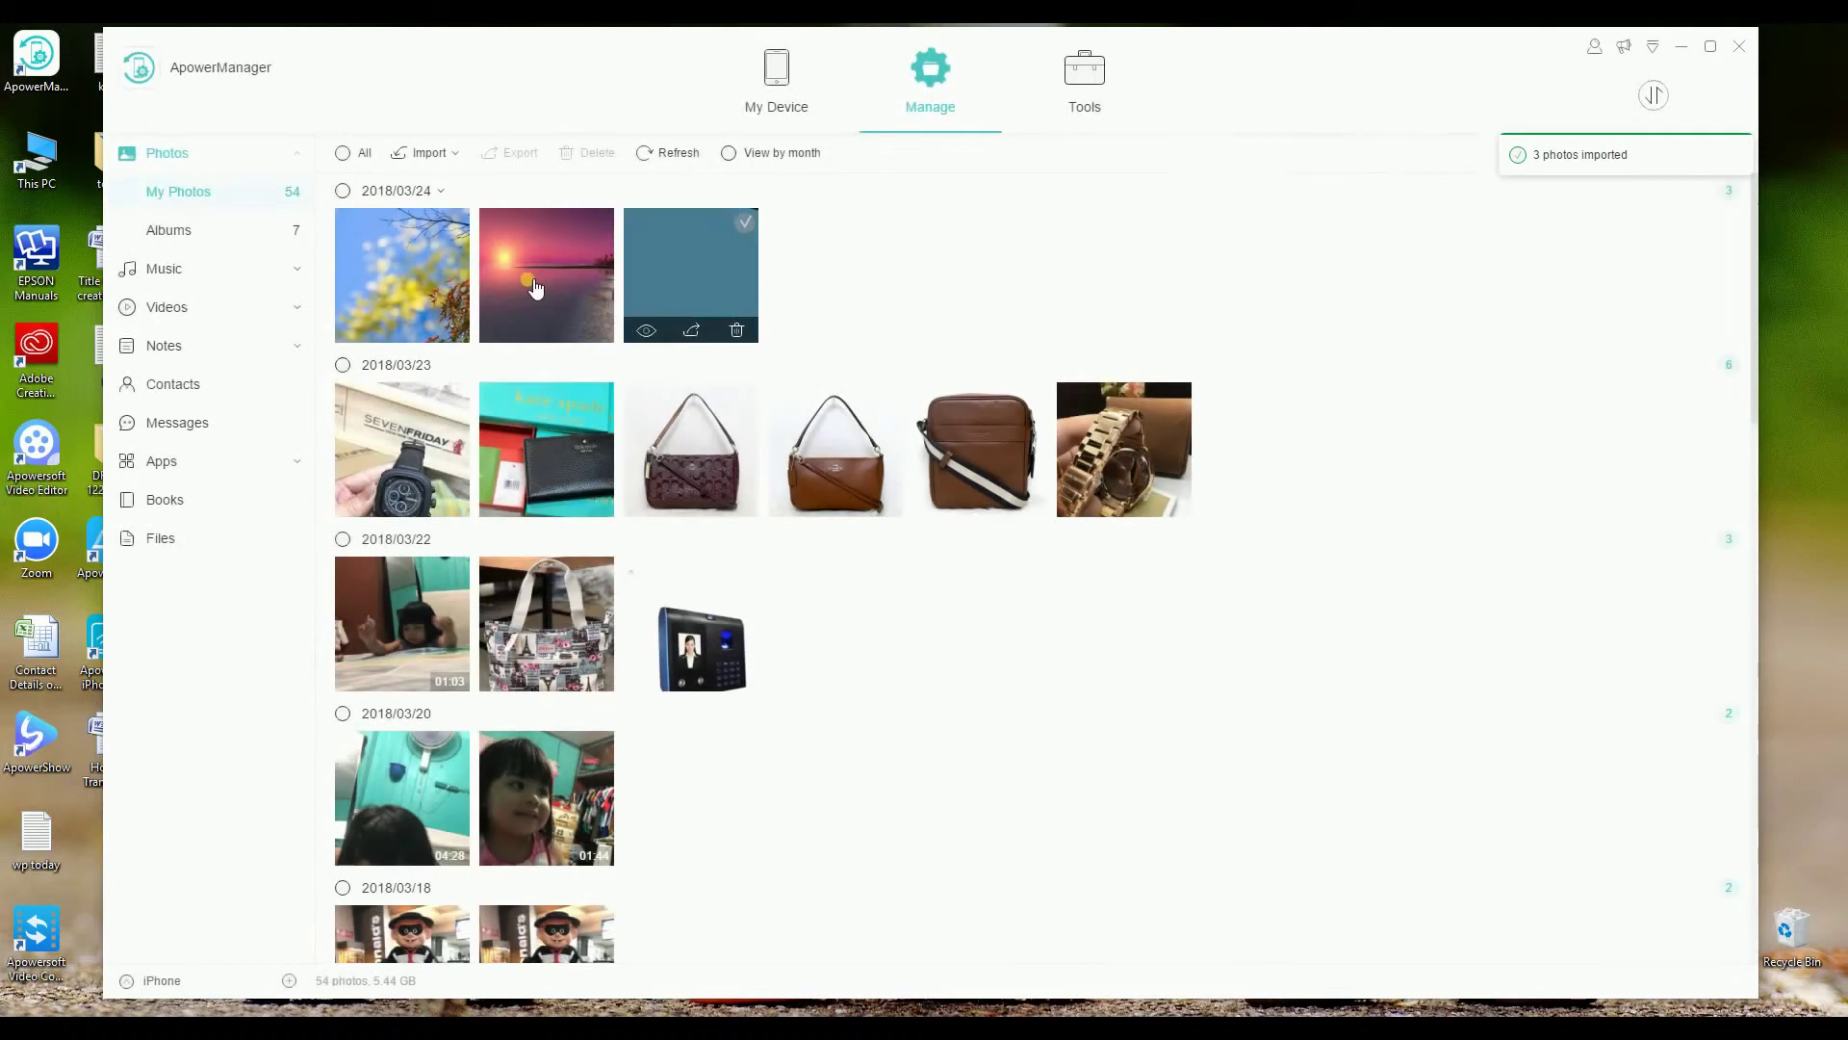
# Import all four audio files from iphone old into the iPhone 8's music library.
pyautogui.click(170, 270)
pyautogui.click(425, 153)
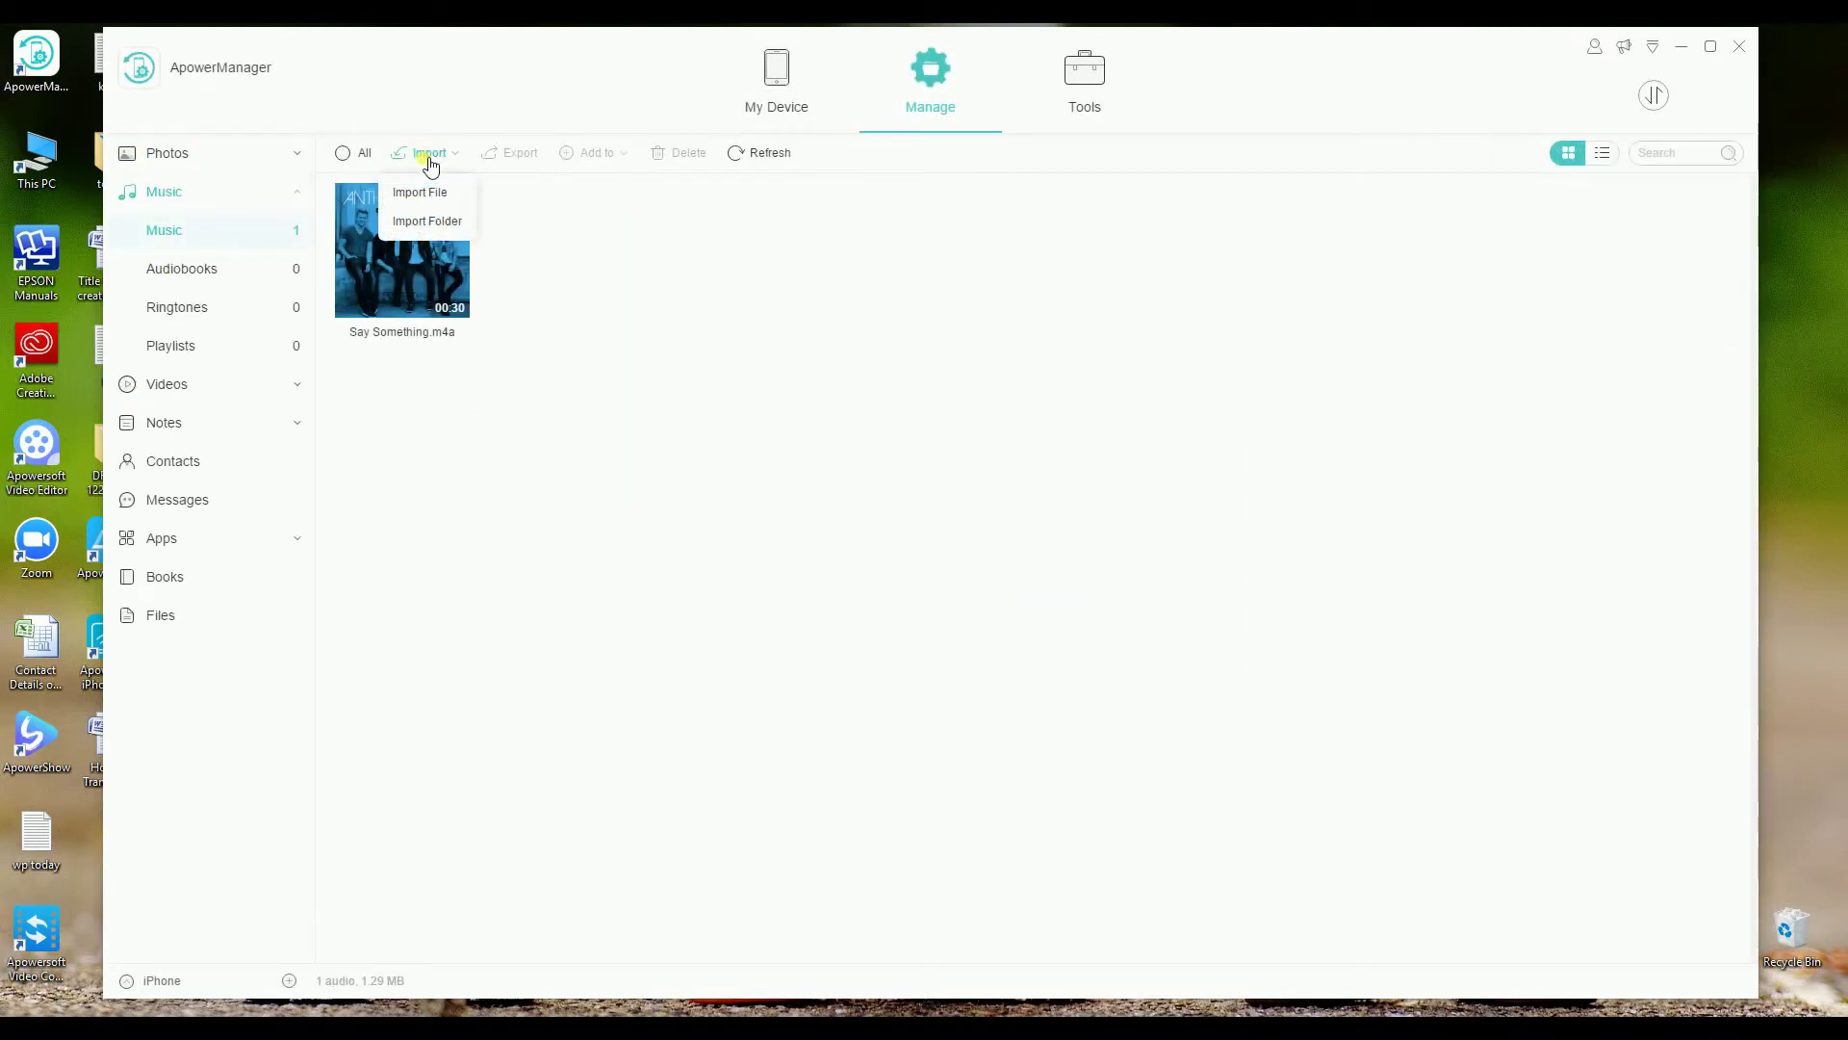
pyautogui.click(415, 188)
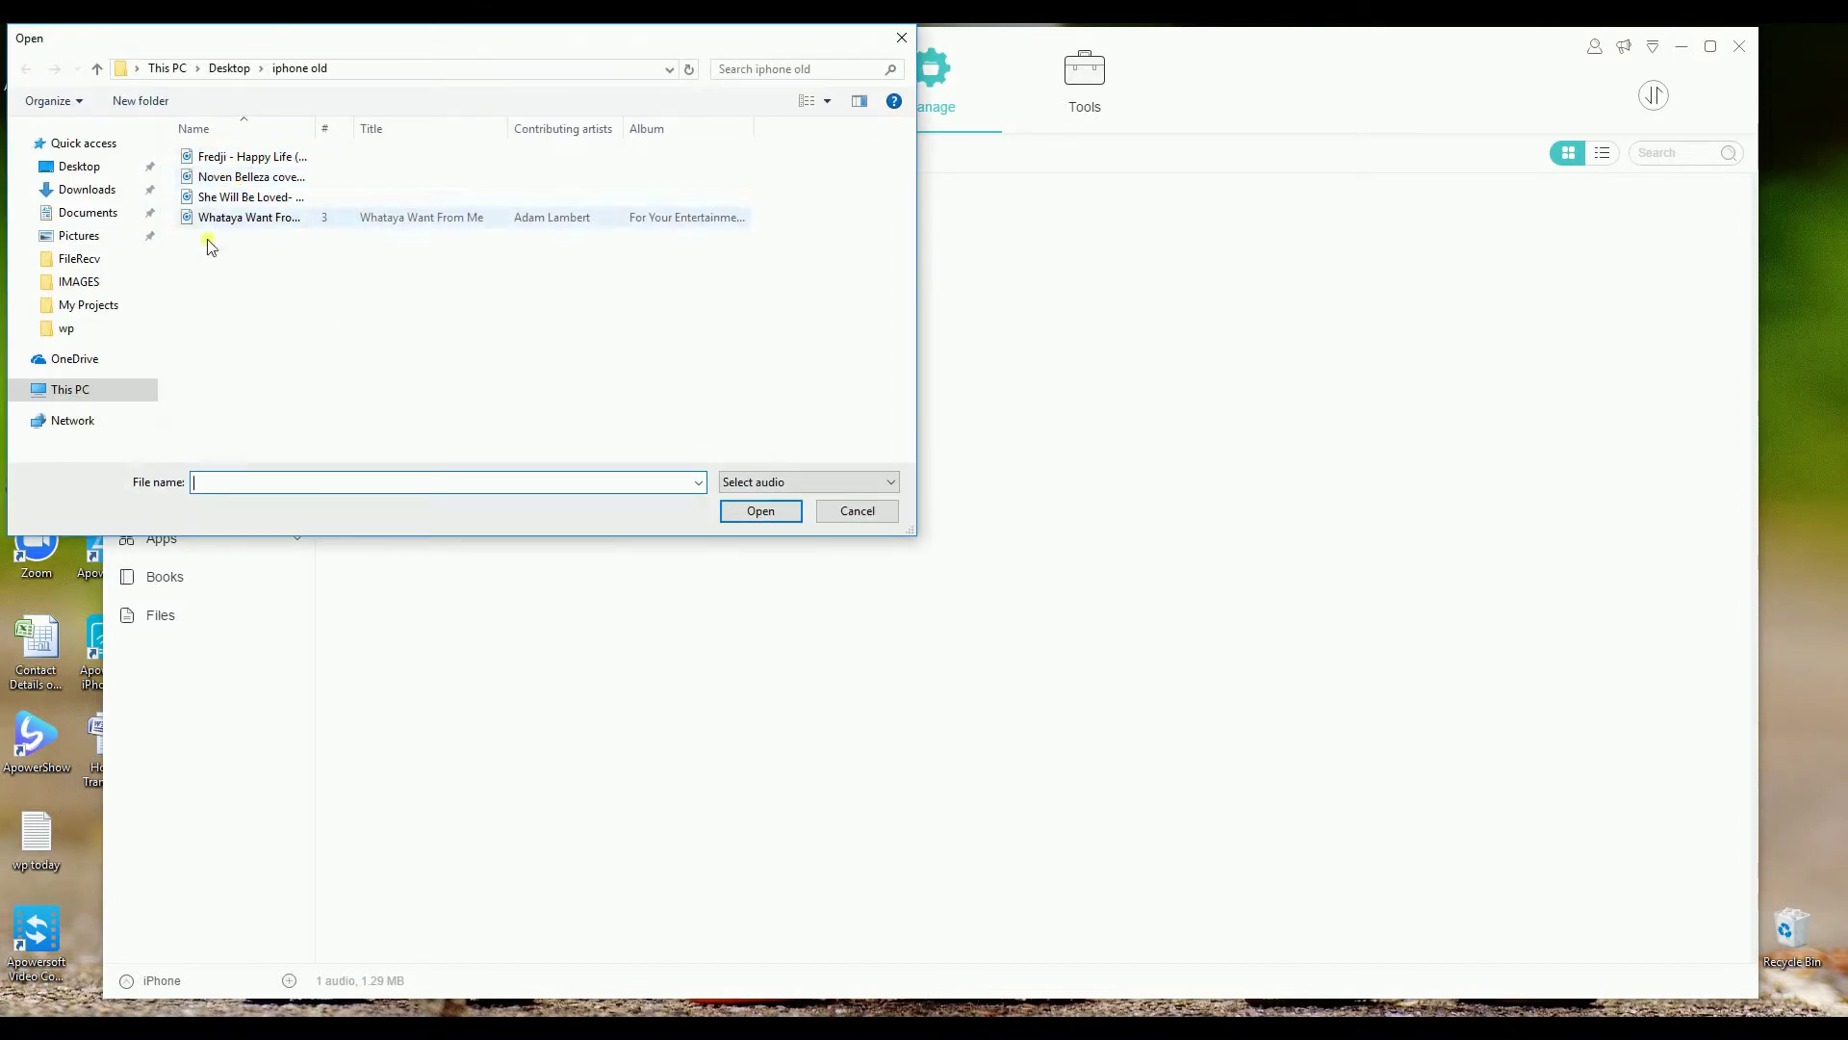
pyautogui.moveTo(212, 254); pyautogui.dragTo(238, 102)
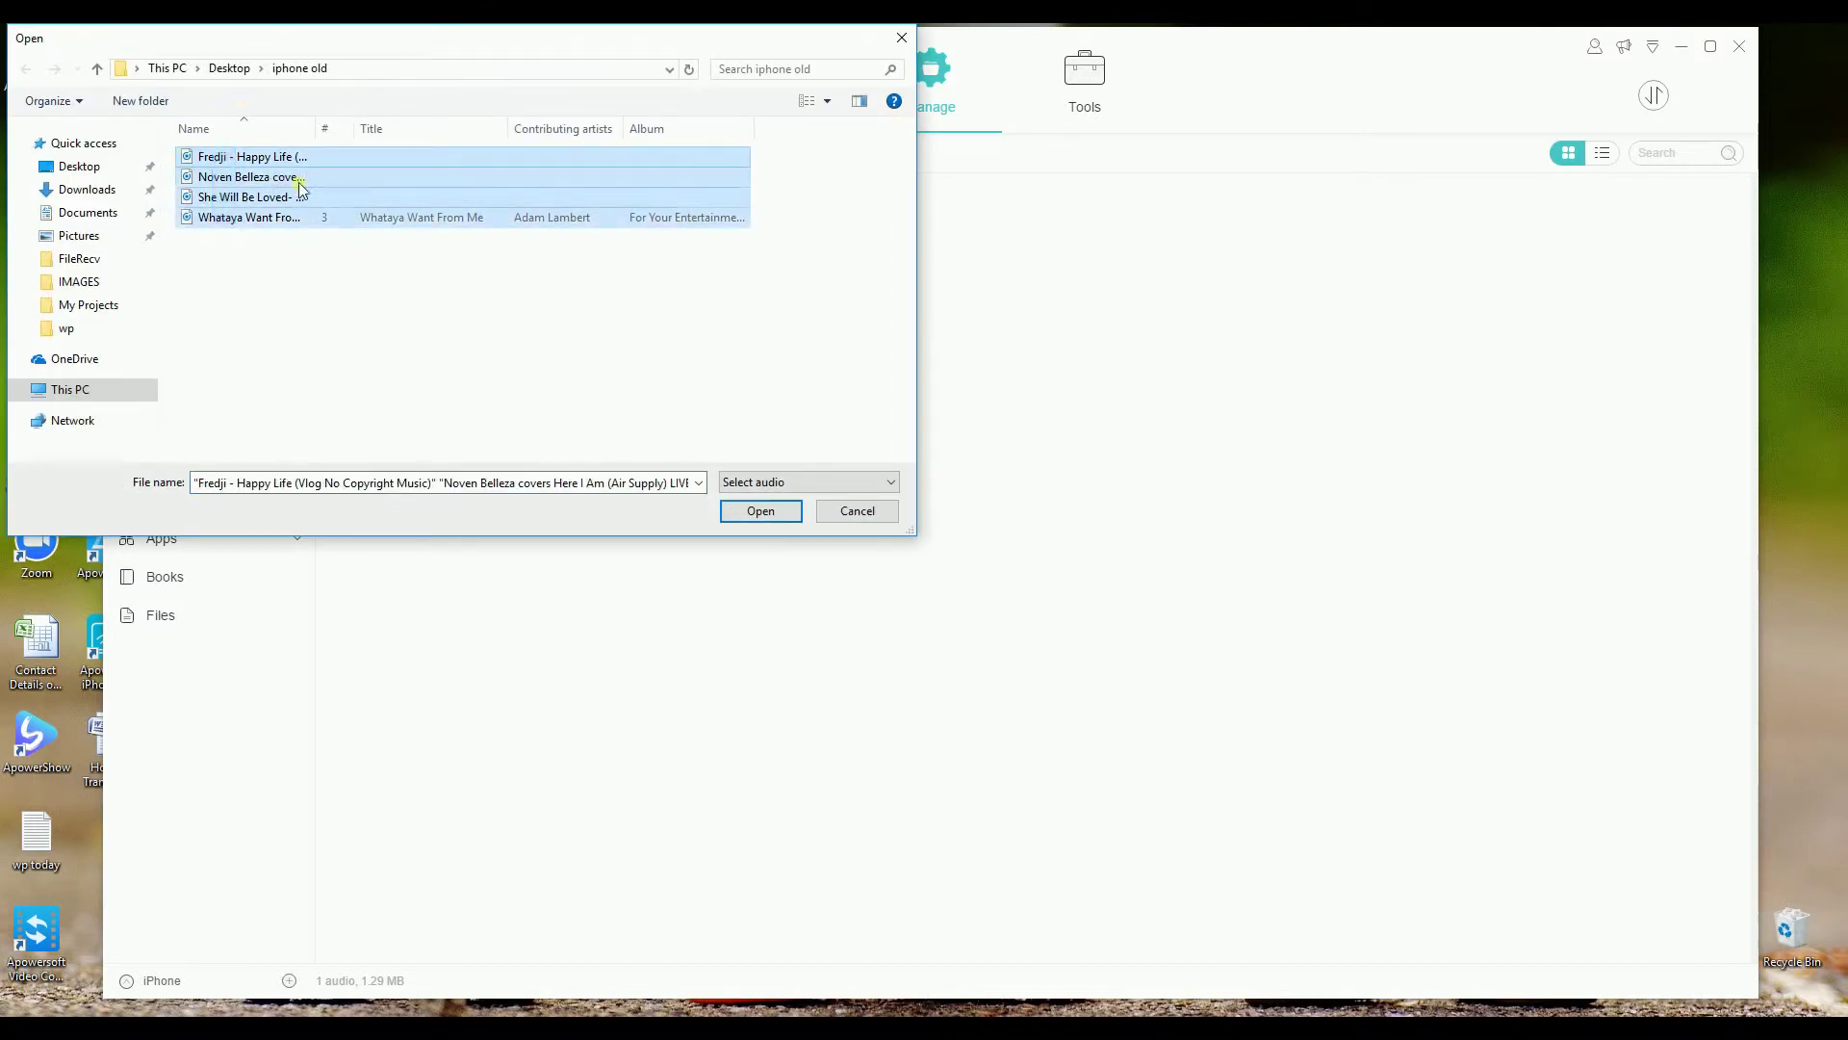
pyautogui.click(747, 518)
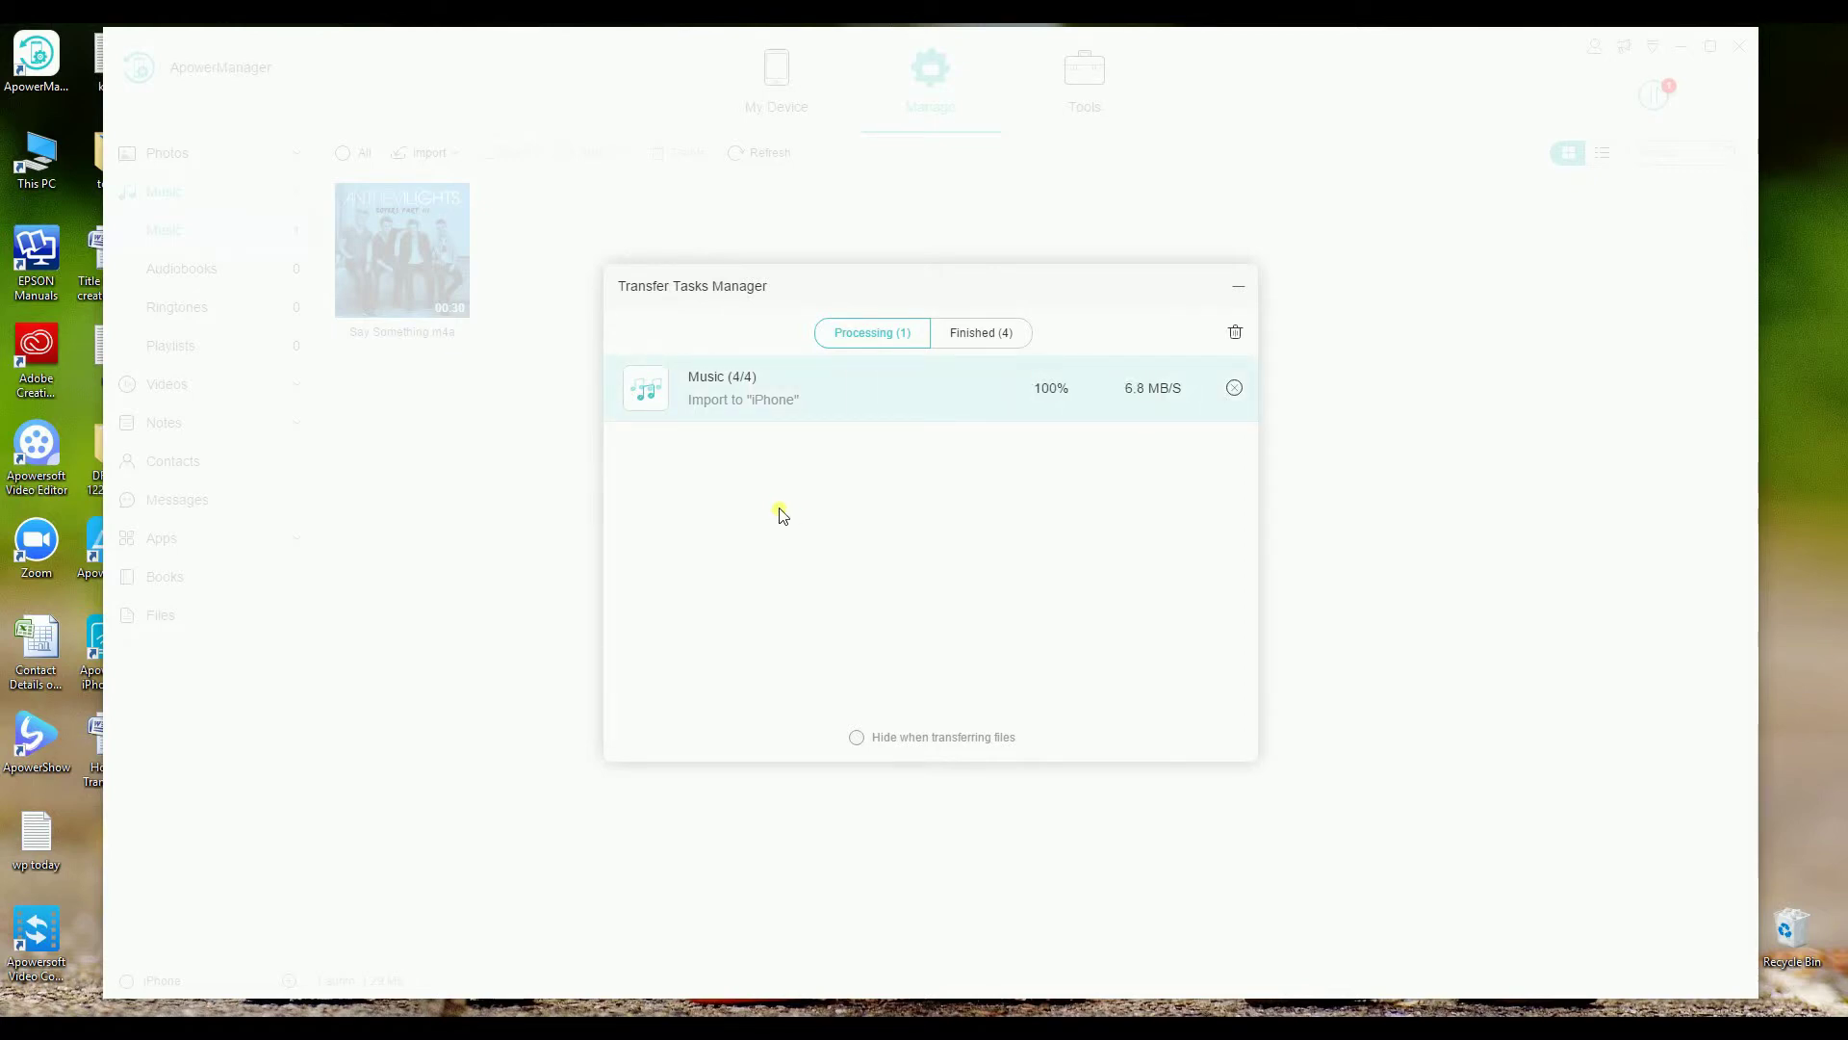
pyautogui.click(1241, 278)
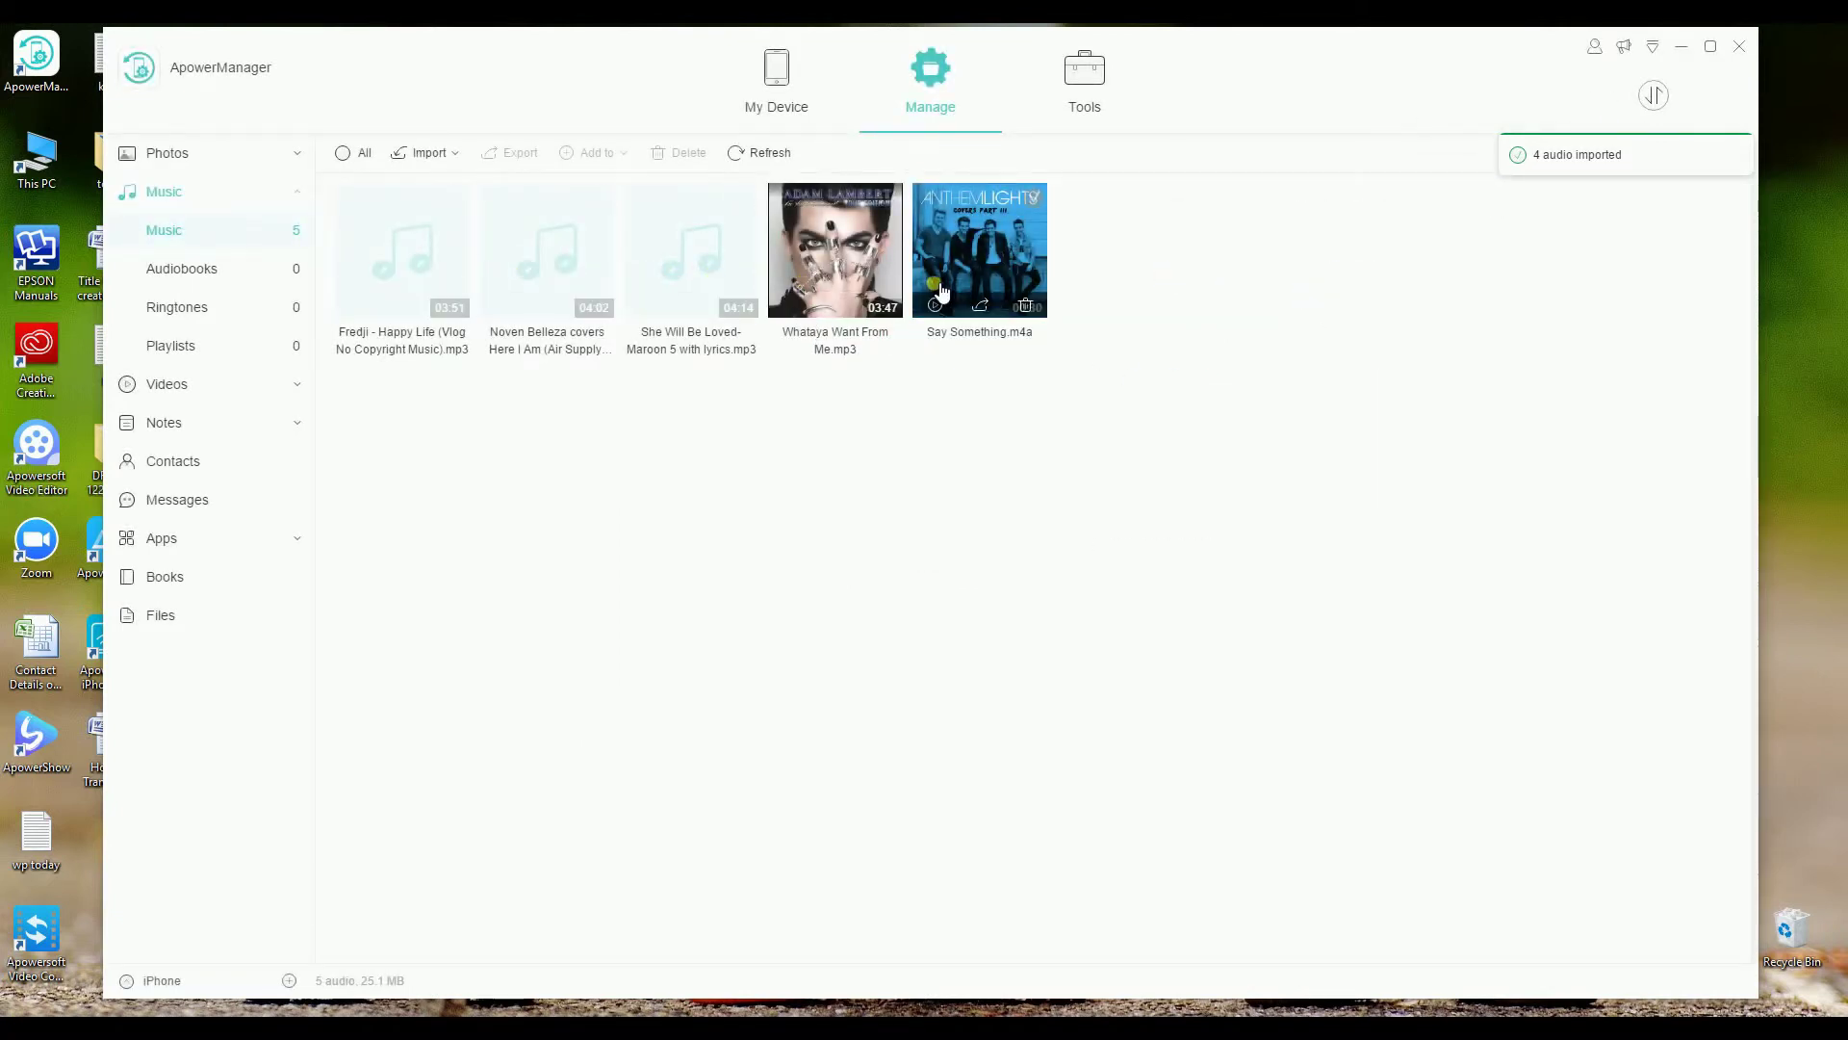
# Import the video IMG_4516 from iphone old into the iPhone 8's camera videos.
pyautogui.click(175, 391)
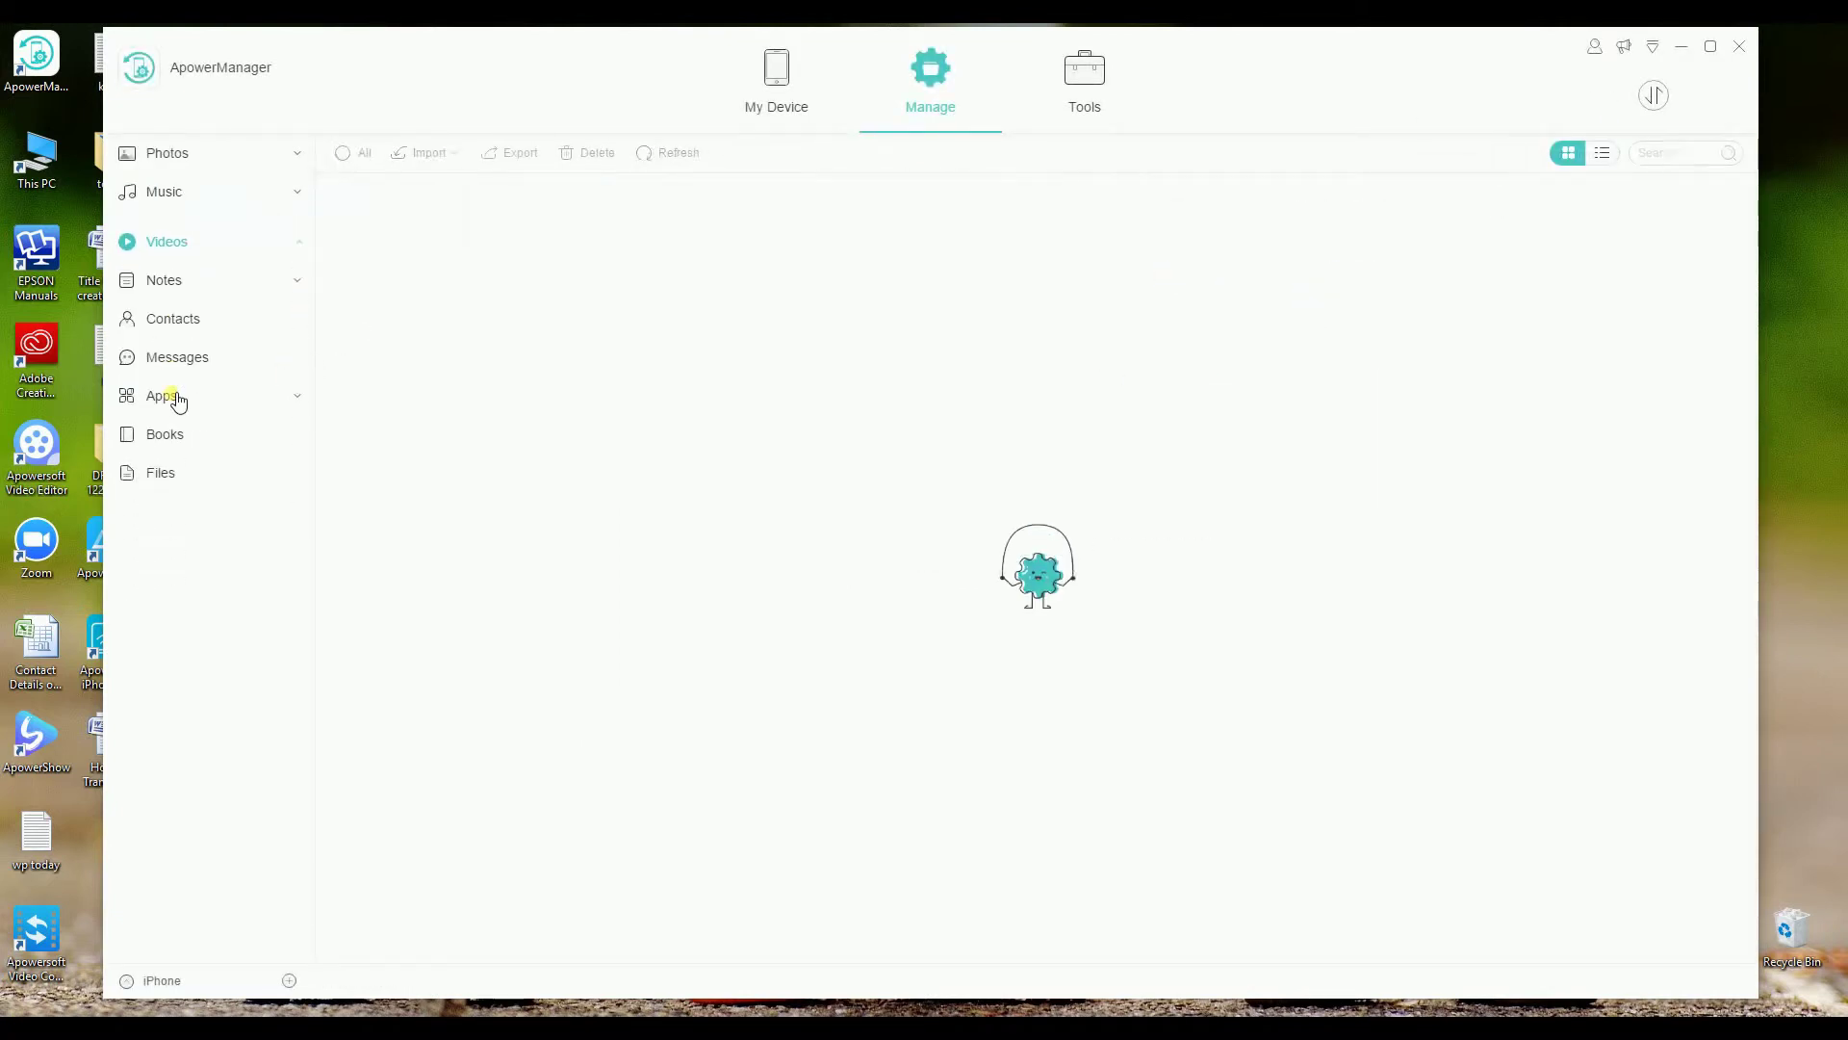
pyautogui.click(431, 157)
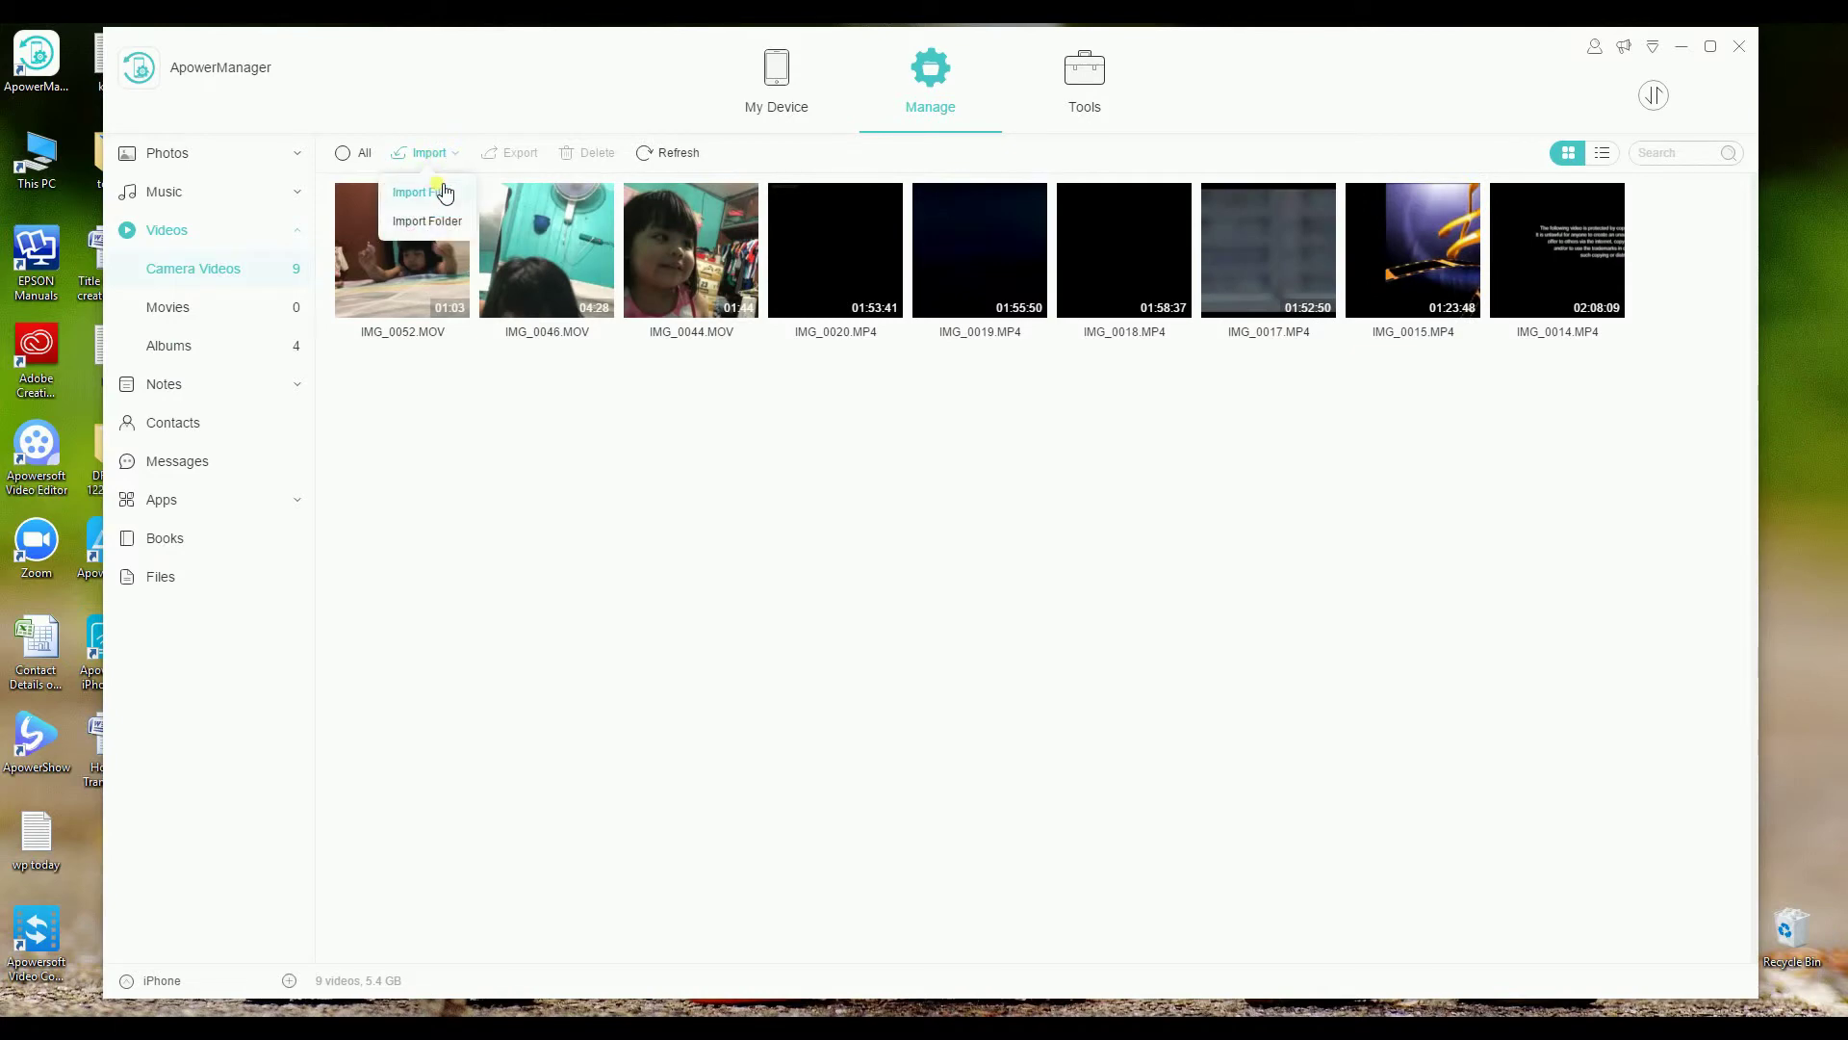
pyautogui.click(445, 194)
pyautogui.click(226, 173)
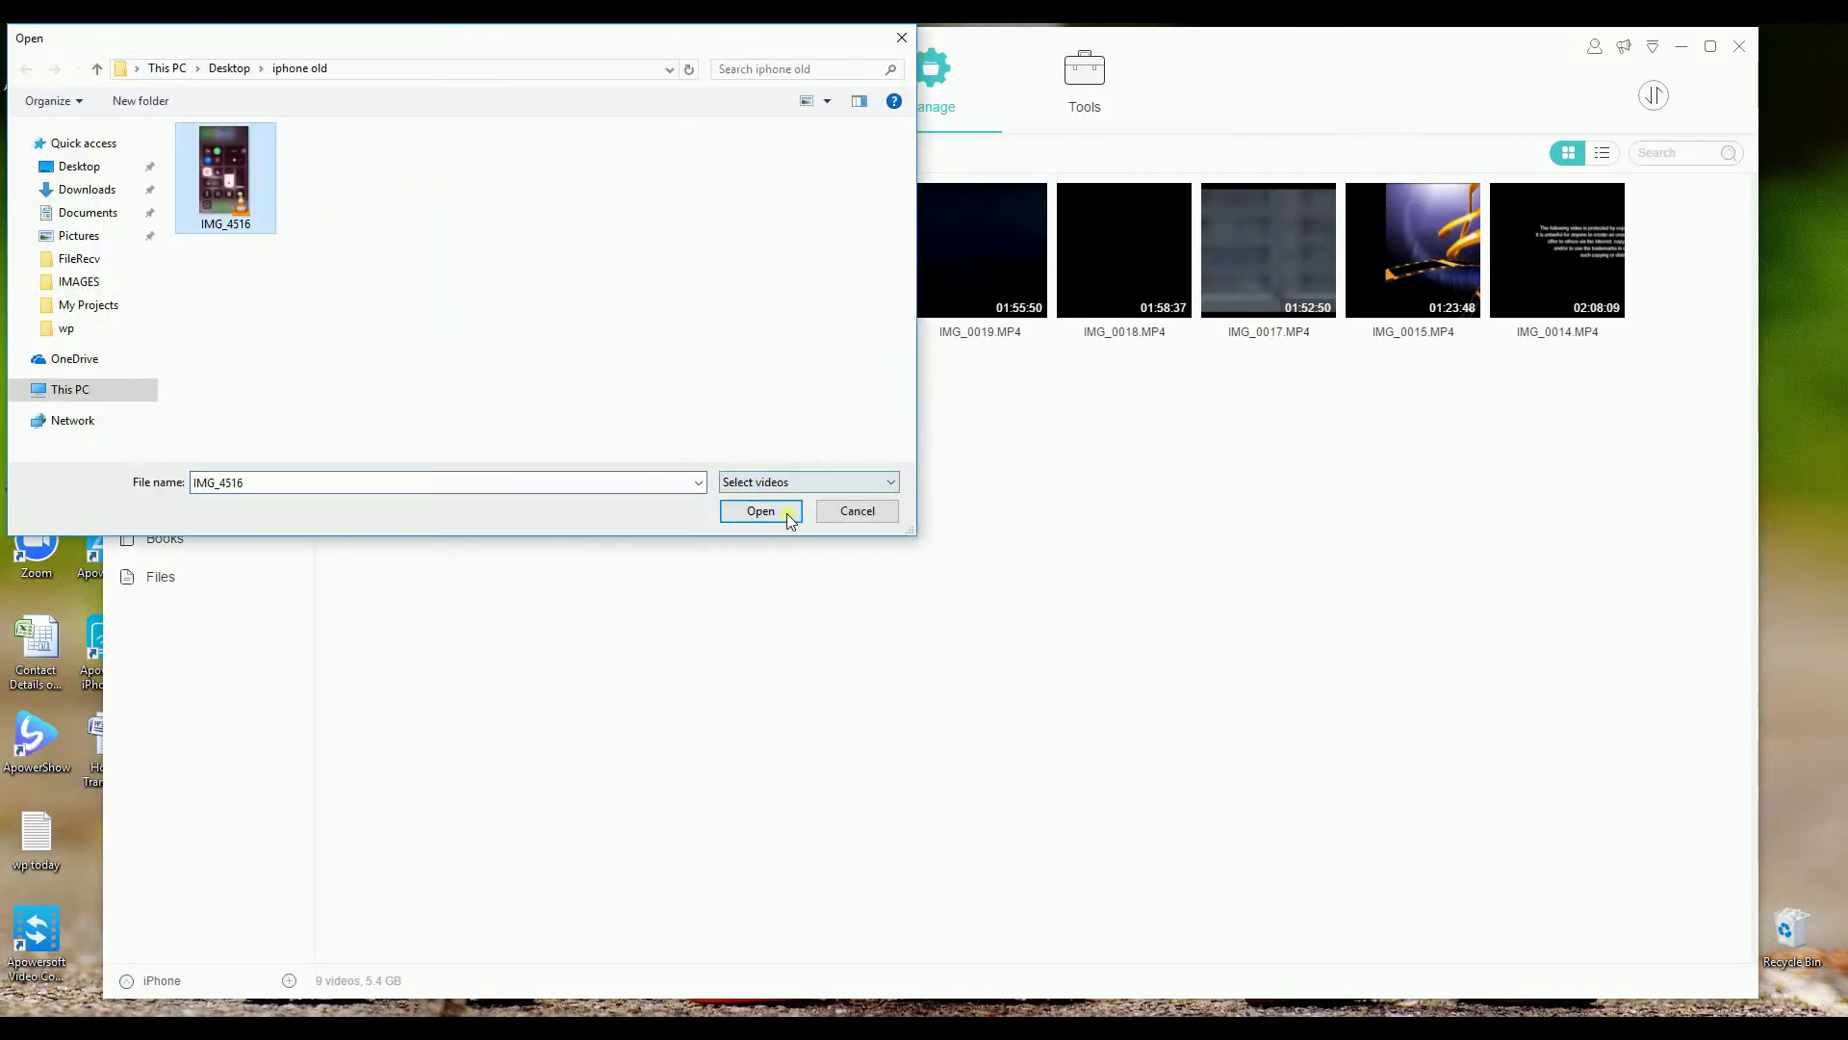
pyautogui.click(786, 512)
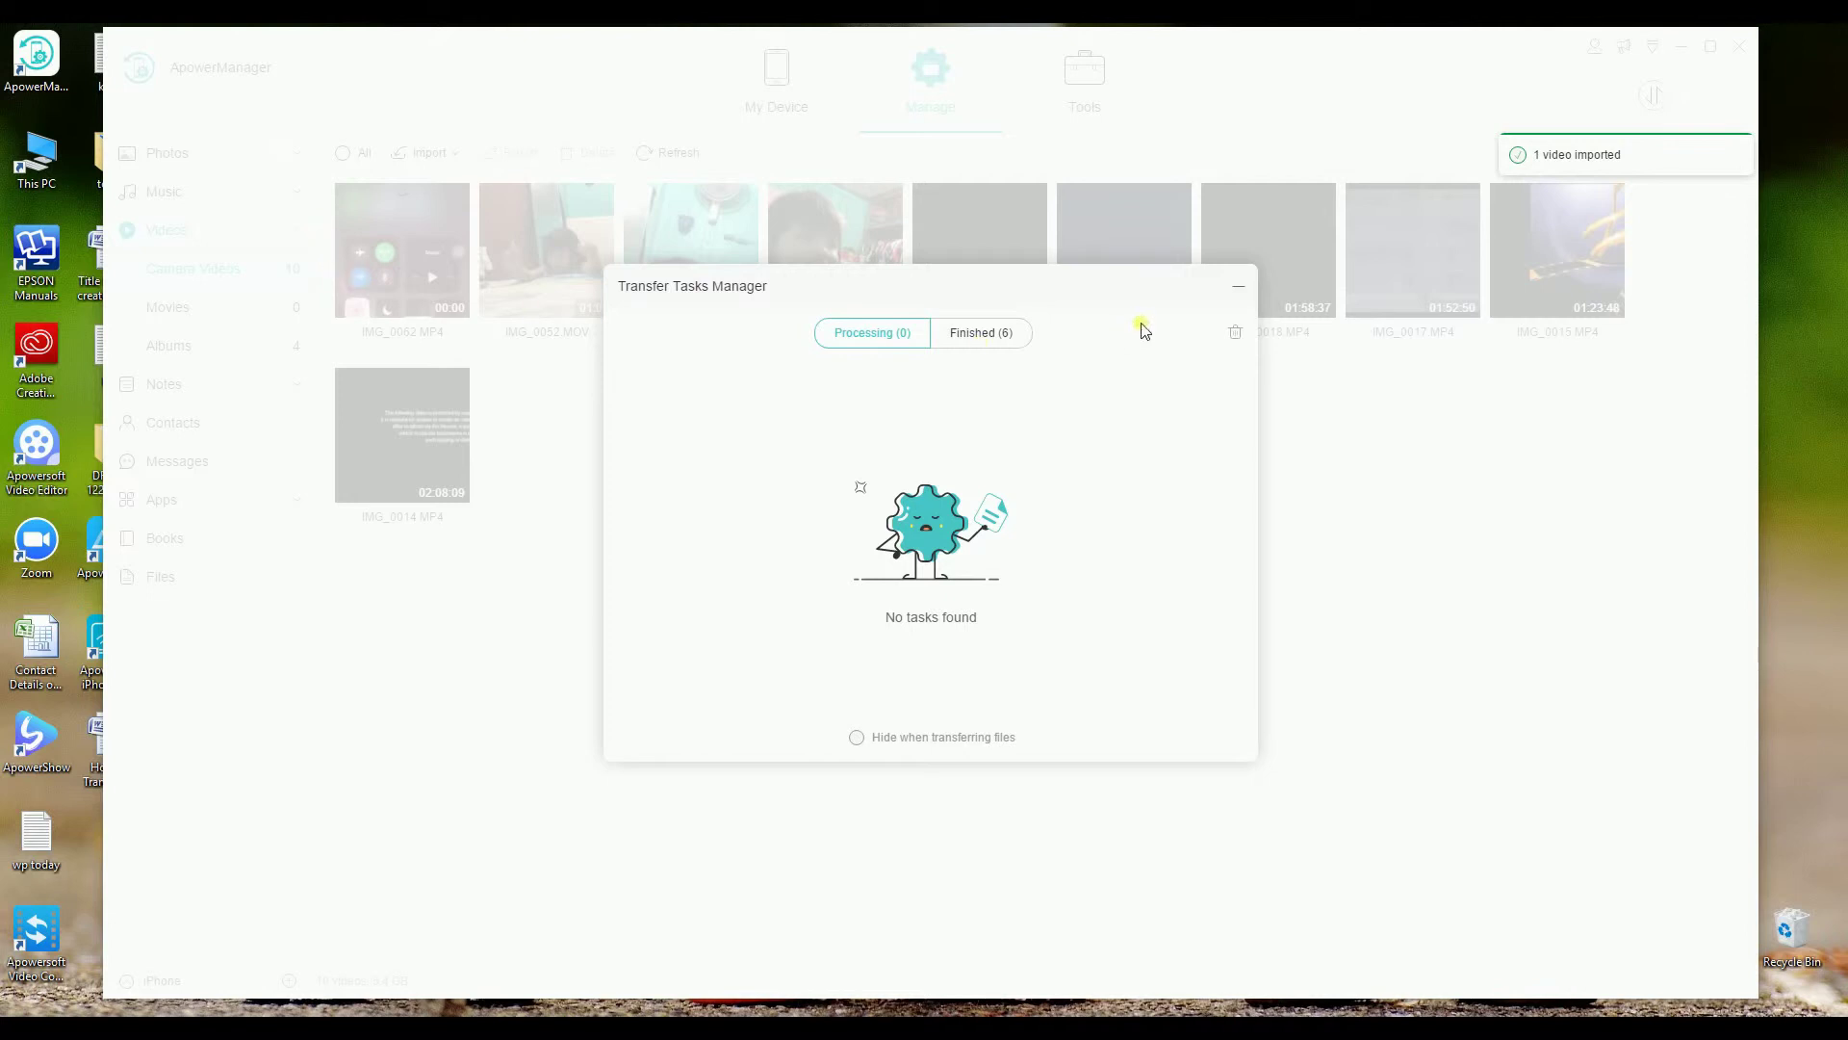
pyautogui.click(1238, 286)
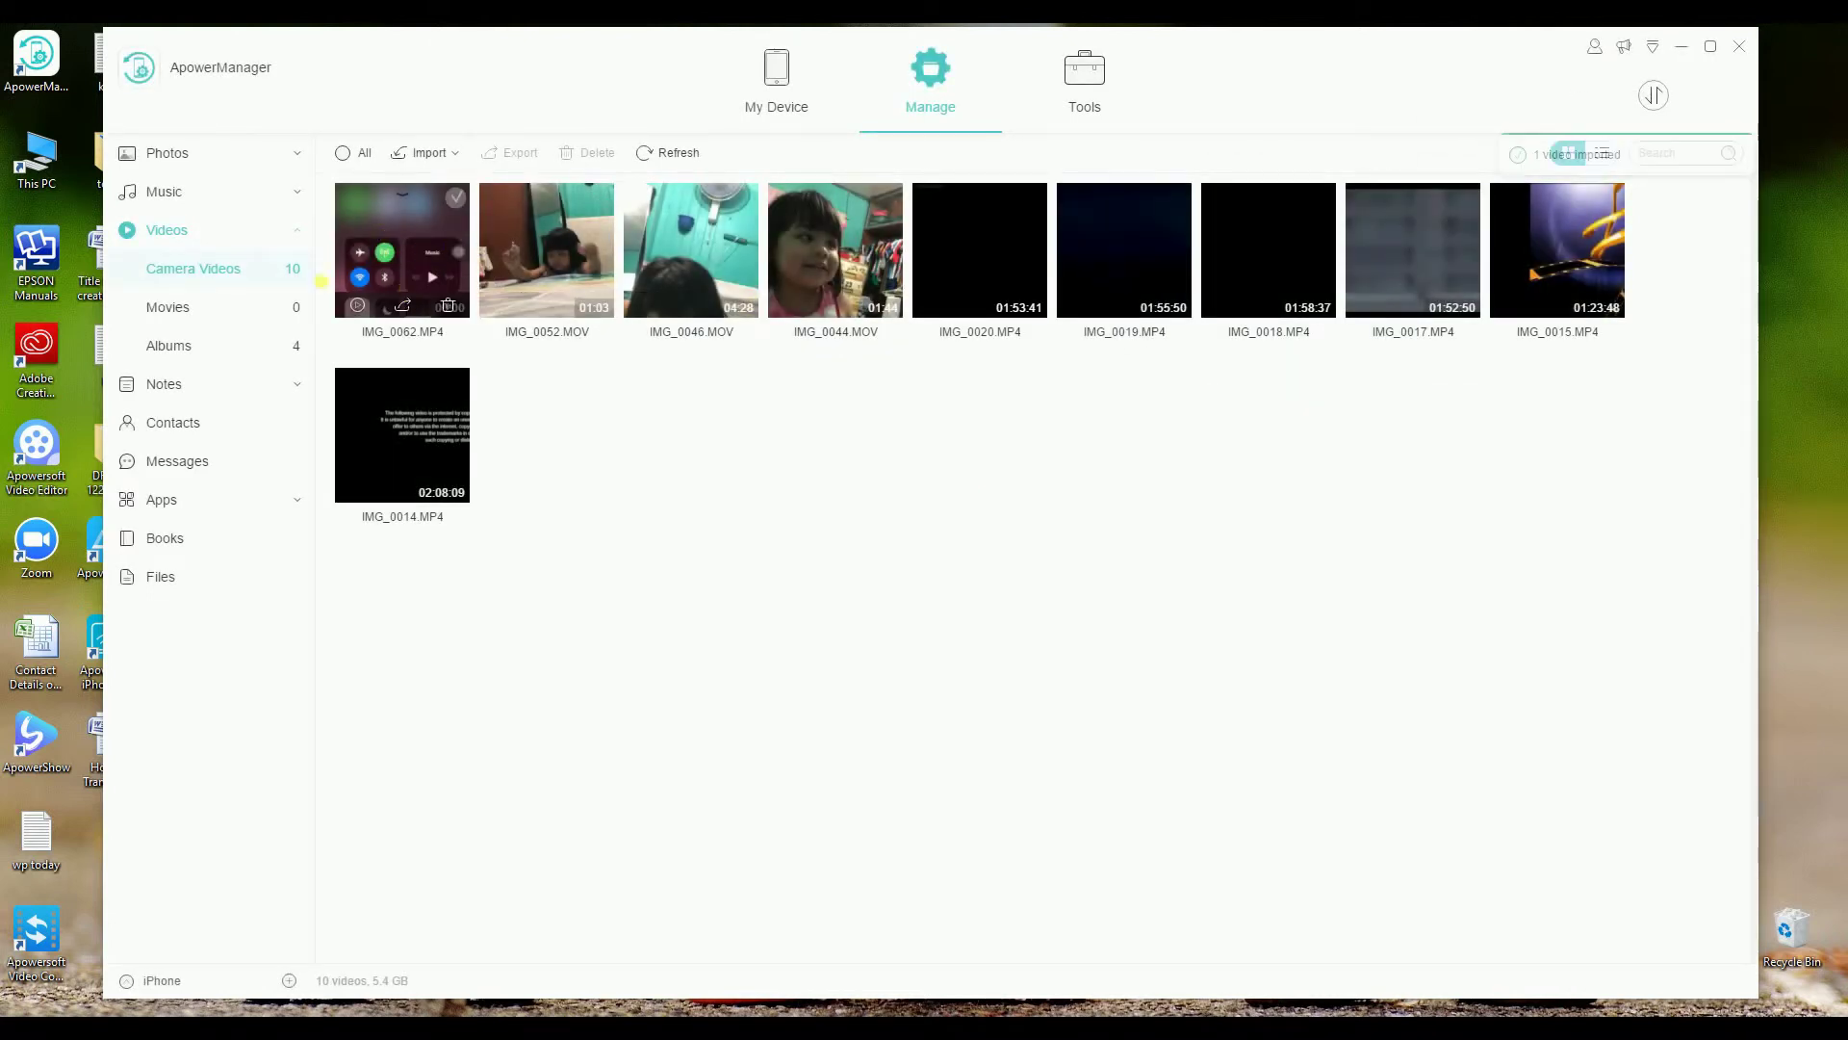
# Import the Apowersoft Contacts file into the iPhone 8's contacts, then show its installed apps.
pyautogui.click(177, 384)
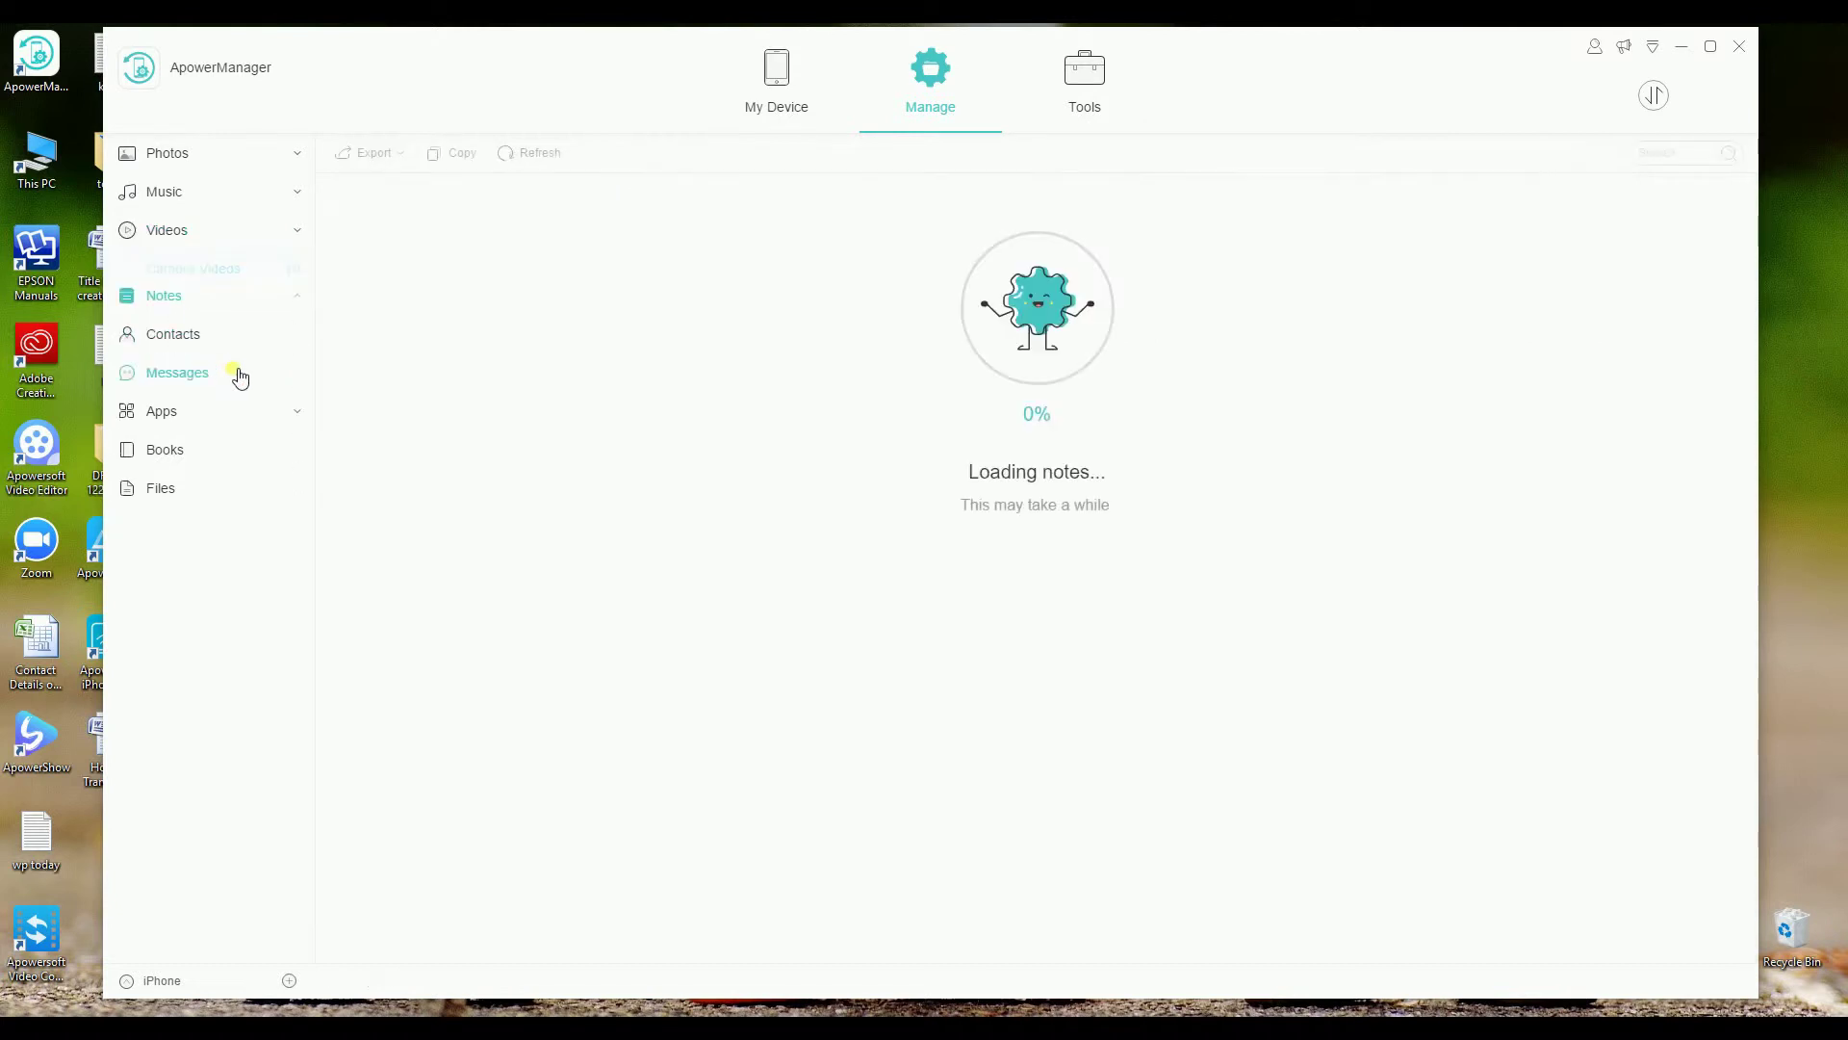
pyautogui.click(177, 426)
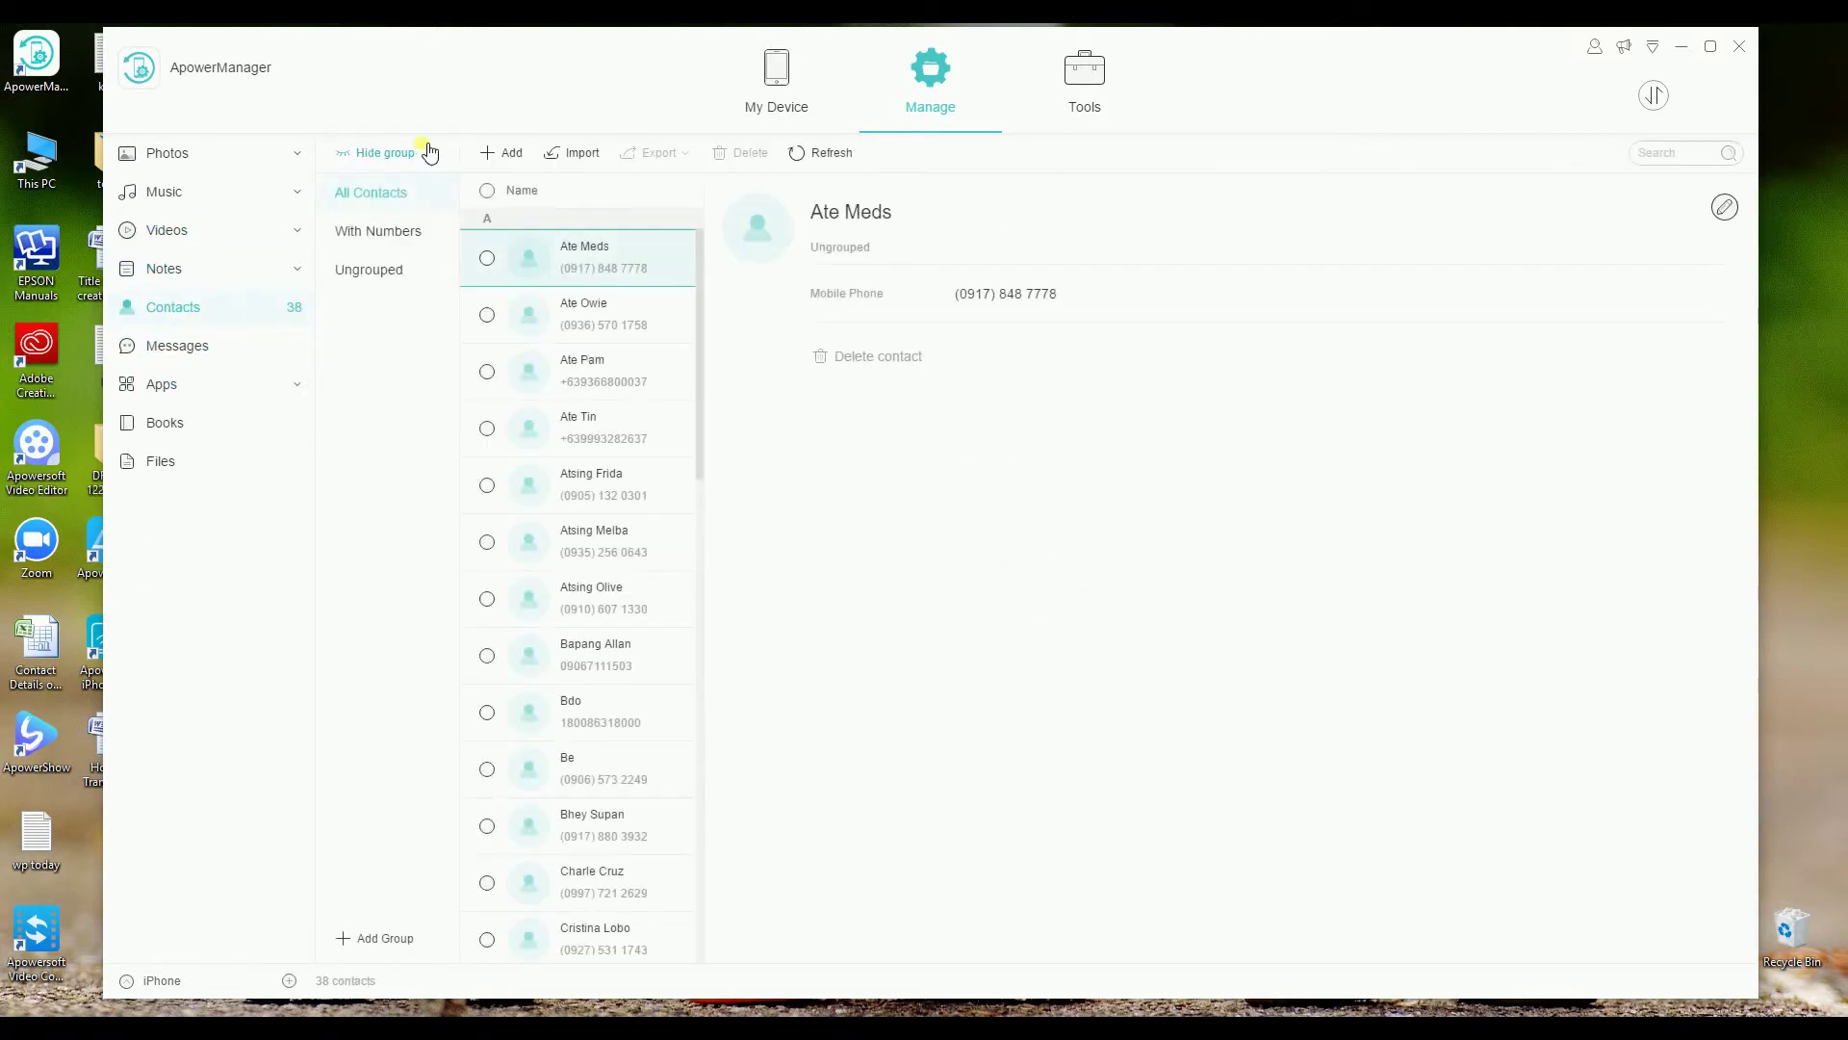
pyautogui.click(565, 156)
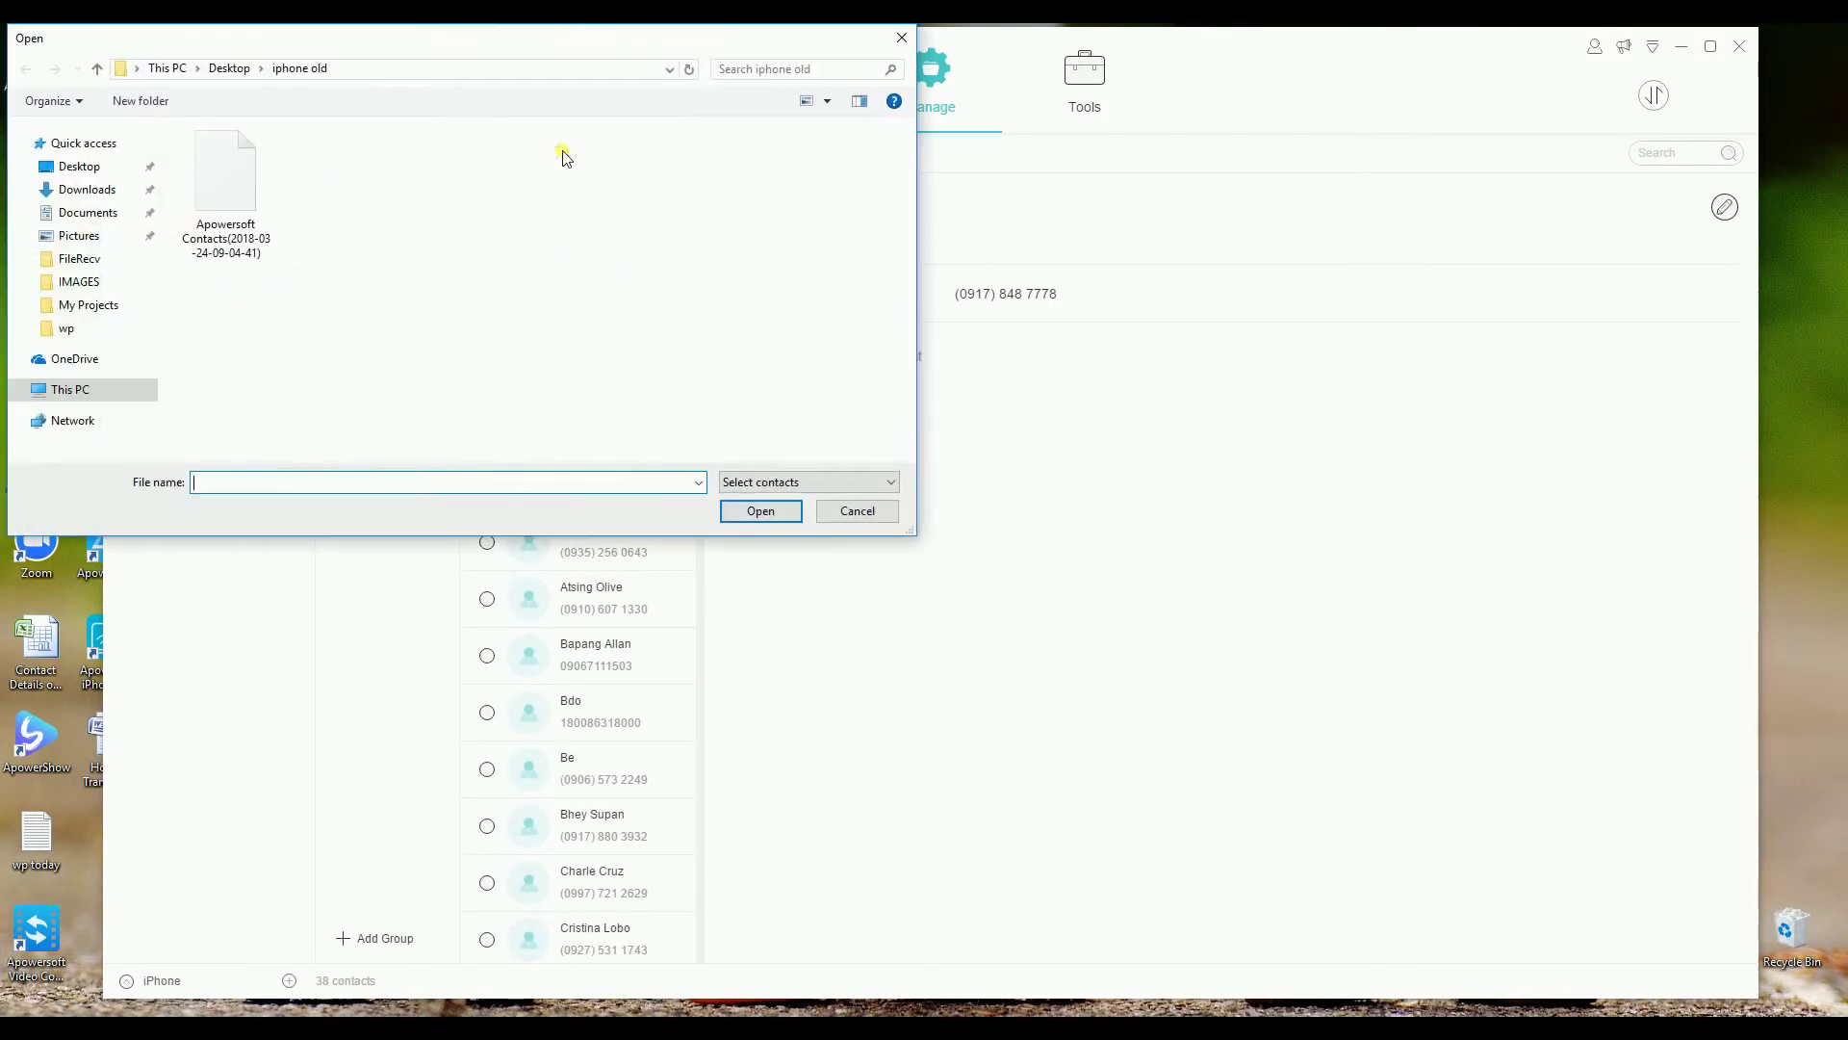
pyautogui.click(248, 187)
pyautogui.click(760, 510)
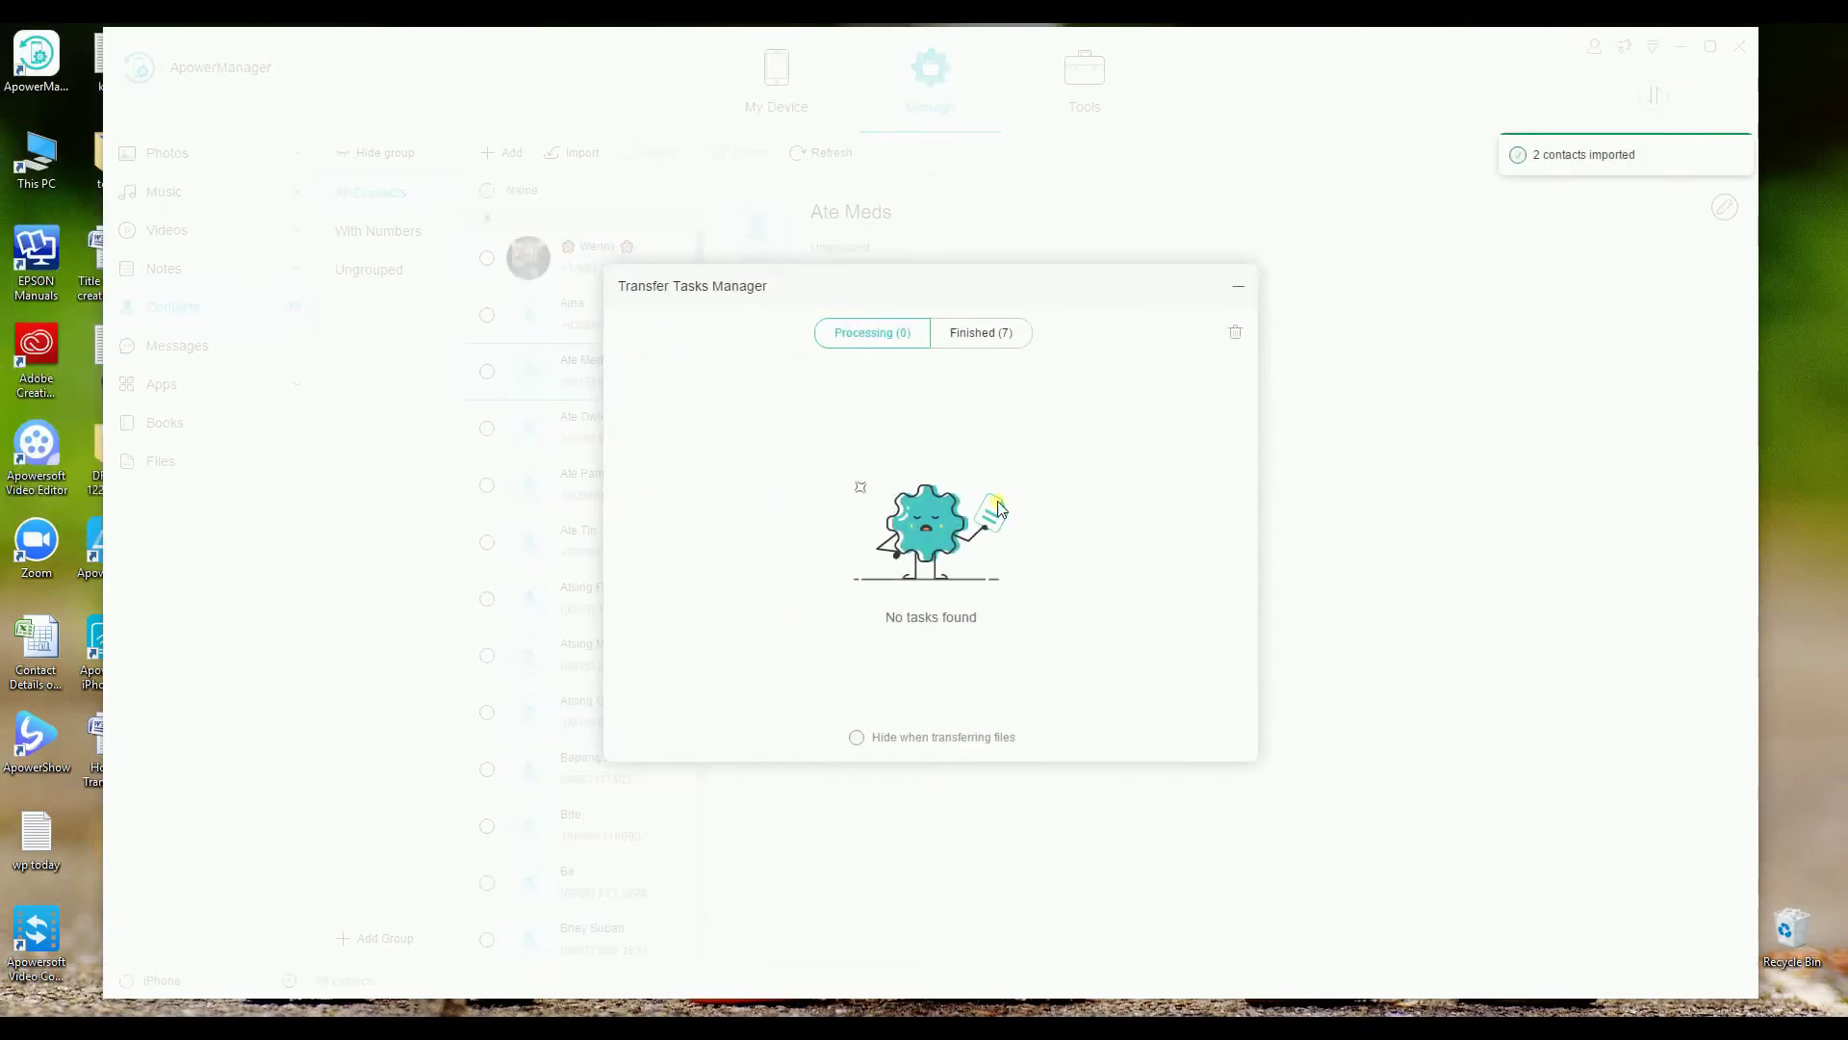
pyautogui.click(1236, 282)
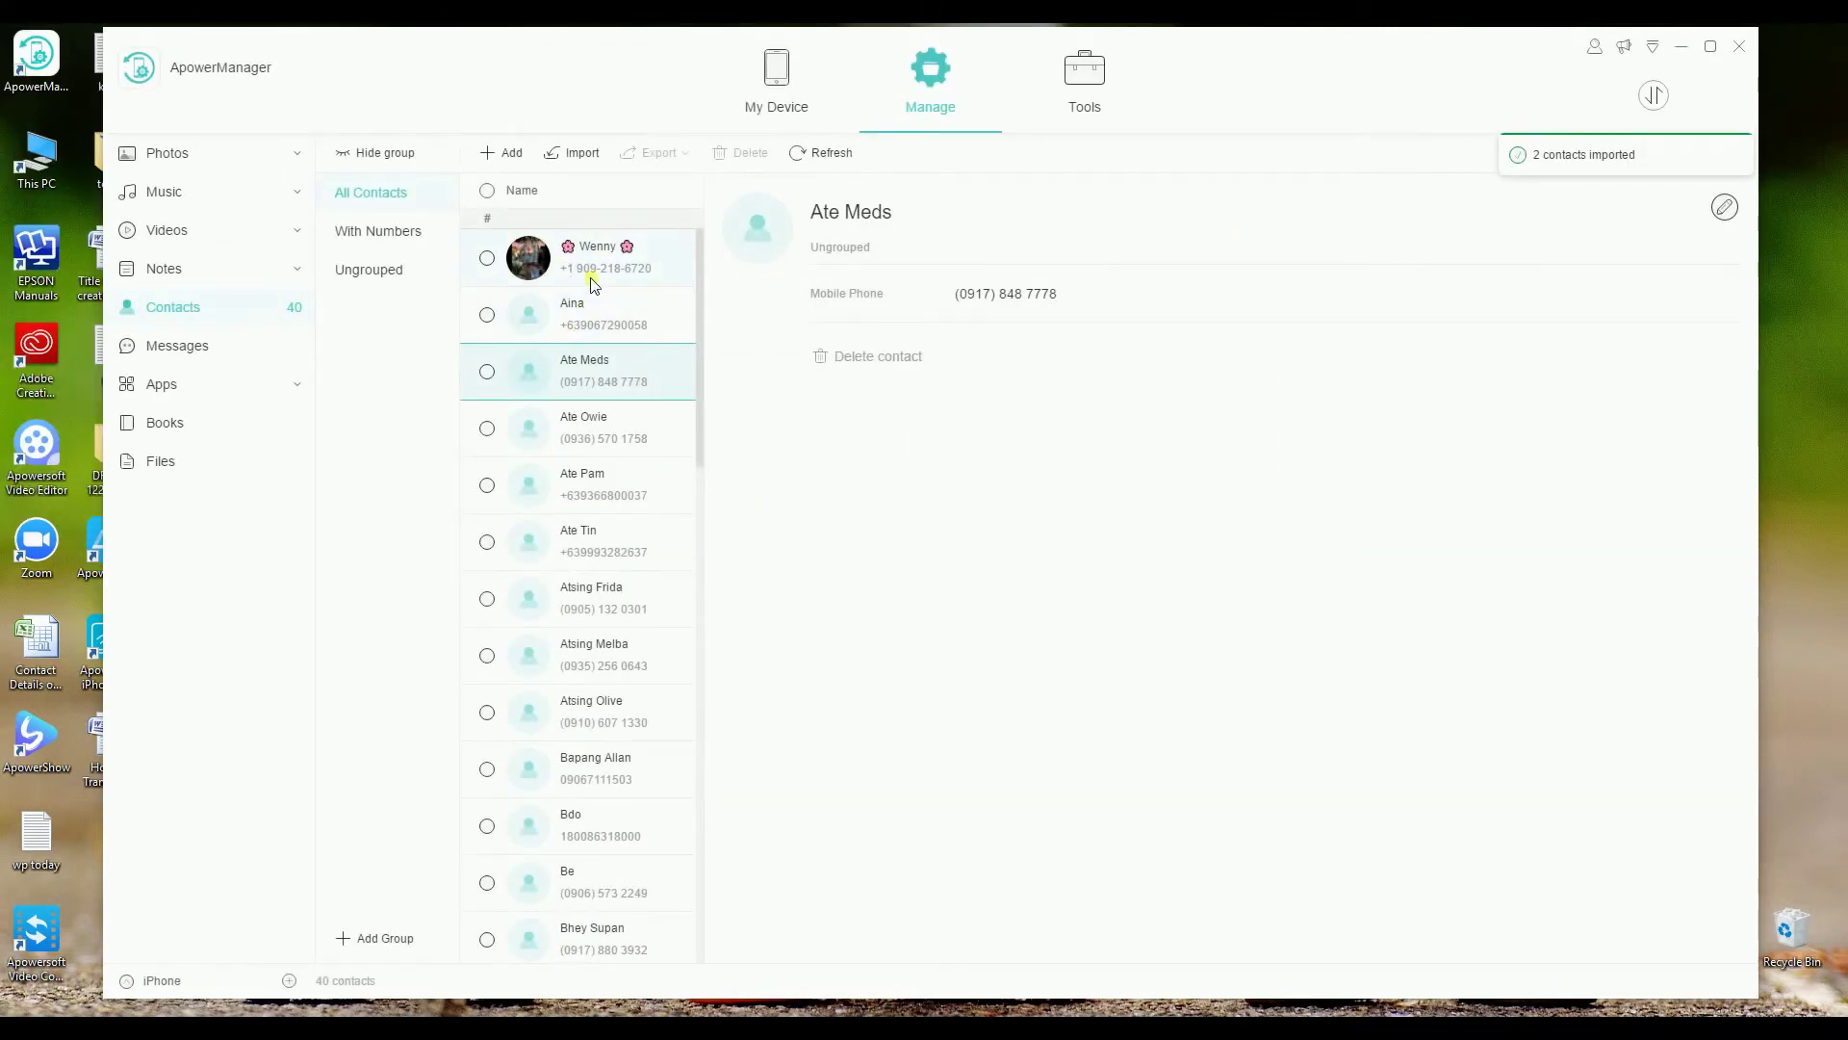
pyautogui.click(169, 385)
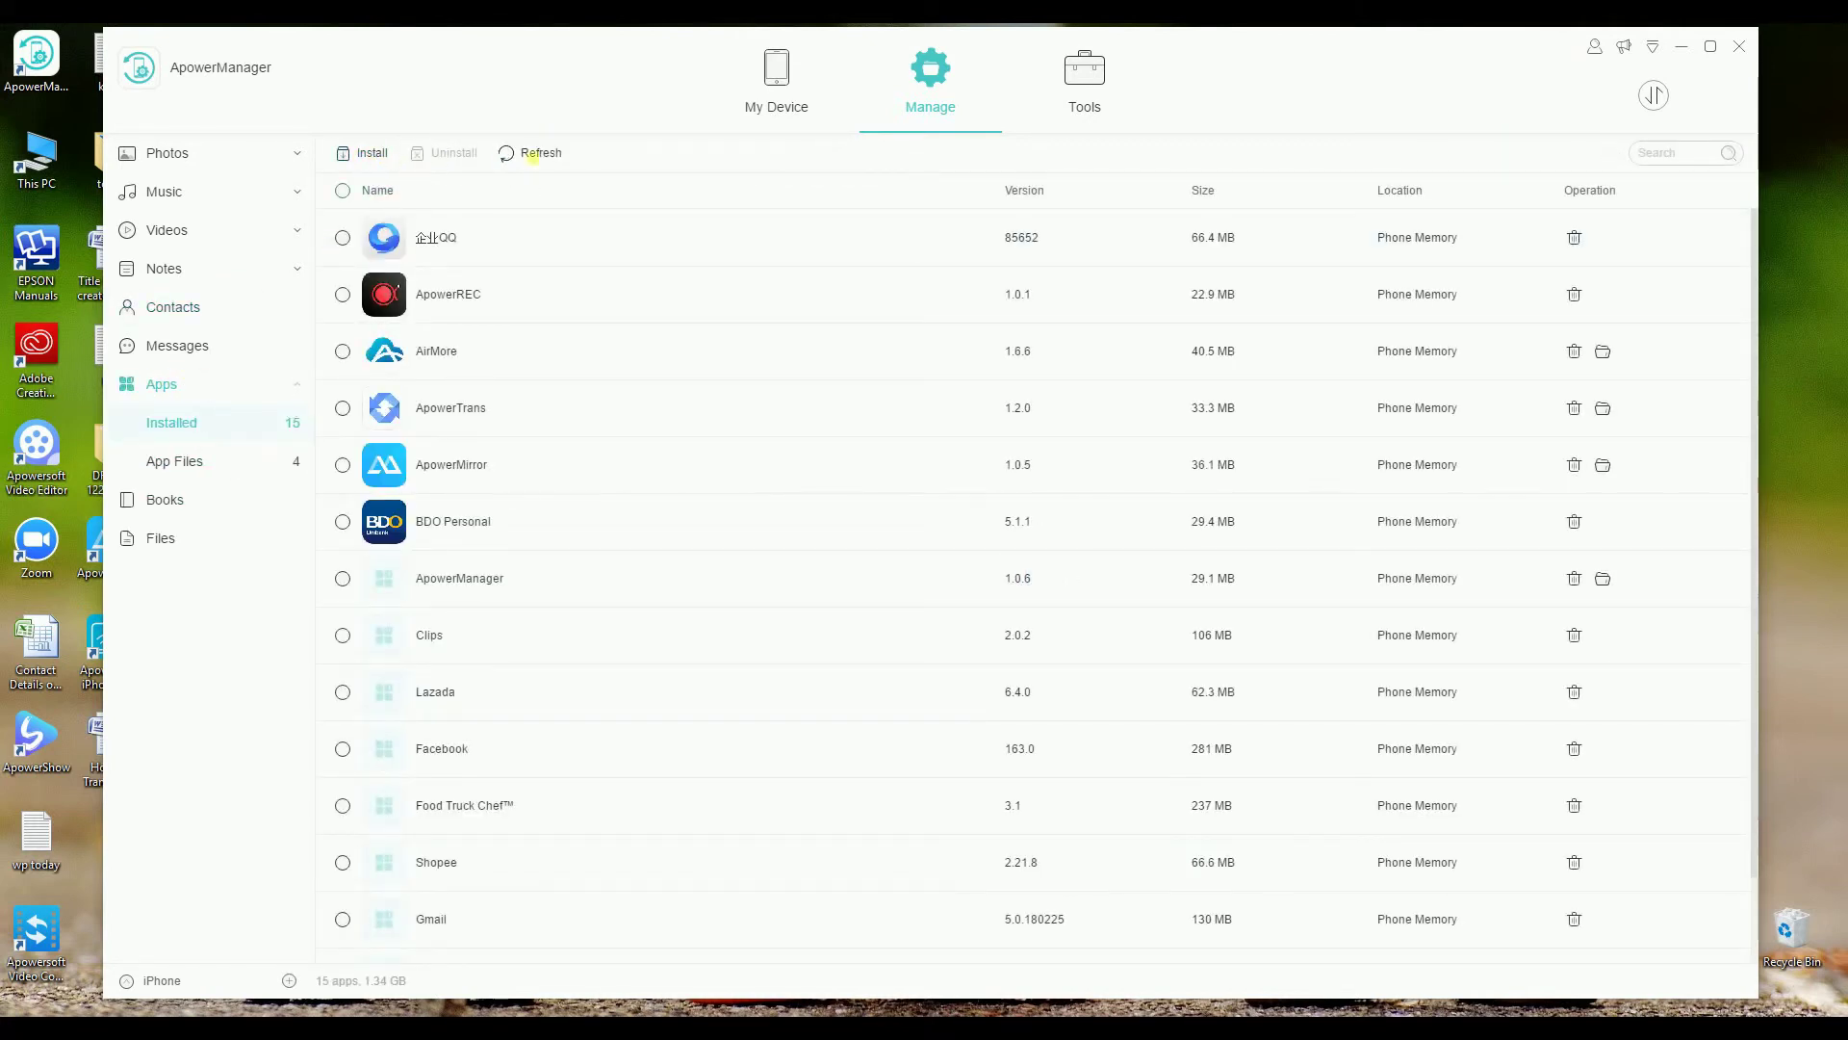
# Import the Also_Sprach_Zarathustra PDF into the iPhone's Books.
pyautogui.click(175, 499)
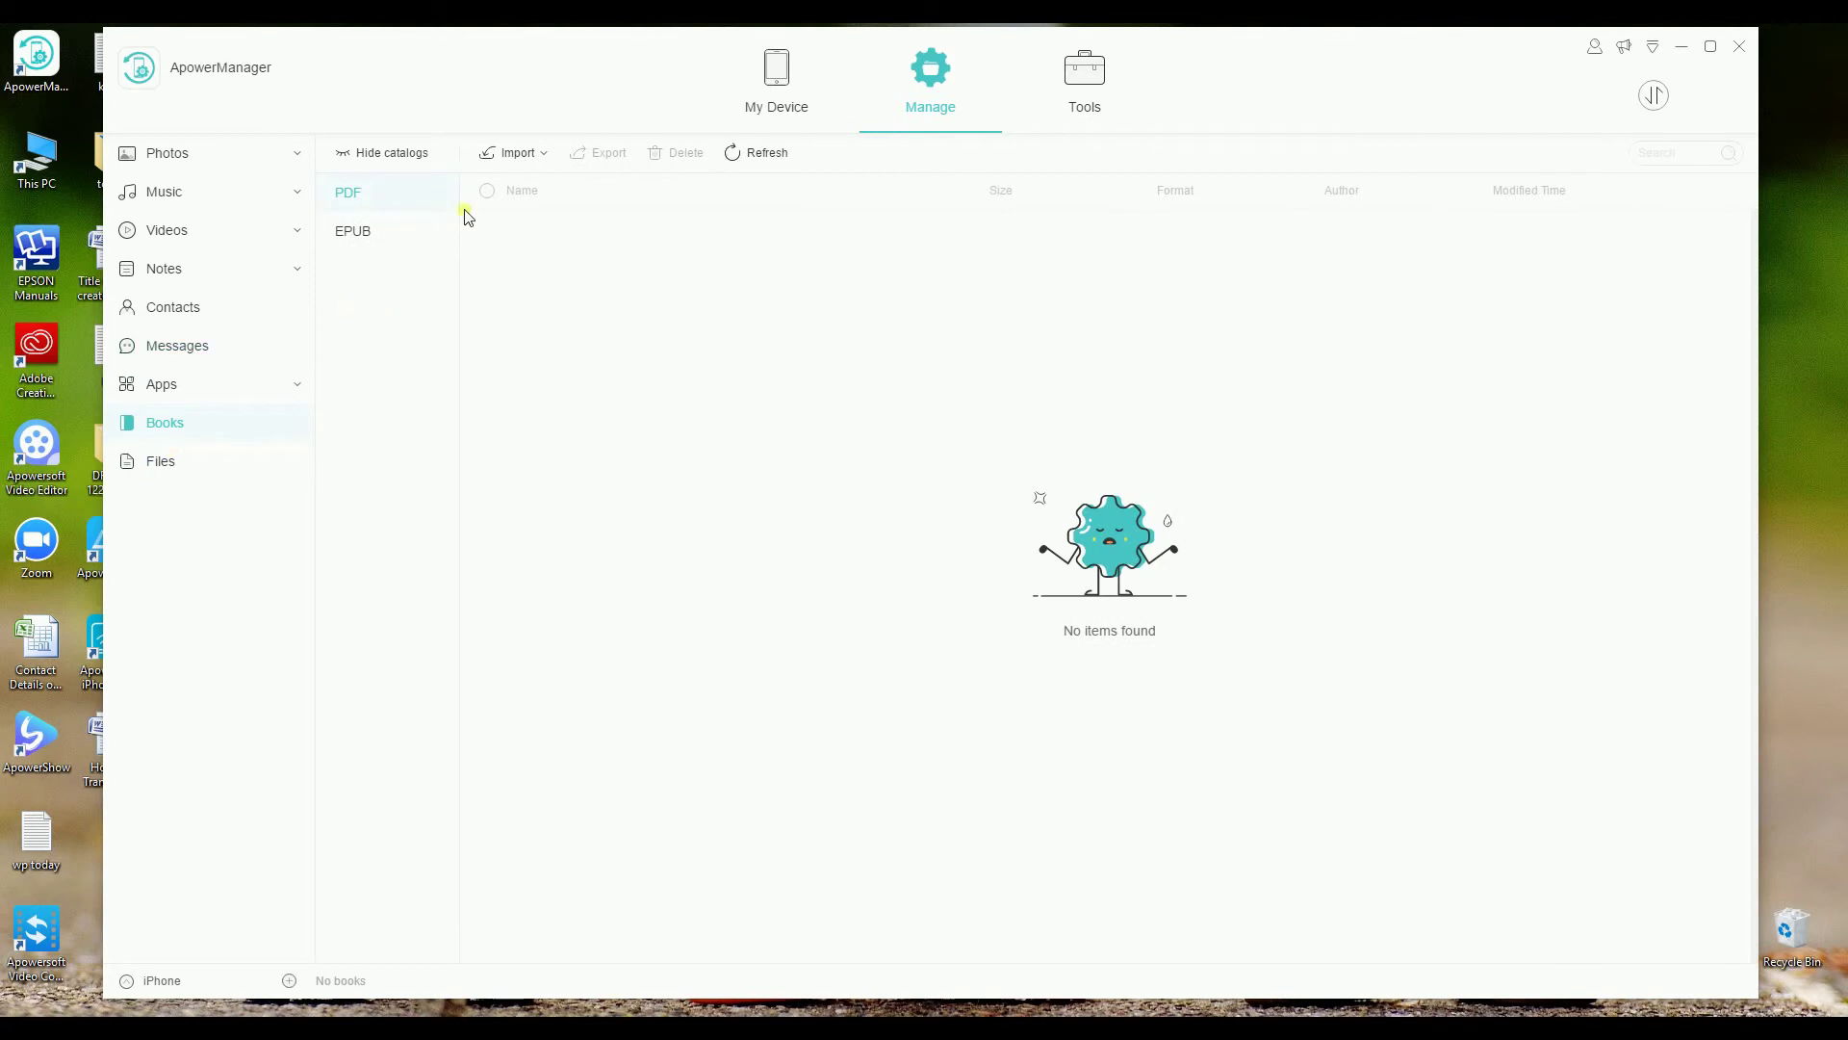
pyautogui.click(517, 163)
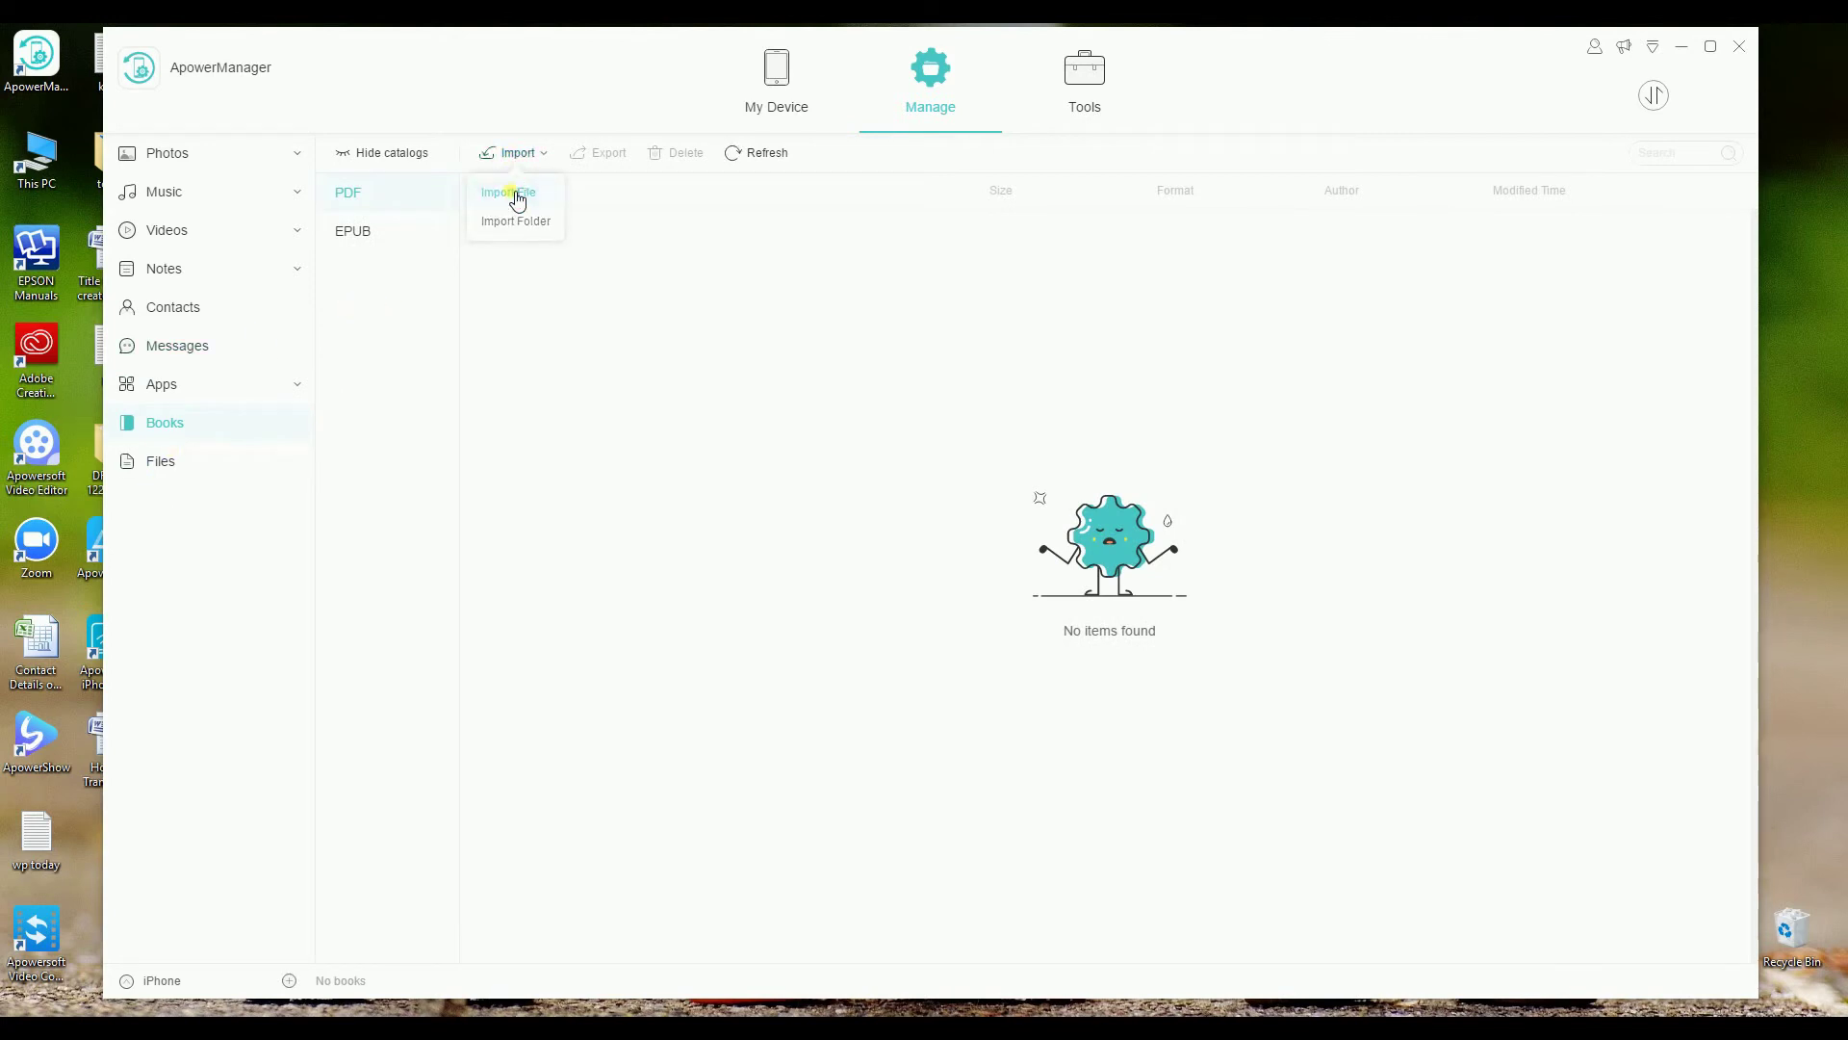
pyautogui.click(514, 192)
pyautogui.click(224, 174)
pyautogui.click(760, 511)
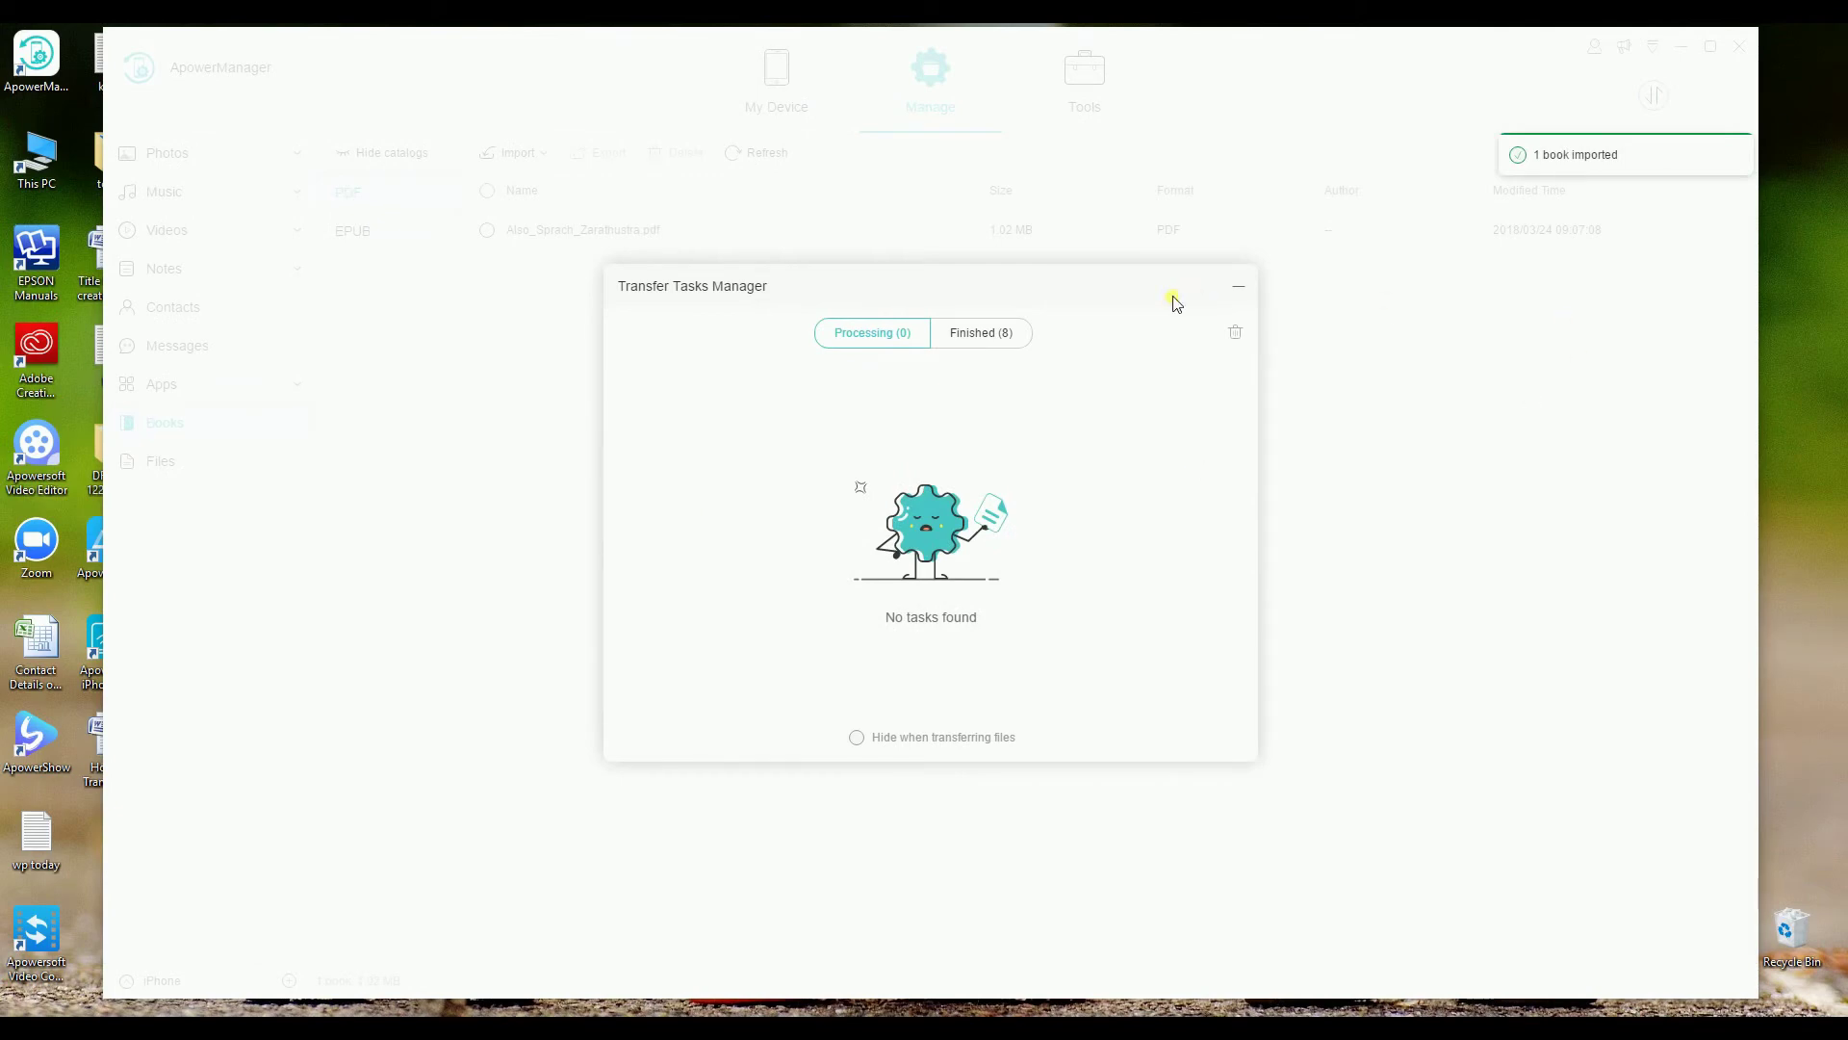
# Dismiss the transfer progress window and disconnect the iPhone 8 from My Device.
pyautogui.click(1237, 291)
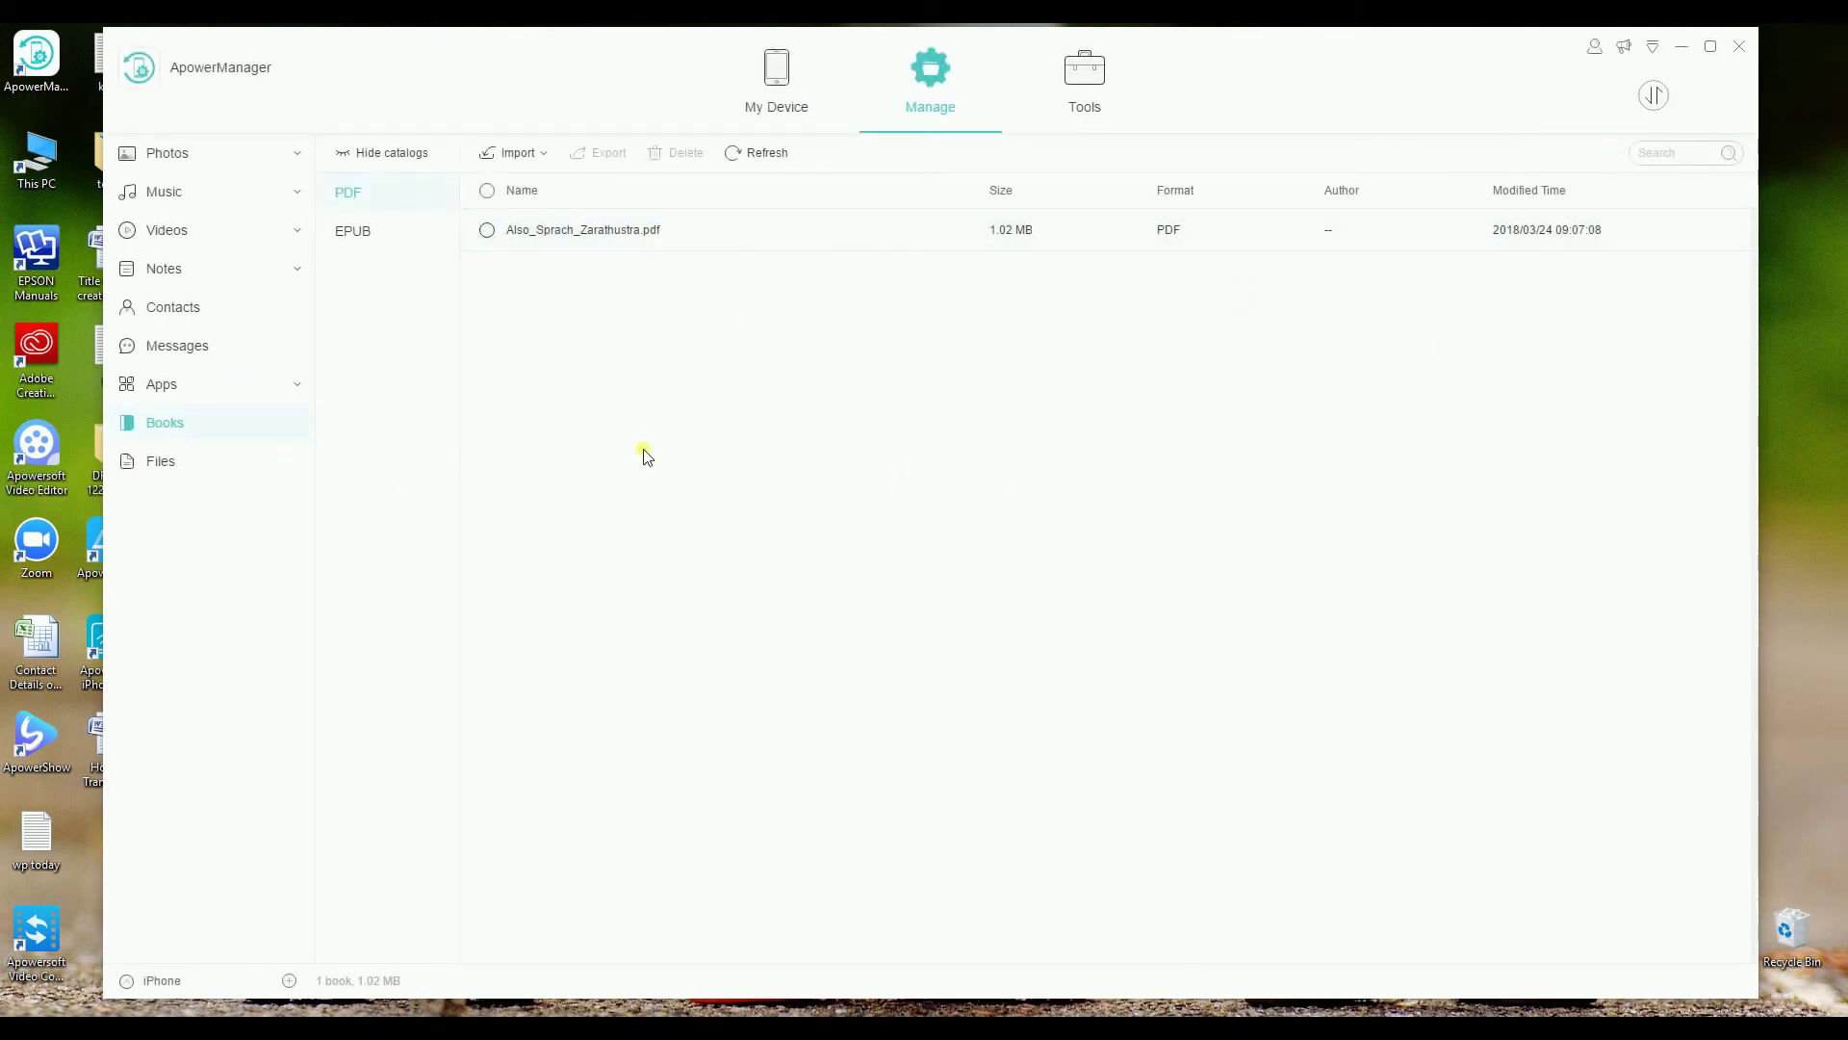
pyautogui.click(830, 99)
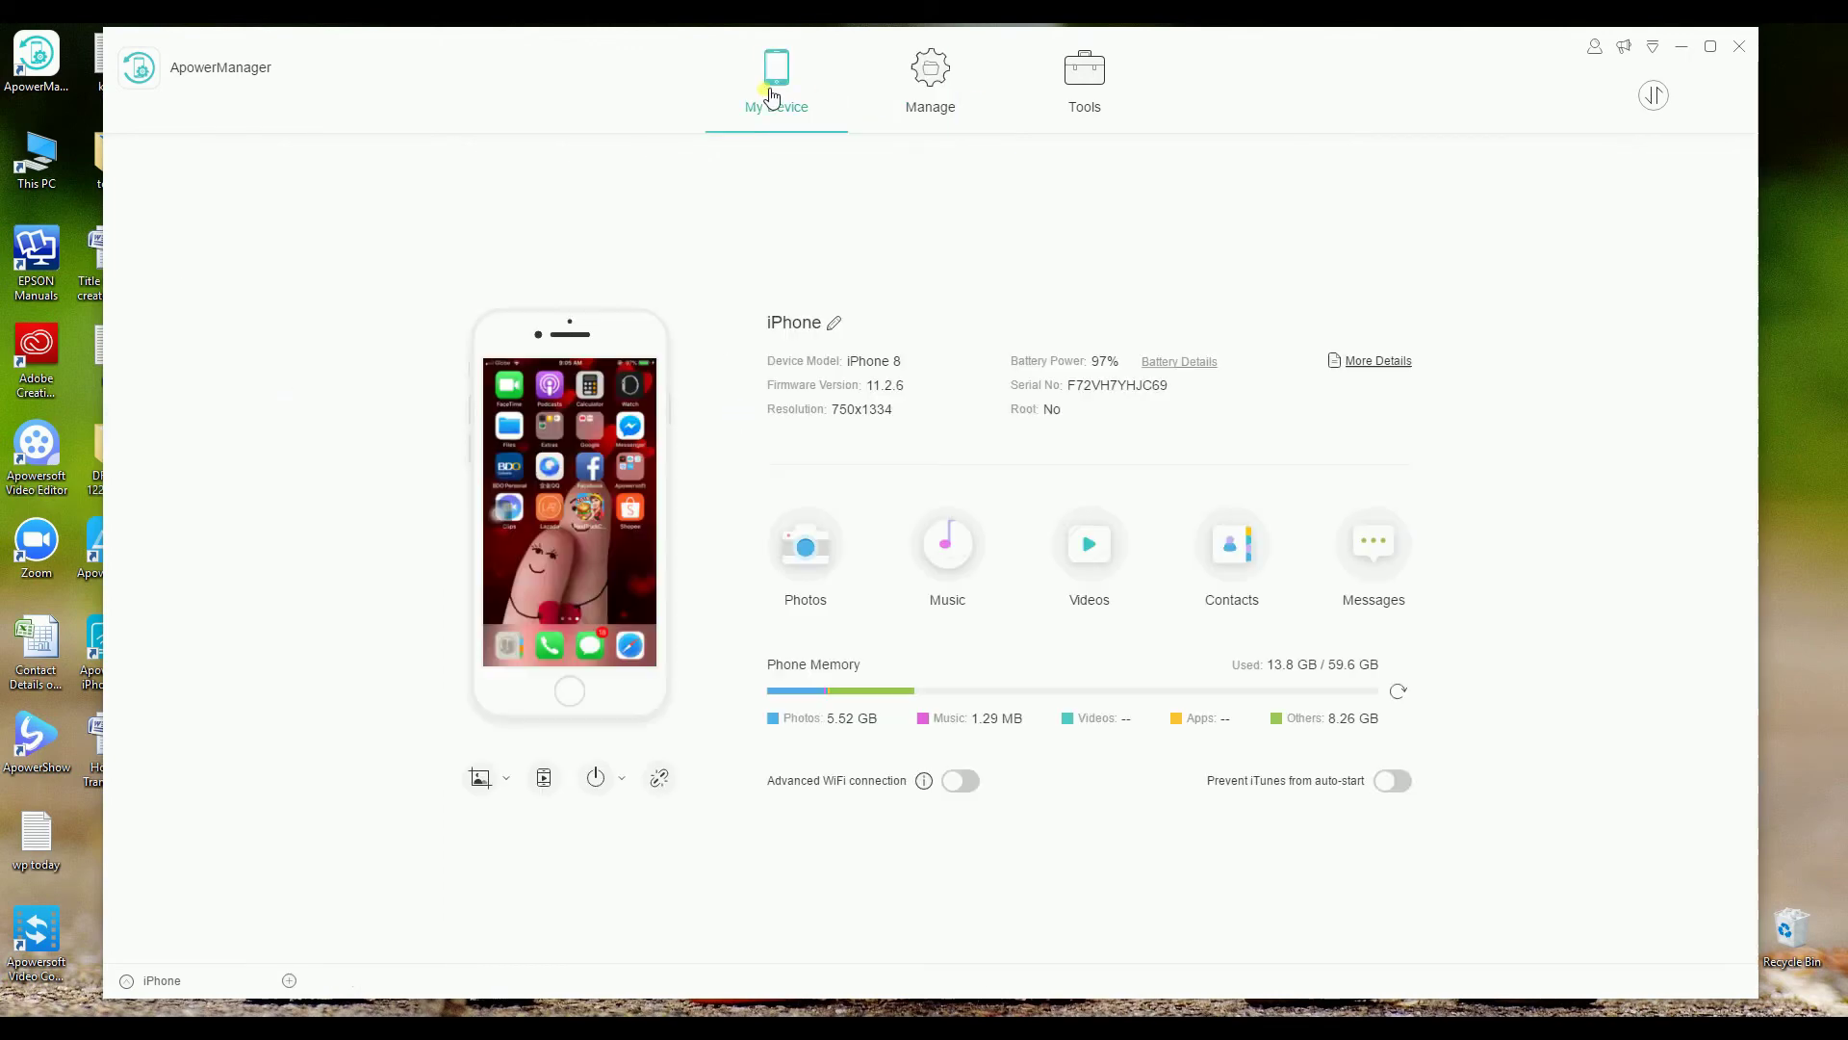
pyautogui.click(667, 778)
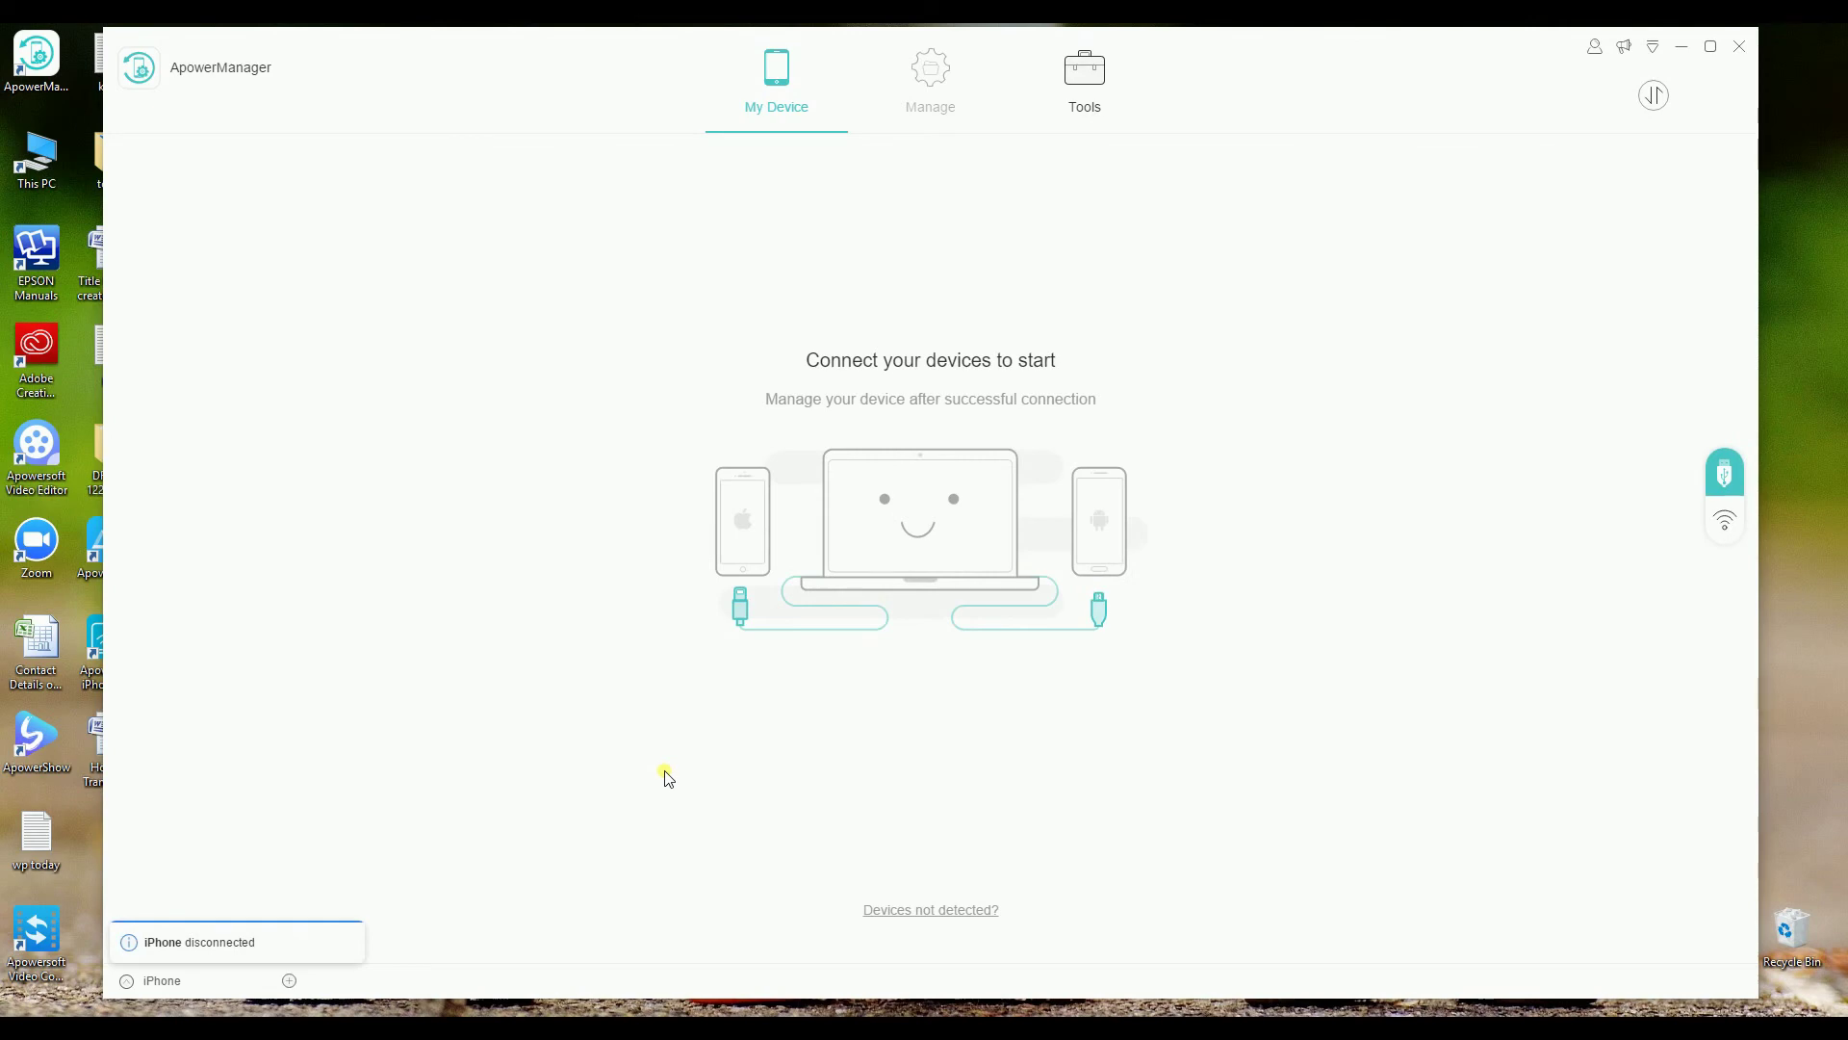